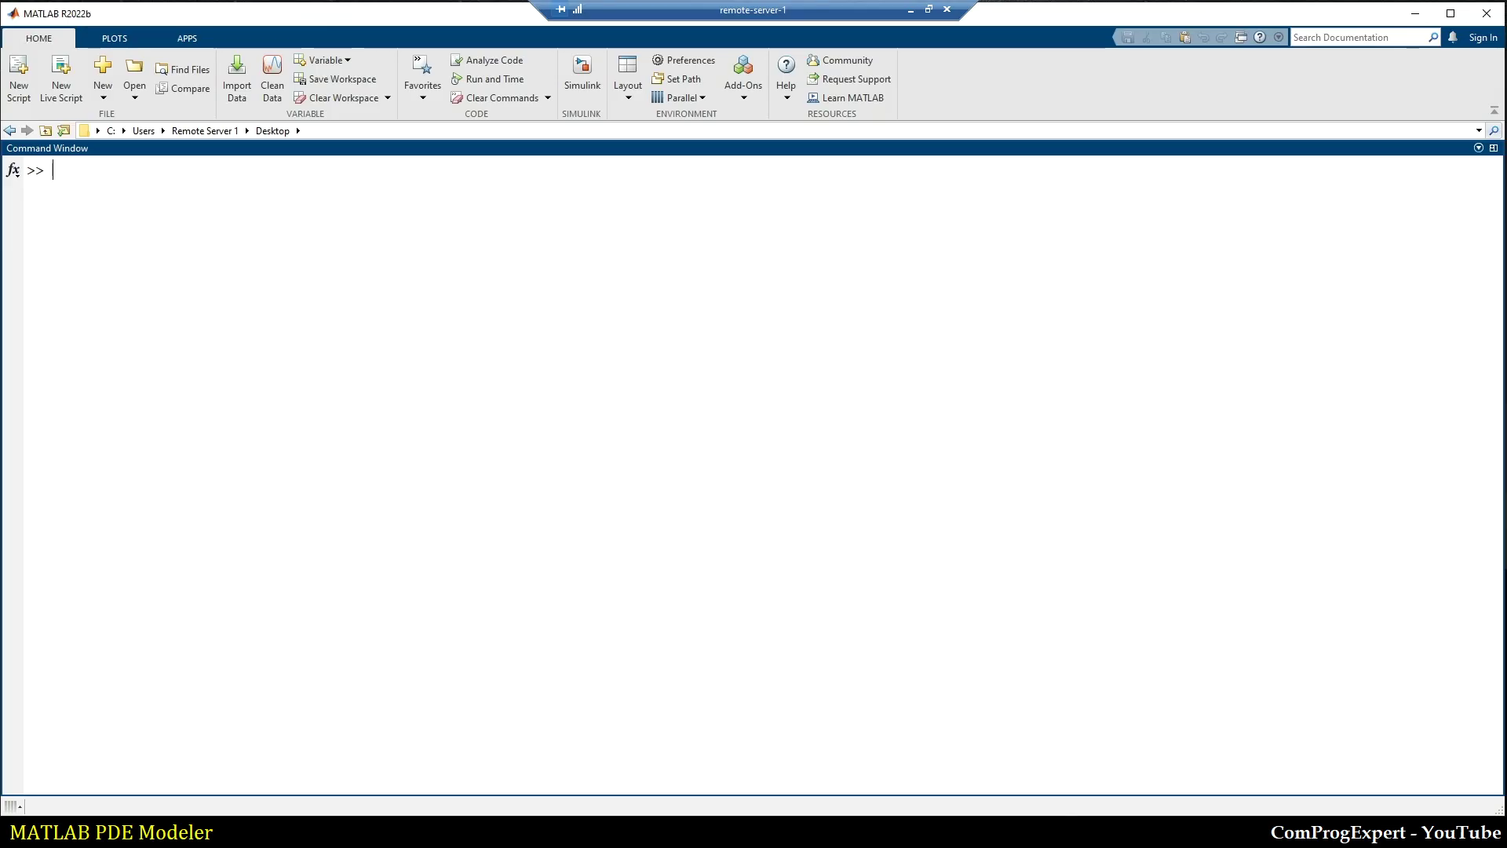
Launch the PDE Modeler with the pdetool command and maximize its window
{"action": "type", "text": "etool"}
{"action": "key", "text": "Return"}
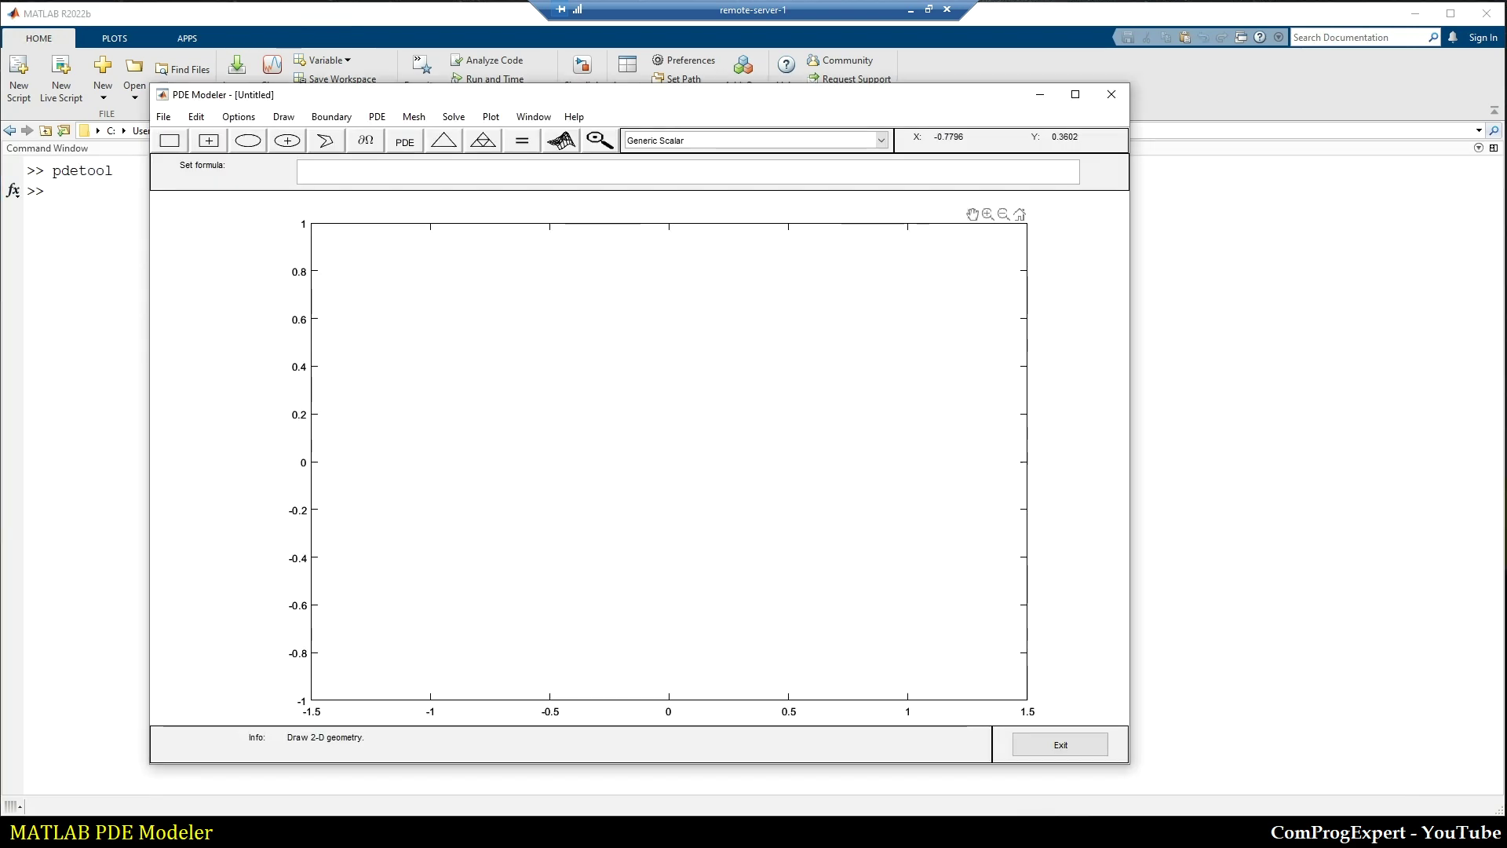
{"action": "left_click_drag", "start_coordinate": [509, 98], "coordinate": [732, 84]}
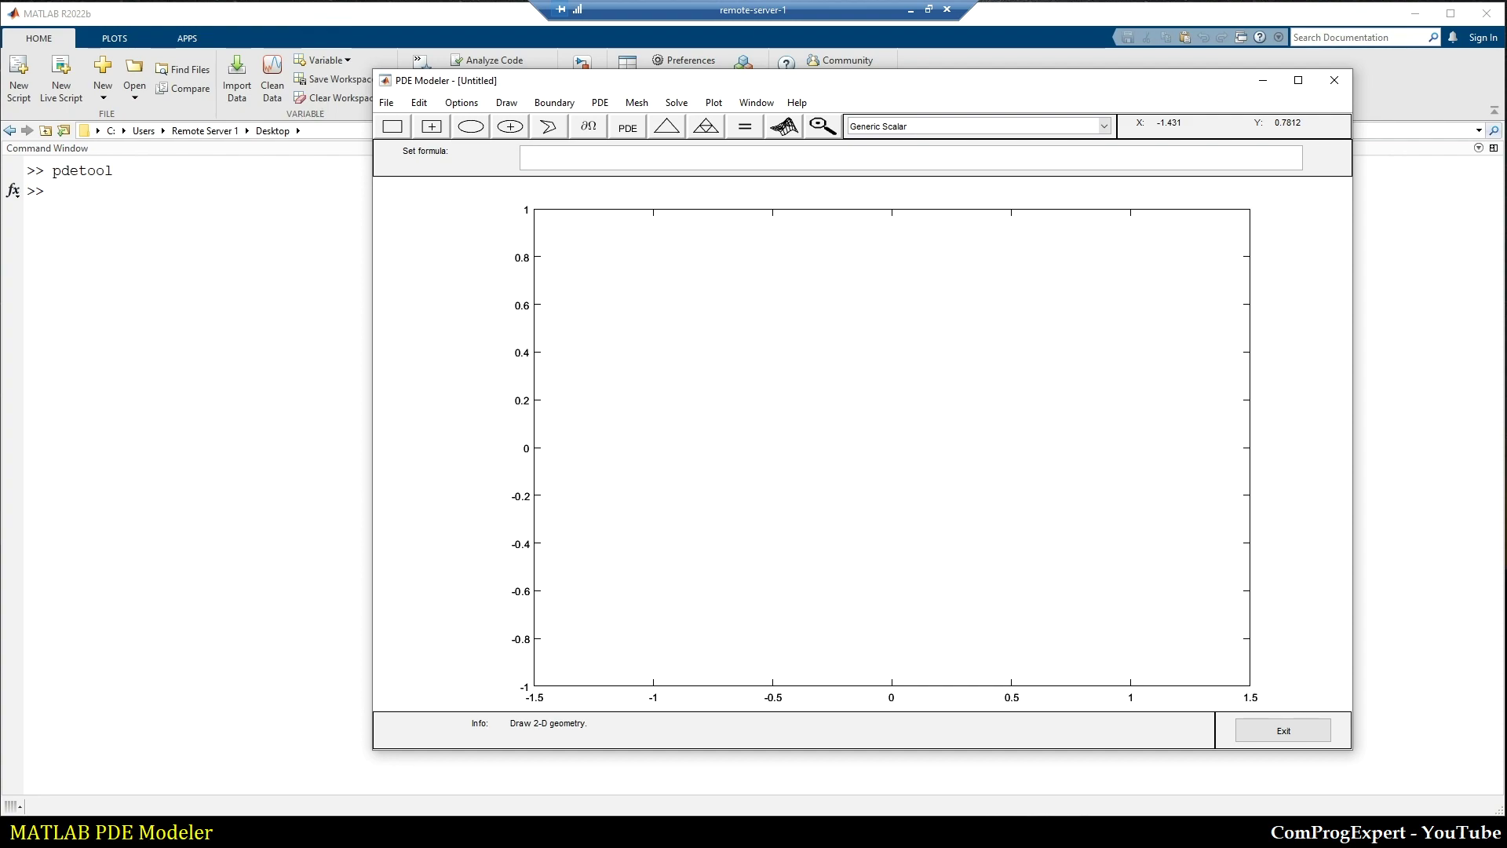
{"action": "left_click", "coordinate": [1299, 80]}
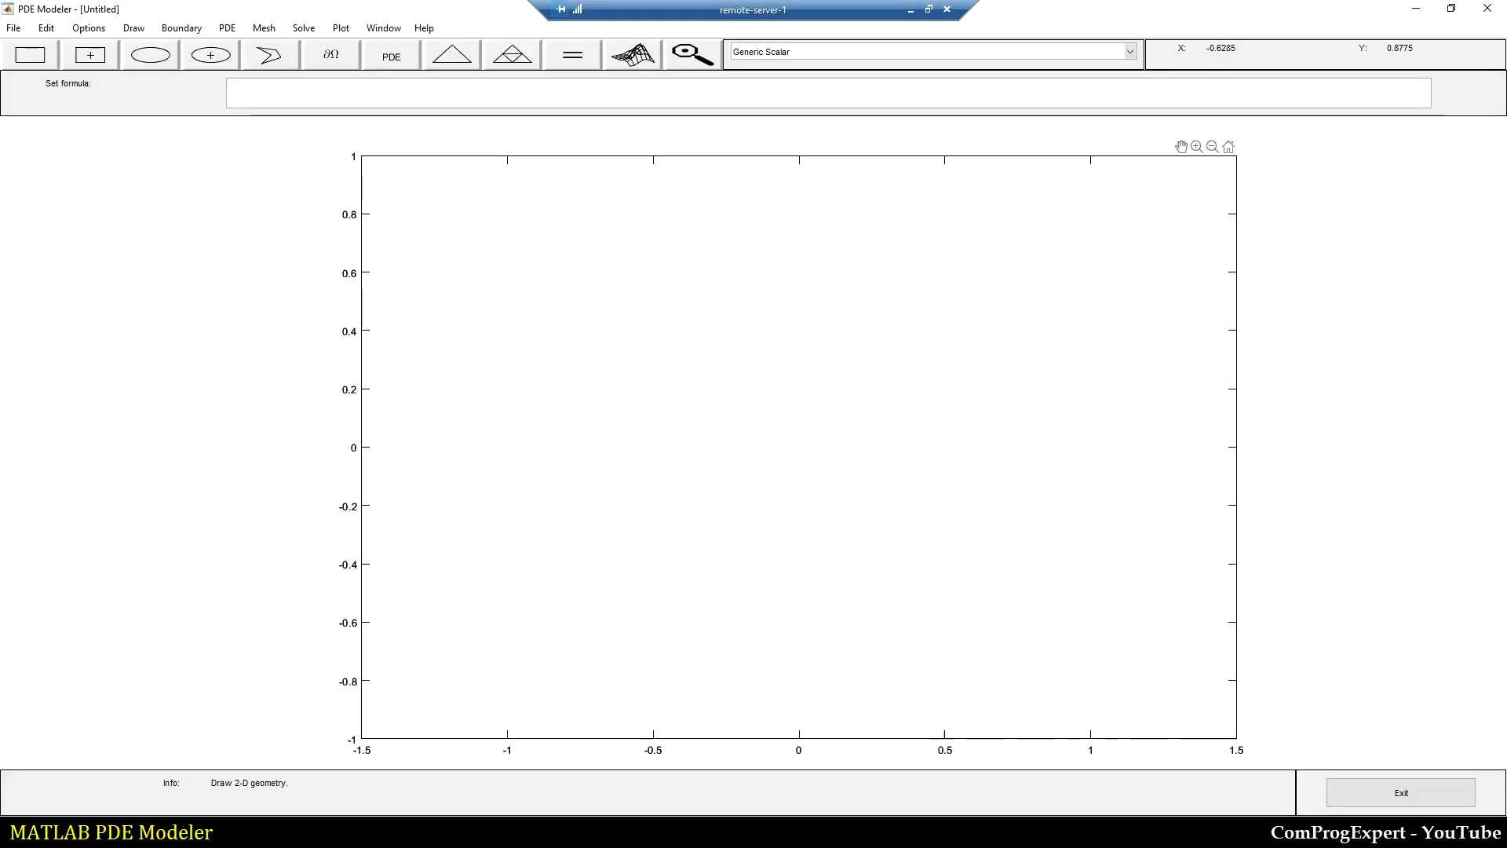
Draw a corner-to-corner rectangle about 1.38 wide and 1.22 high, with its lower-left corner near (-0.86, -0.48)
{"action": "left_click", "coordinate": [134, 29]}
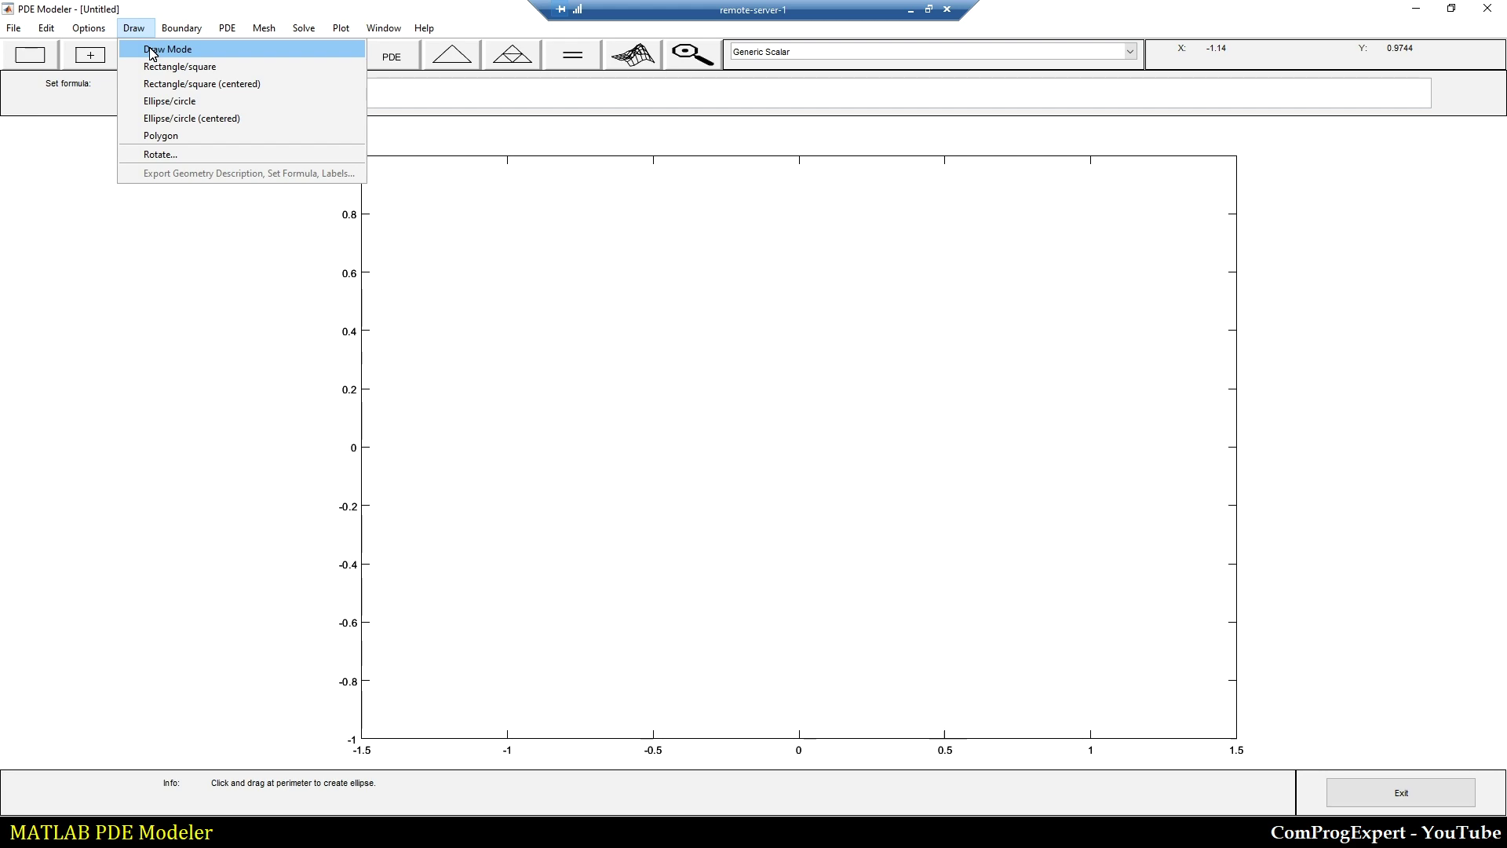
{"action": "left_click", "coordinate": [189, 51]}
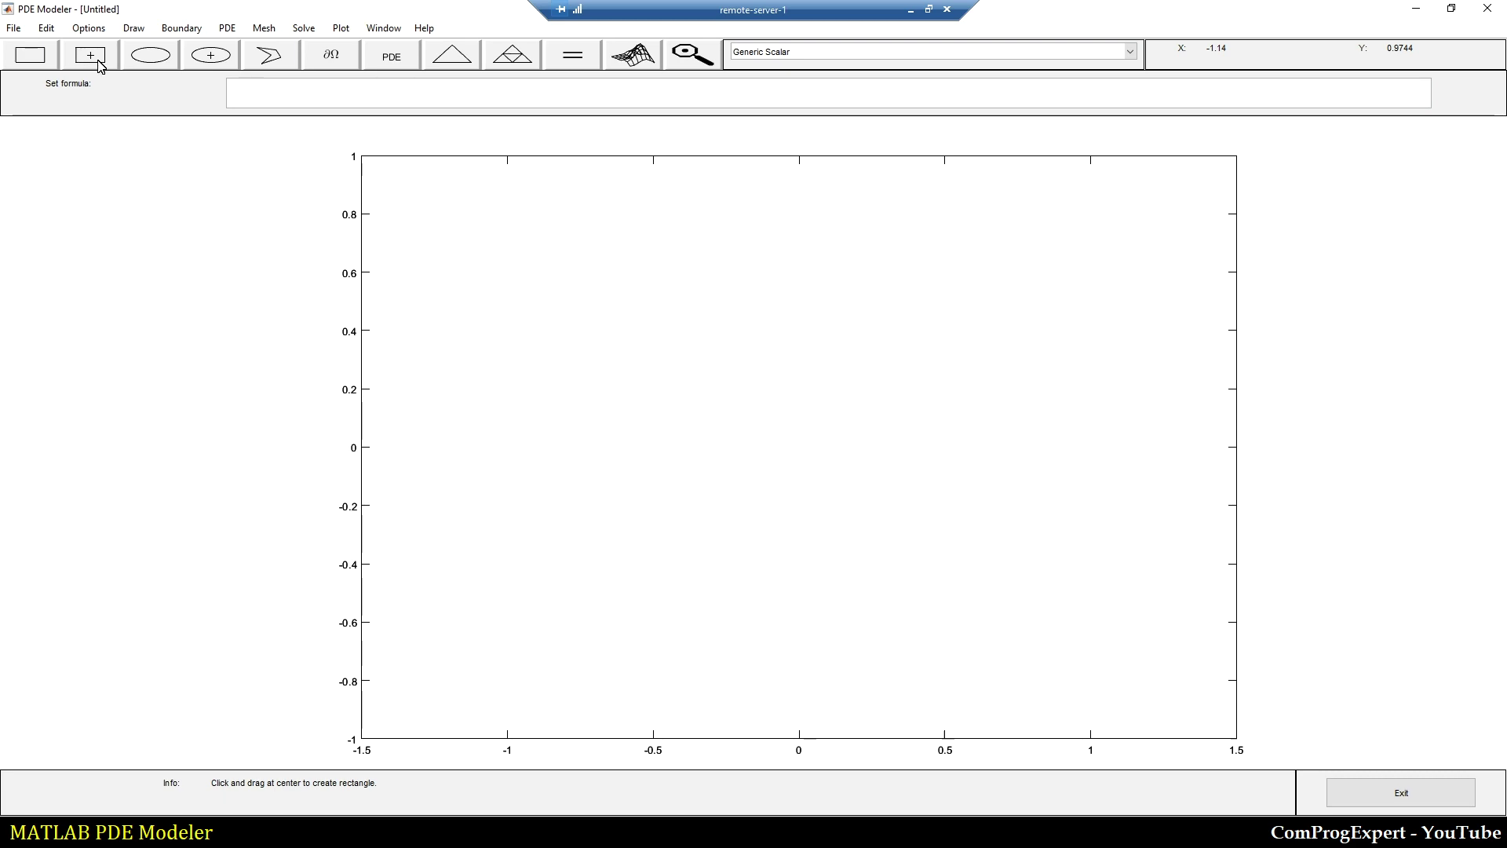
{"action": "left_click", "coordinate": [29, 55]}
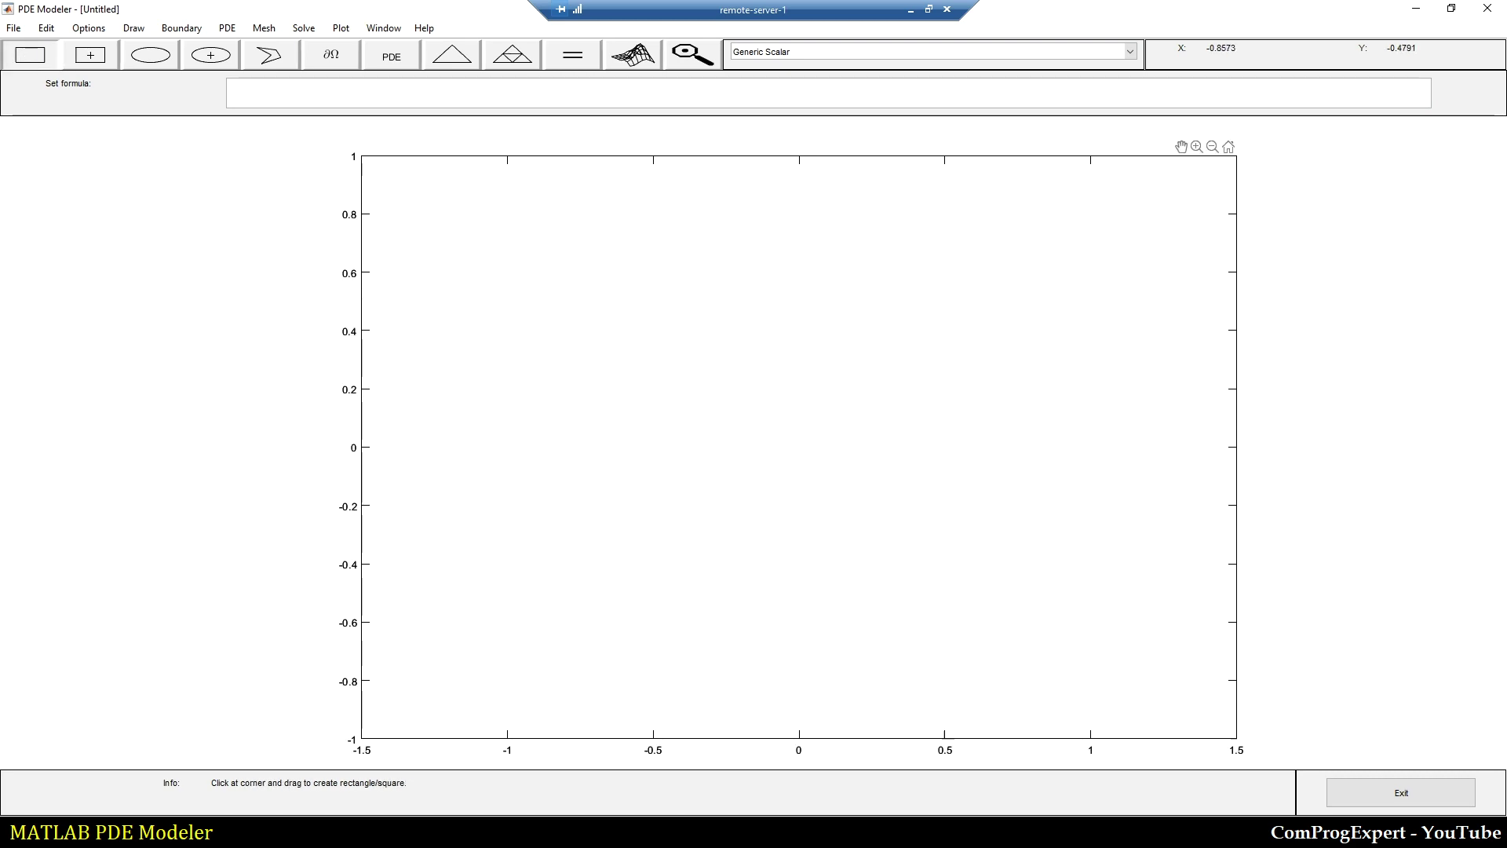
{"action": "left_click_drag", "start_coordinate": [548, 586], "coordinate": [950, 230]}
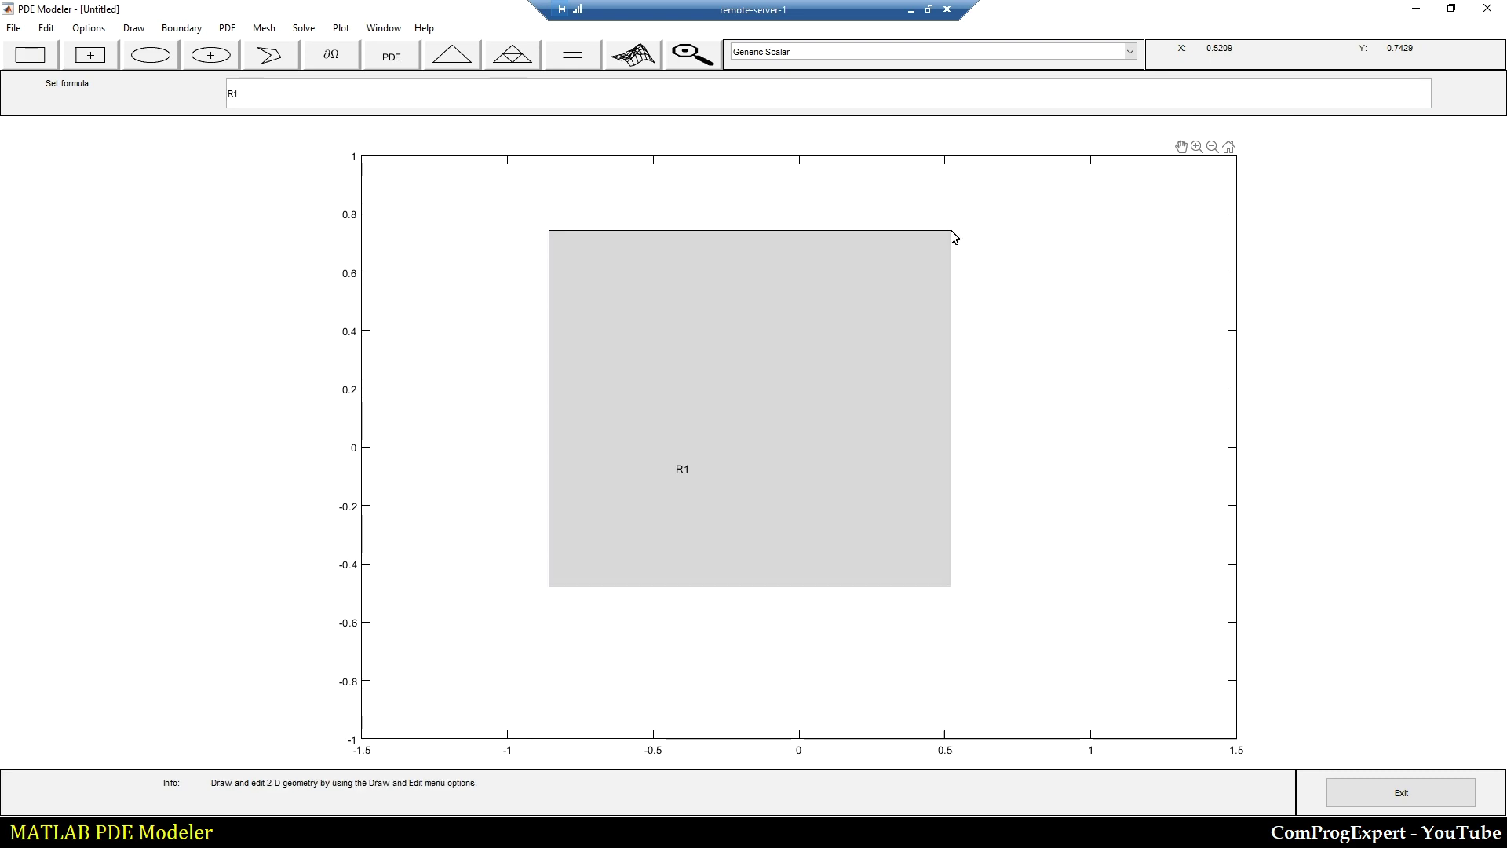
Set the rectangle's left and bottom to 0 and its width and height to 1
{"action": "double_click", "coordinate": [683, 467]}
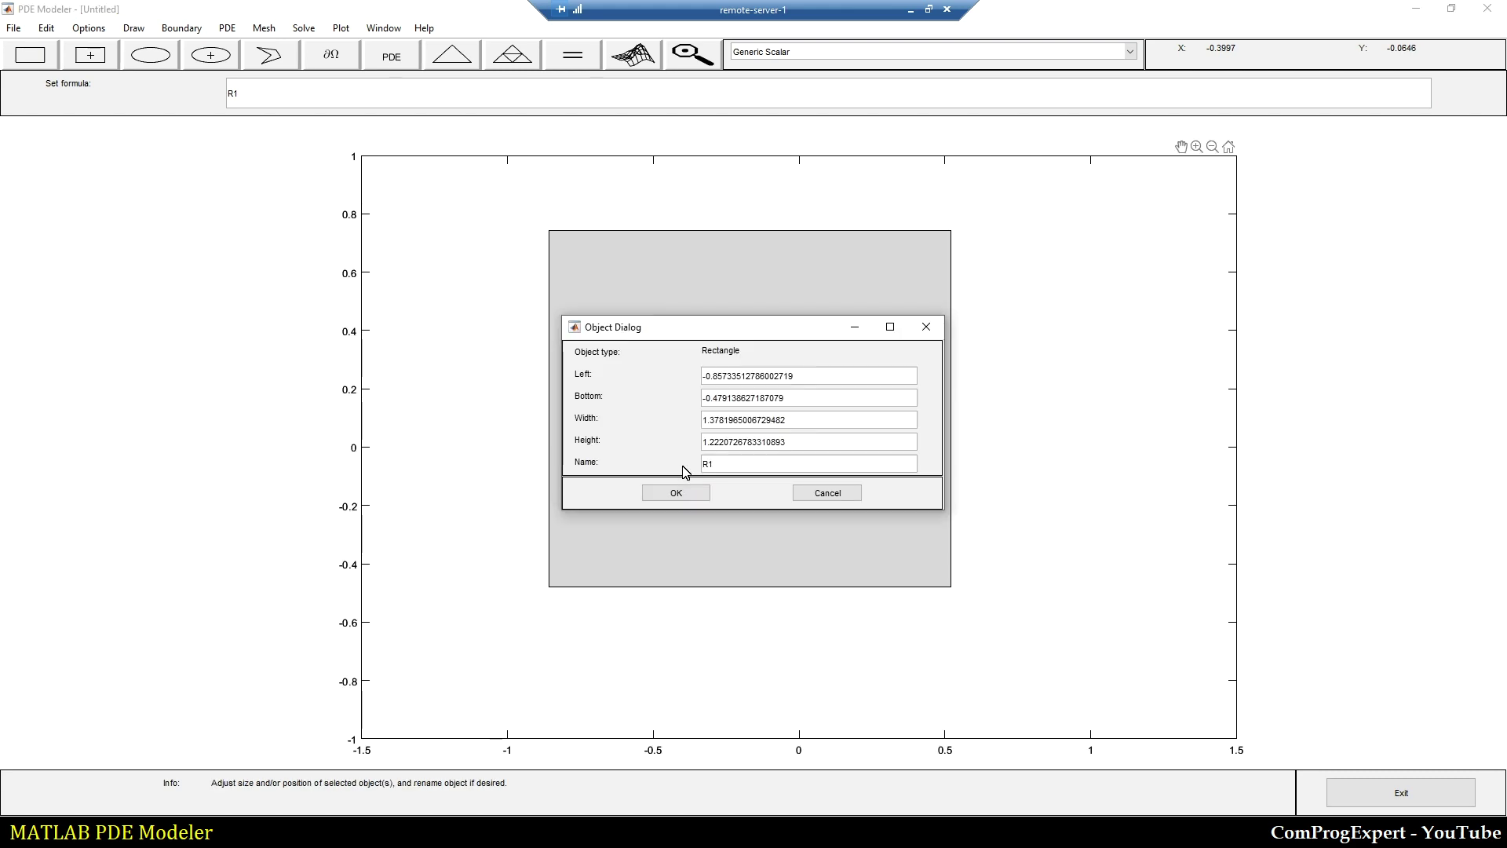
{"action": "left_click_drag", "start_coordinate": [698, 332], "coordinate": [947, 292]}
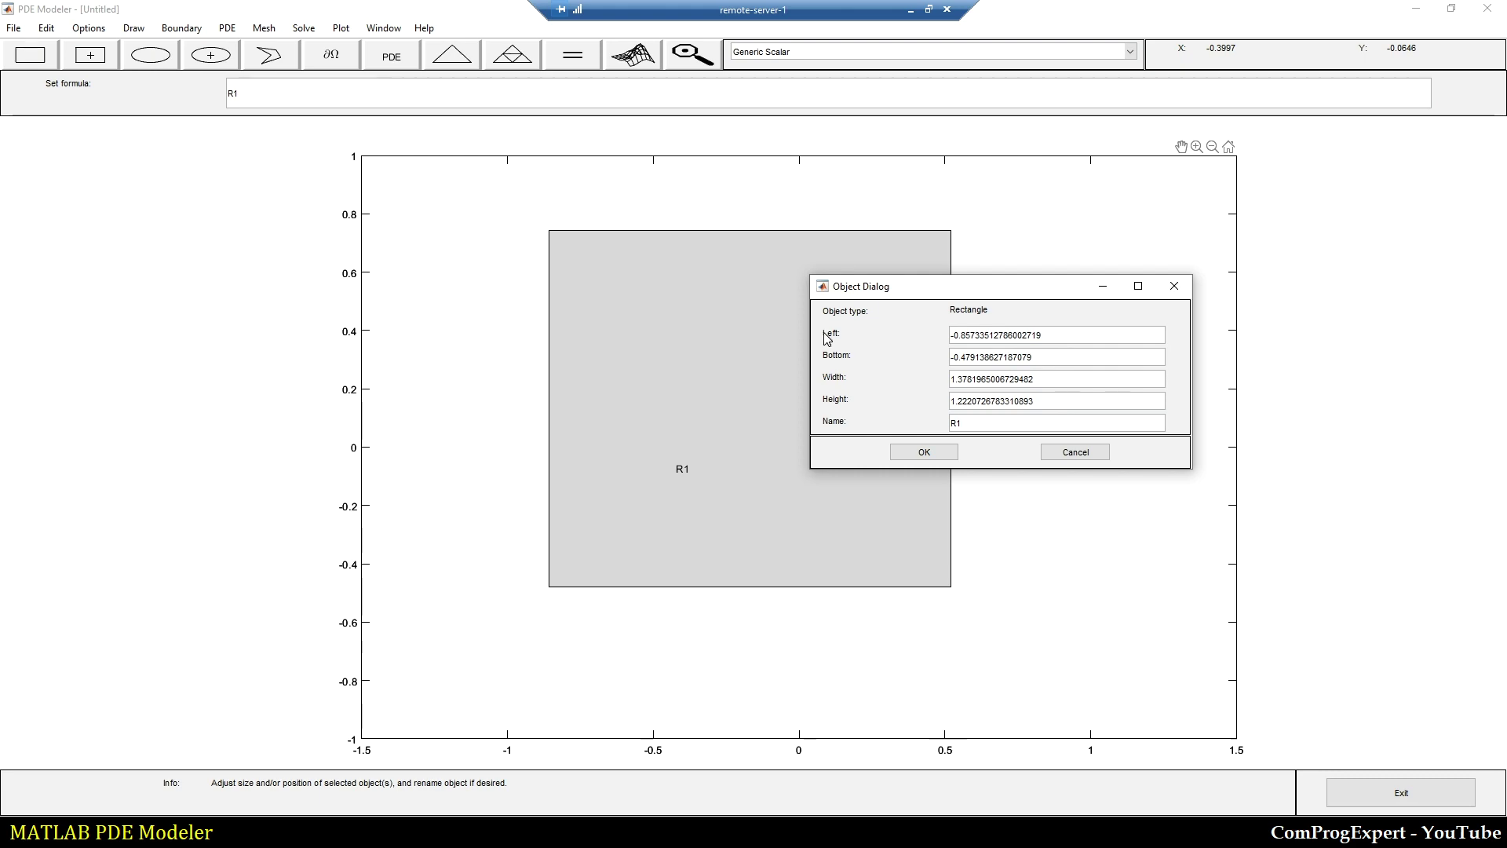
{"action": "key", "text": "Tab"}
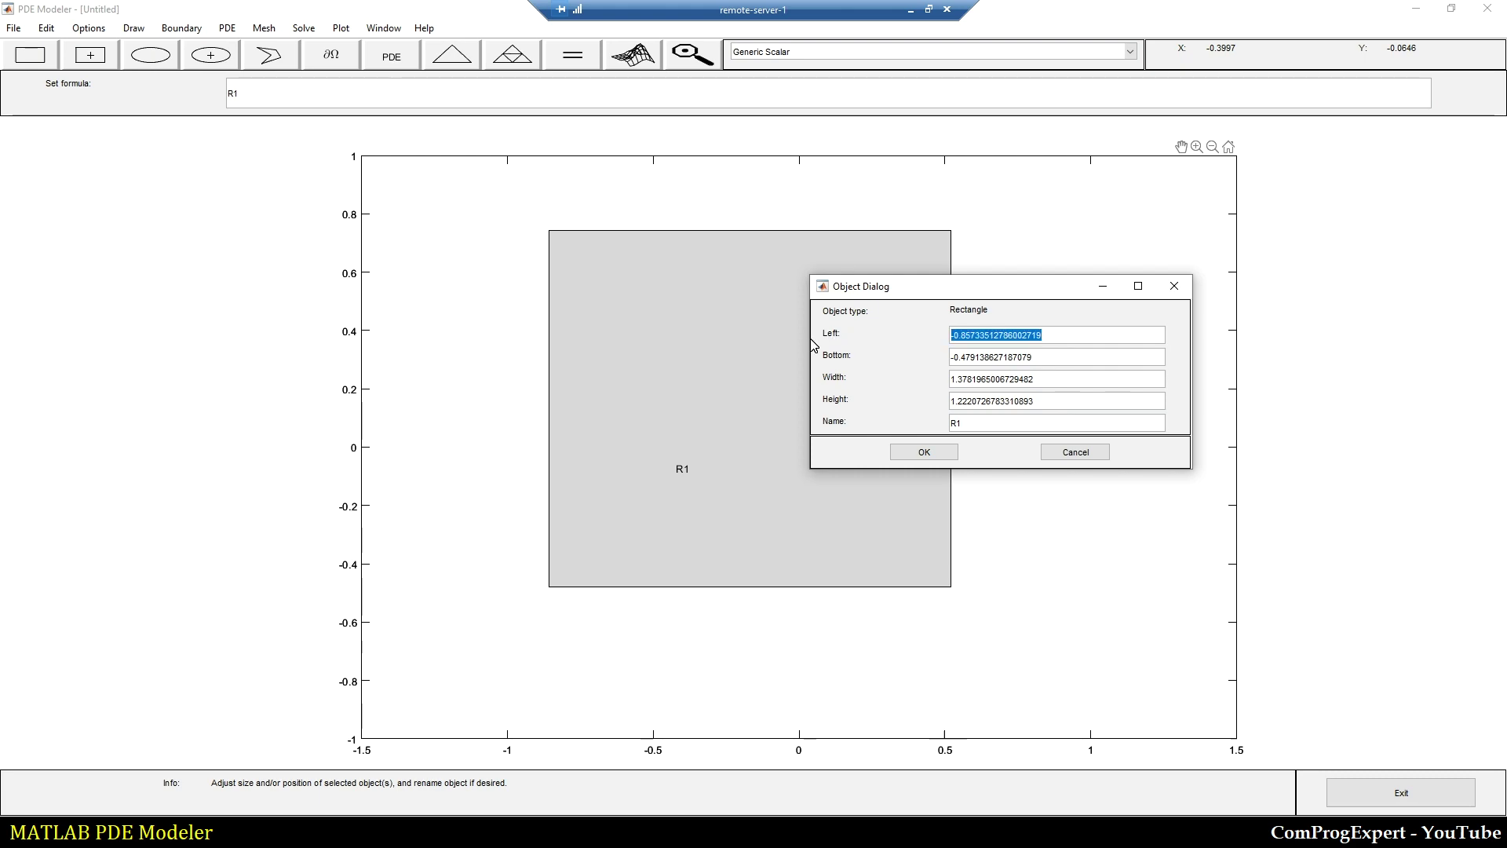
{"action": "type", "text": "0"}
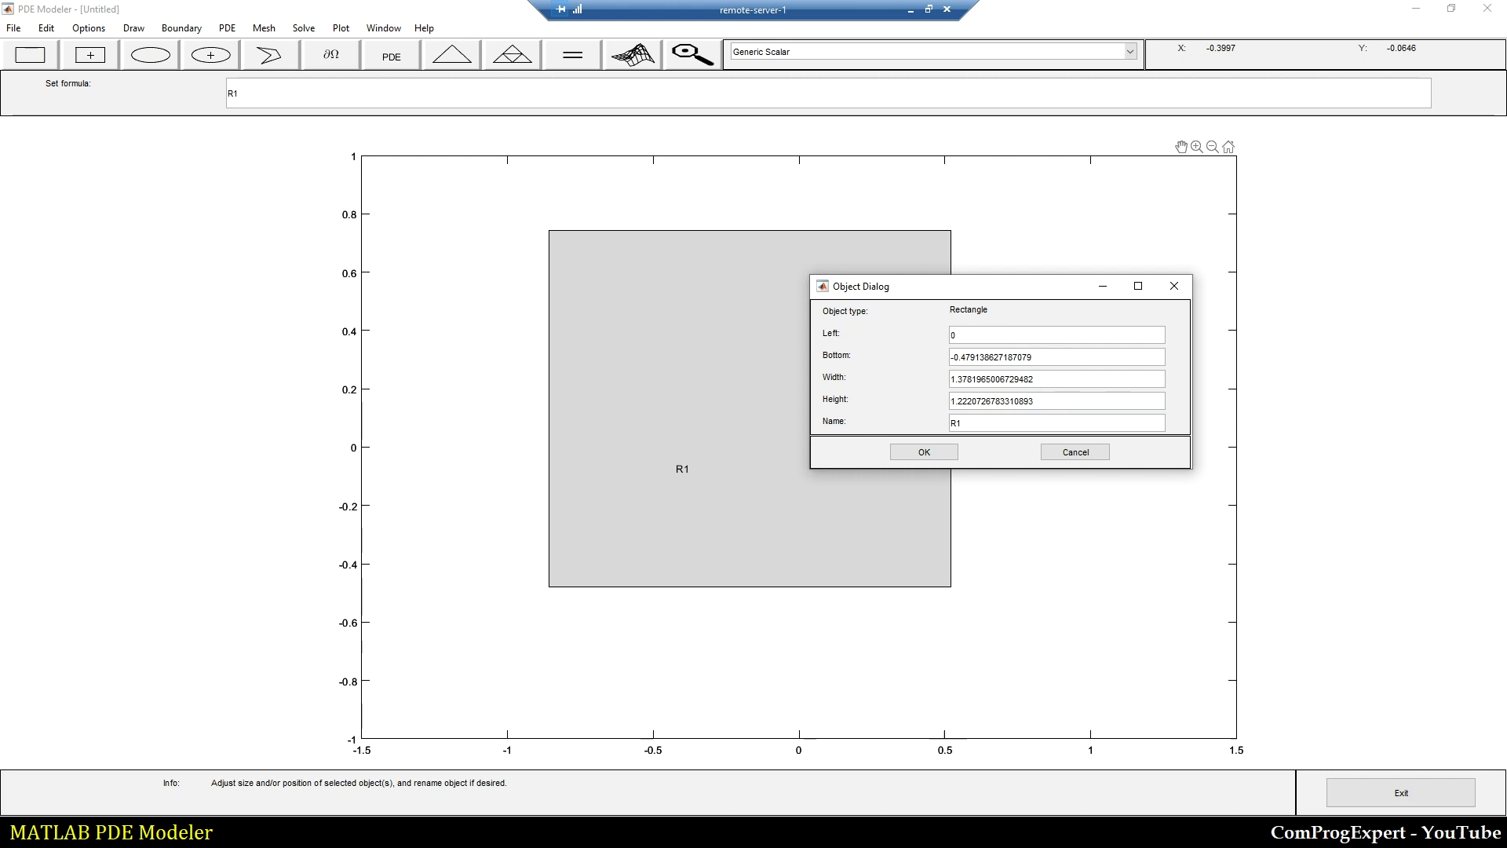
{"action": "left_click_drag", "start_coordinate": [990, 357], "coordinate": [1033, 357]}
{"action": "type", "text": "0"}
{"action": "left_click_drag", "start_coordinate": [1034, 379], "coordinate": [920, 381]}
{"action": "type", "text": "1"}
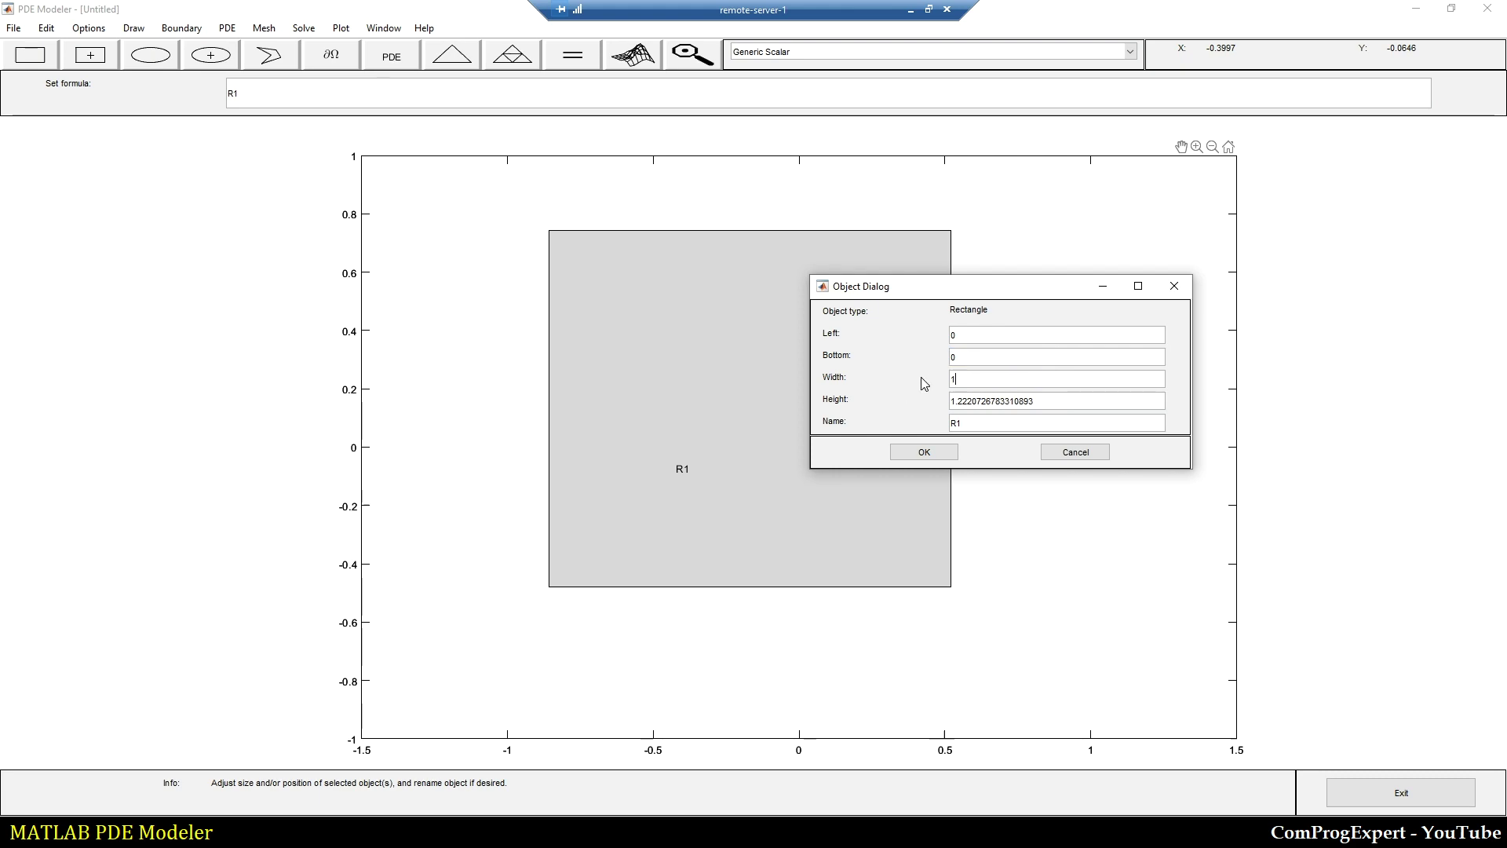
{"action": "left_click_drag", "start_coordinate": [1034, 402], "coordinate": [926, 402]}
{"action": "type", "text": "1"}
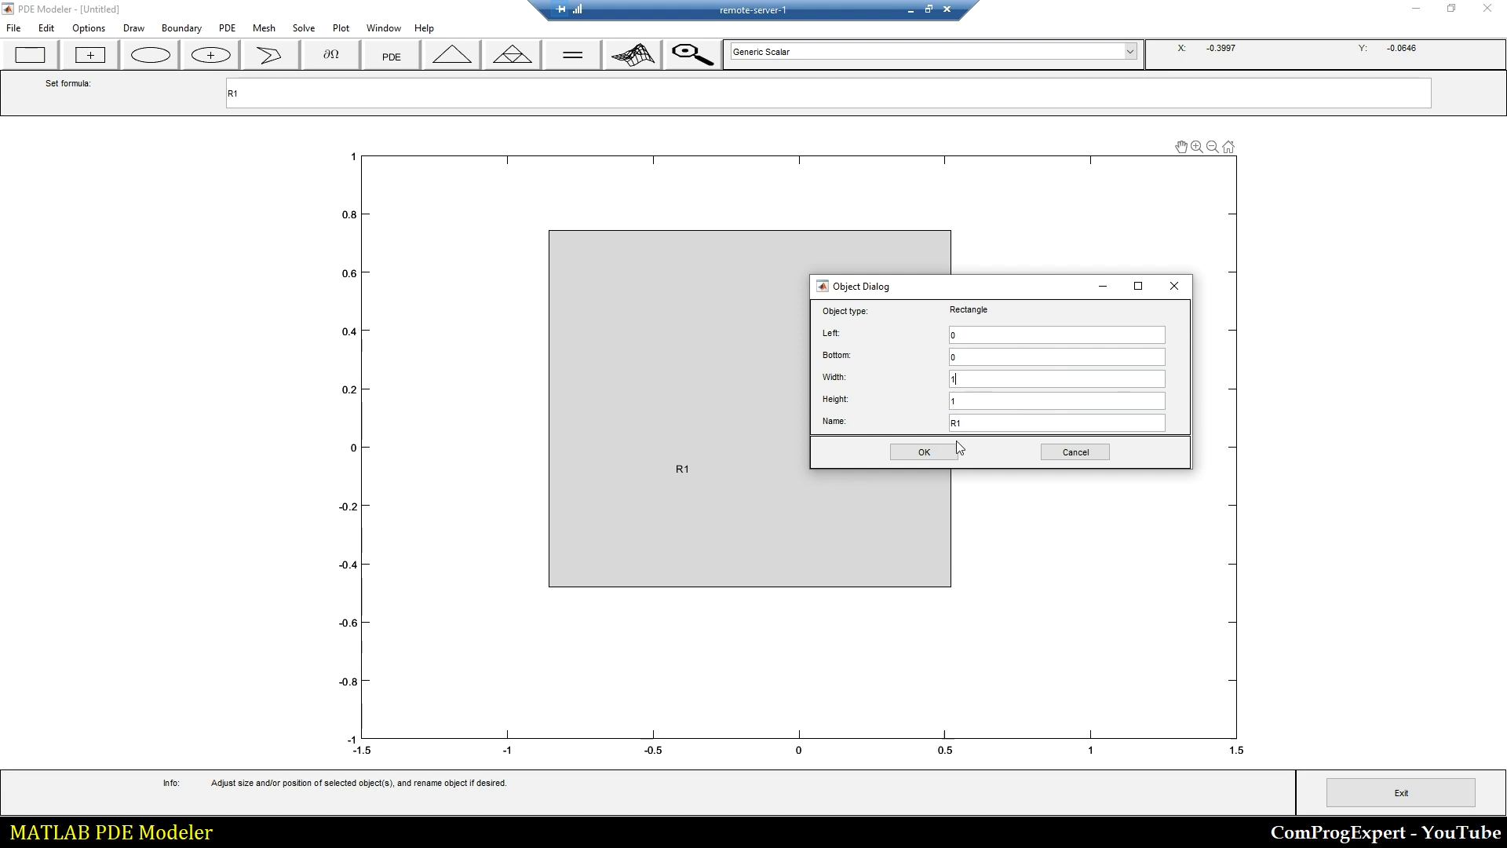
{"action": "left_click", "coordinate": [926, 453]}
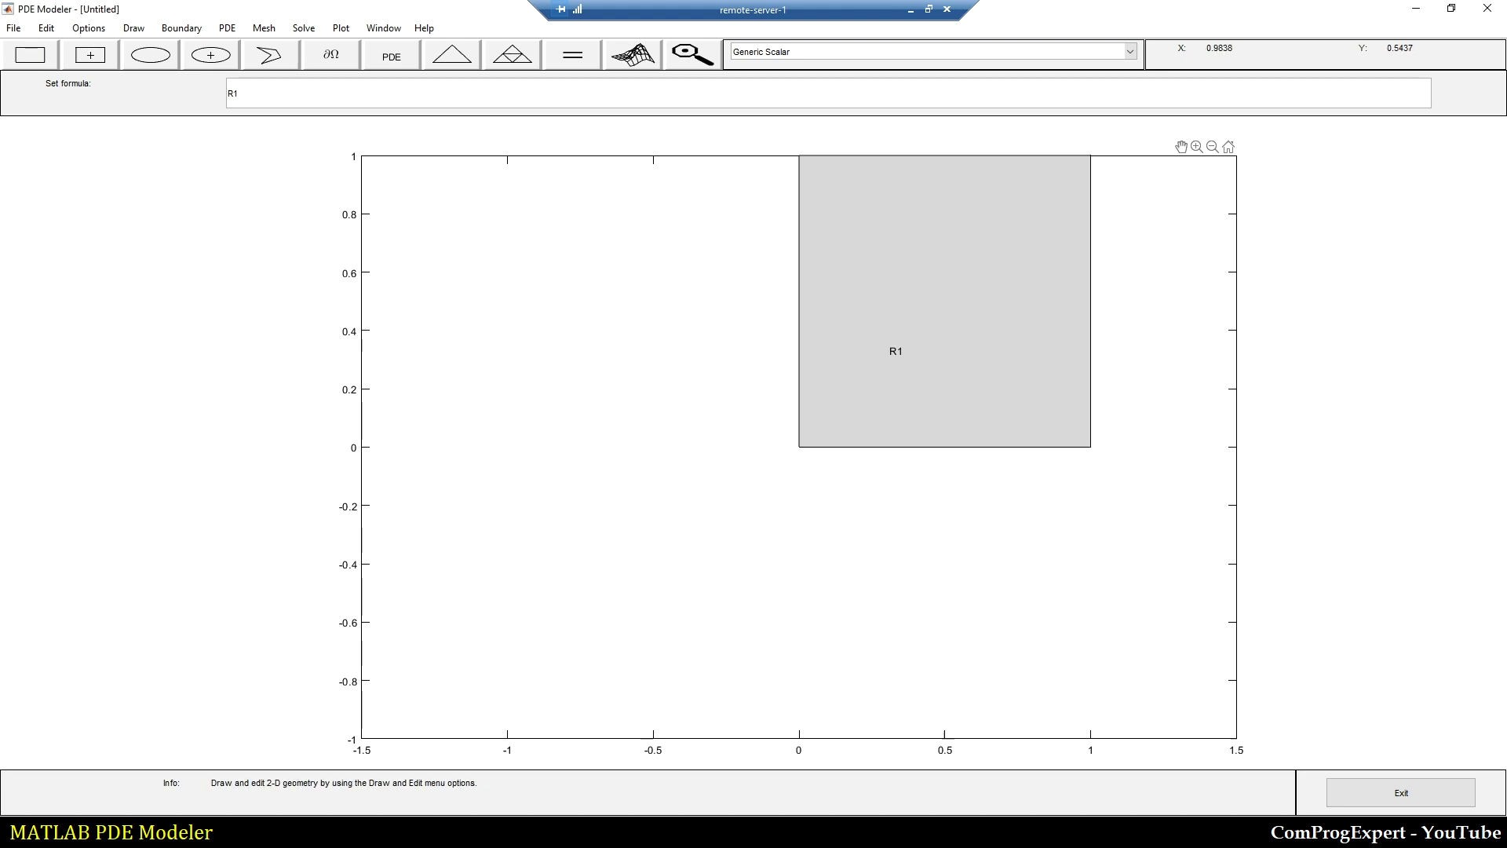
Set the X-axis and Y-axis limits to automatic range and apply them
{"action": "left_click", "coordinate": [100, 29]}
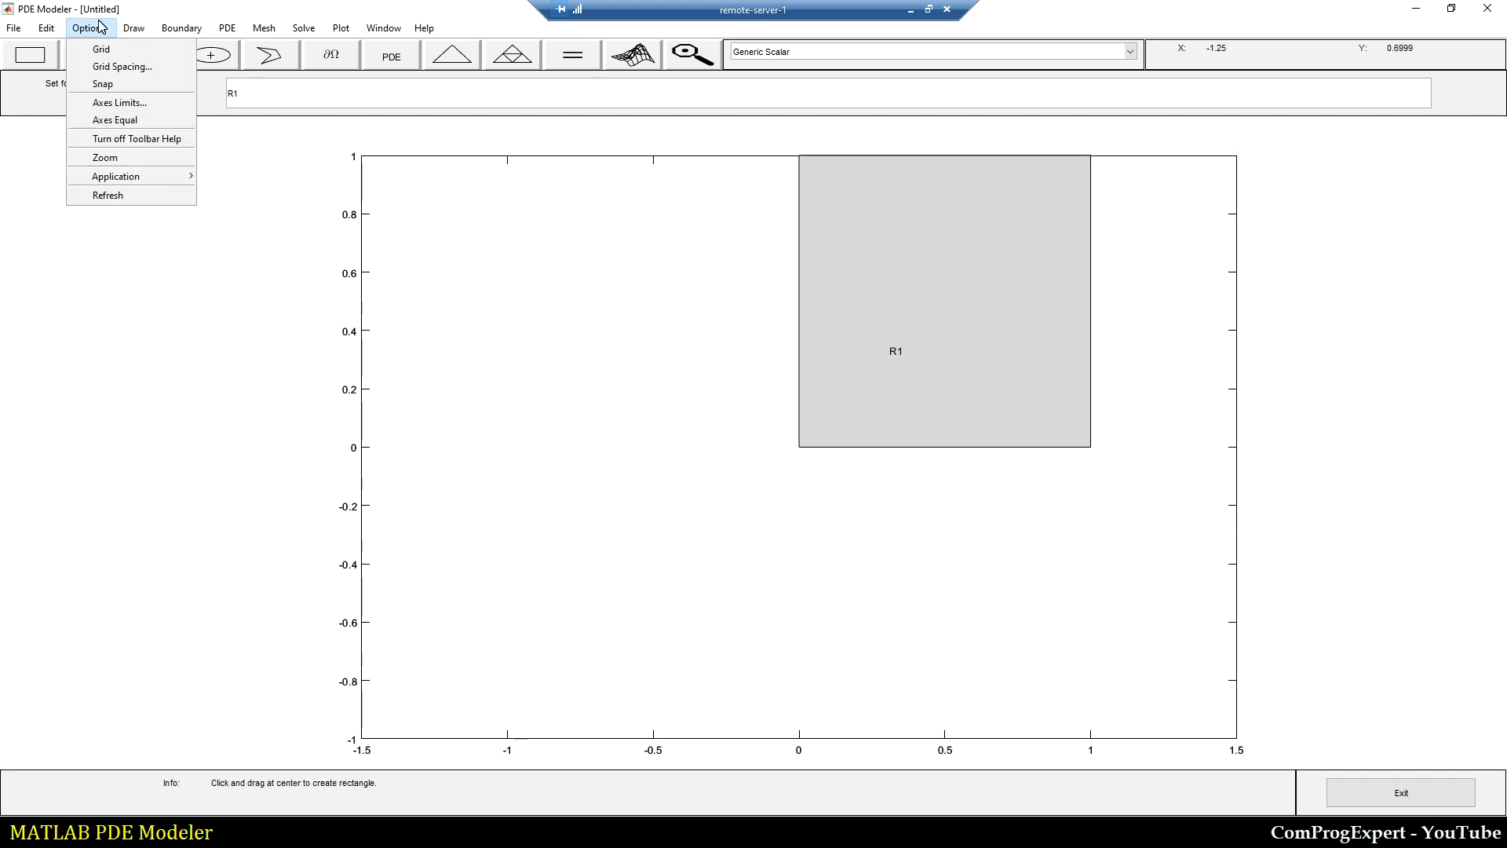
{"action": "left_click", "coordinate": [118, 102]}
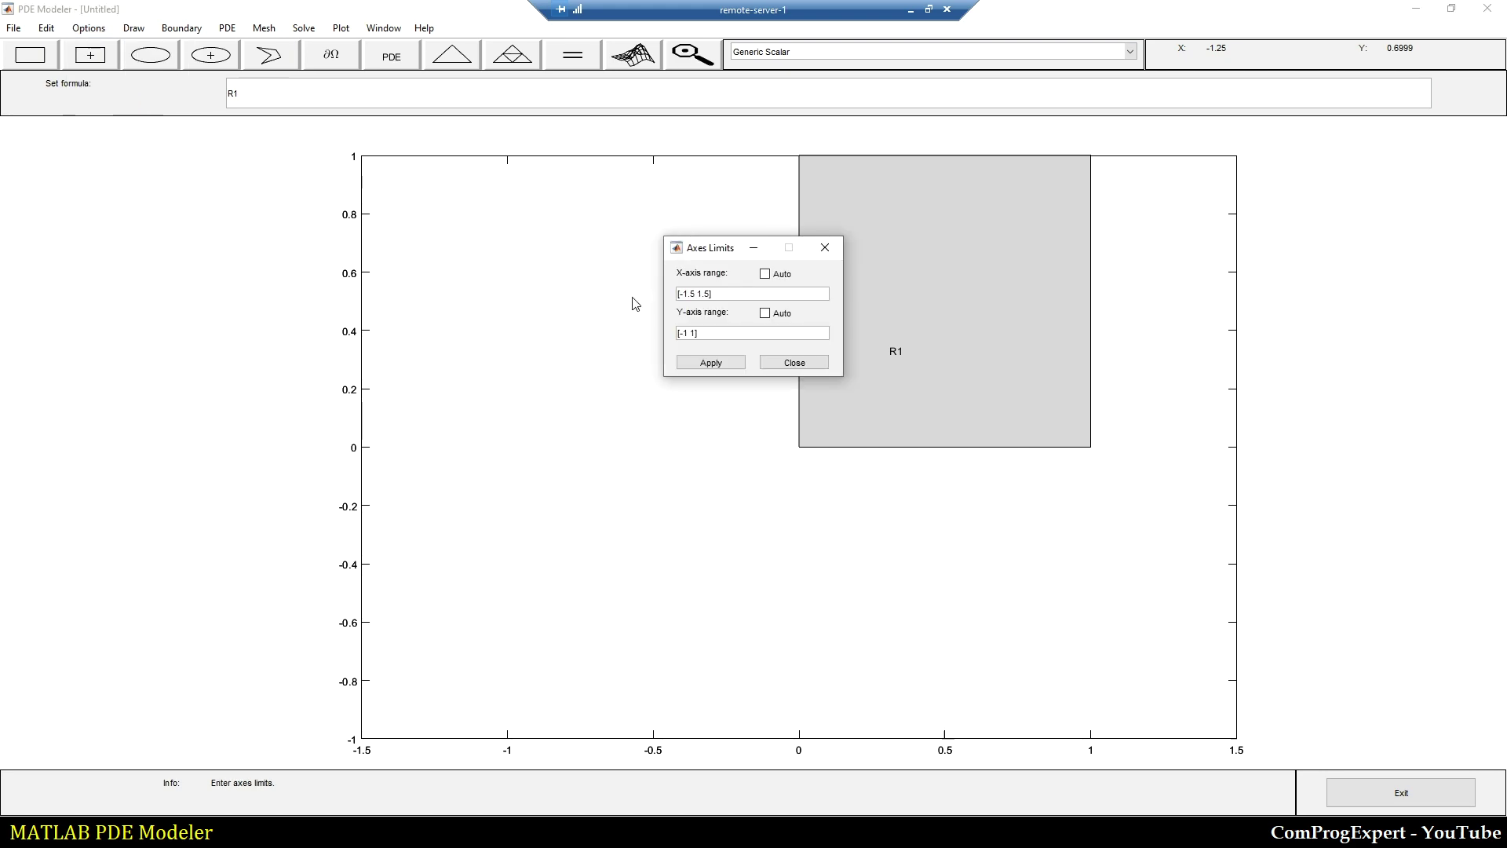
{"action": "left_click", "coordinate": [765, 313]}
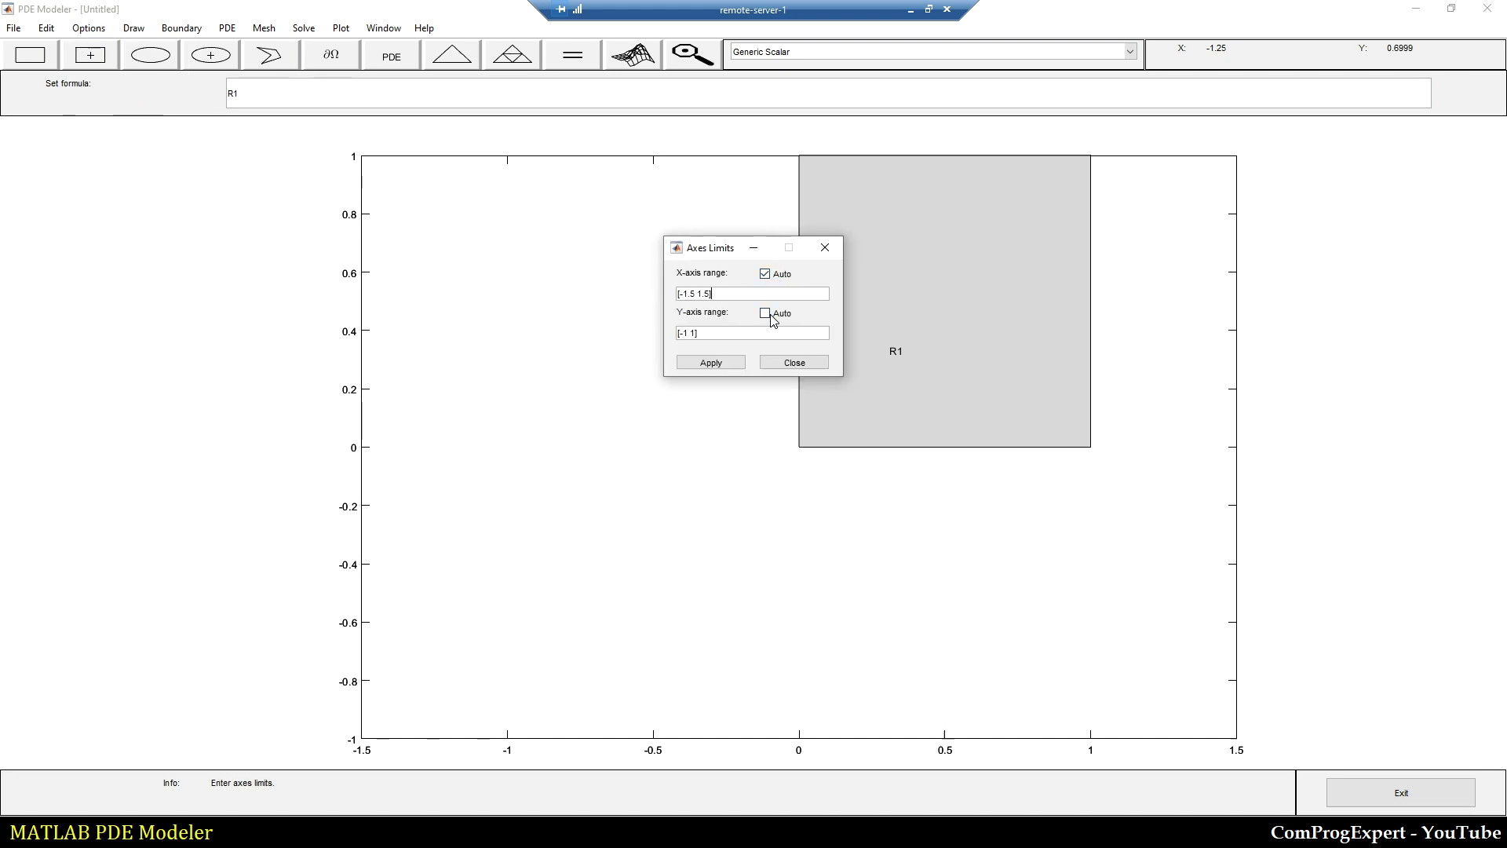
{"action": "left_click", "coordinate": [729, 362]}
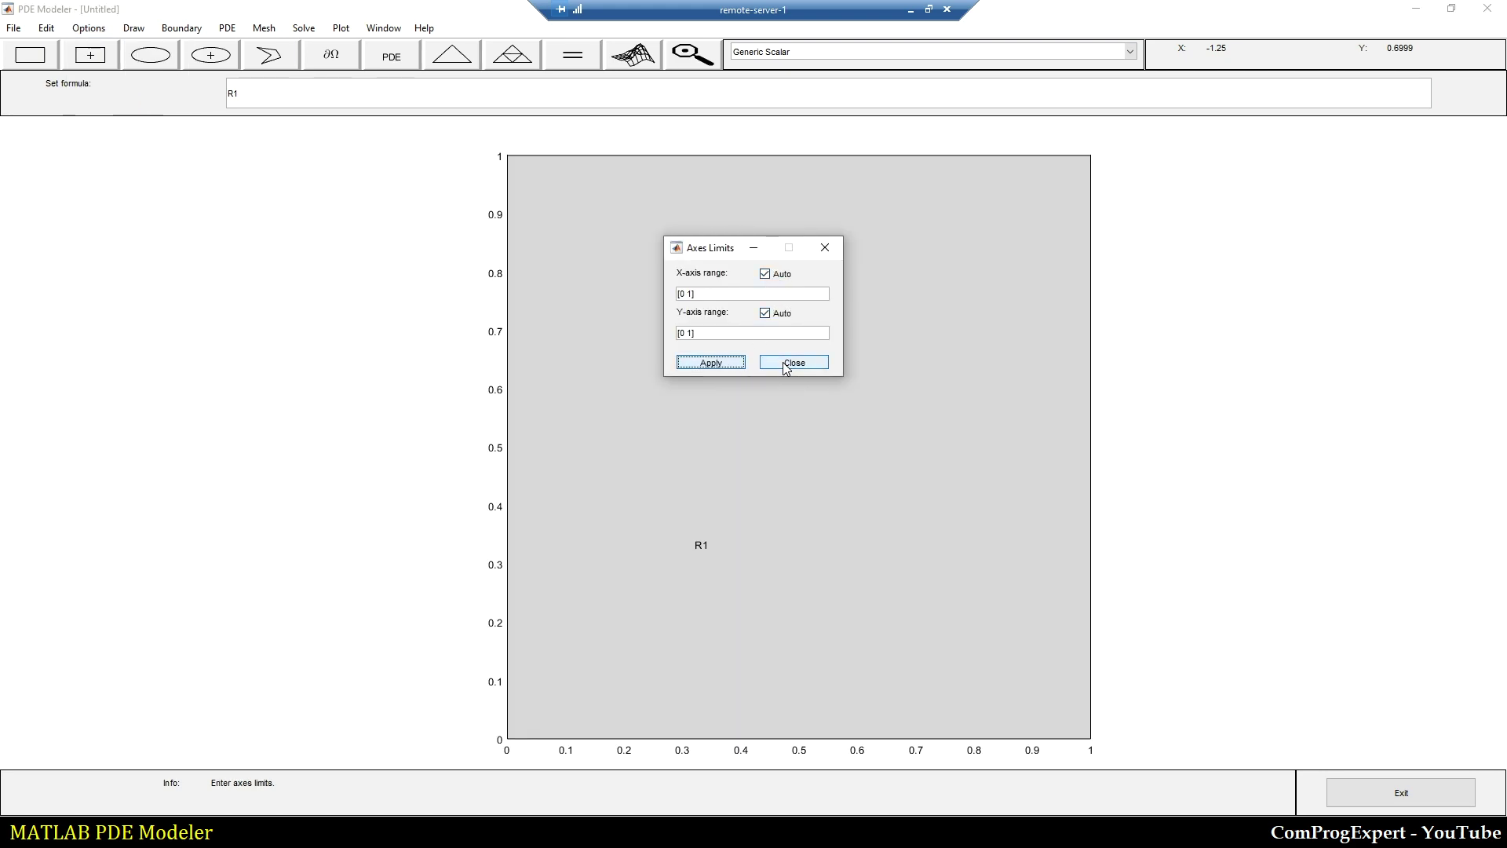
{"action": "left_click", "coordinate": [794, 362]}
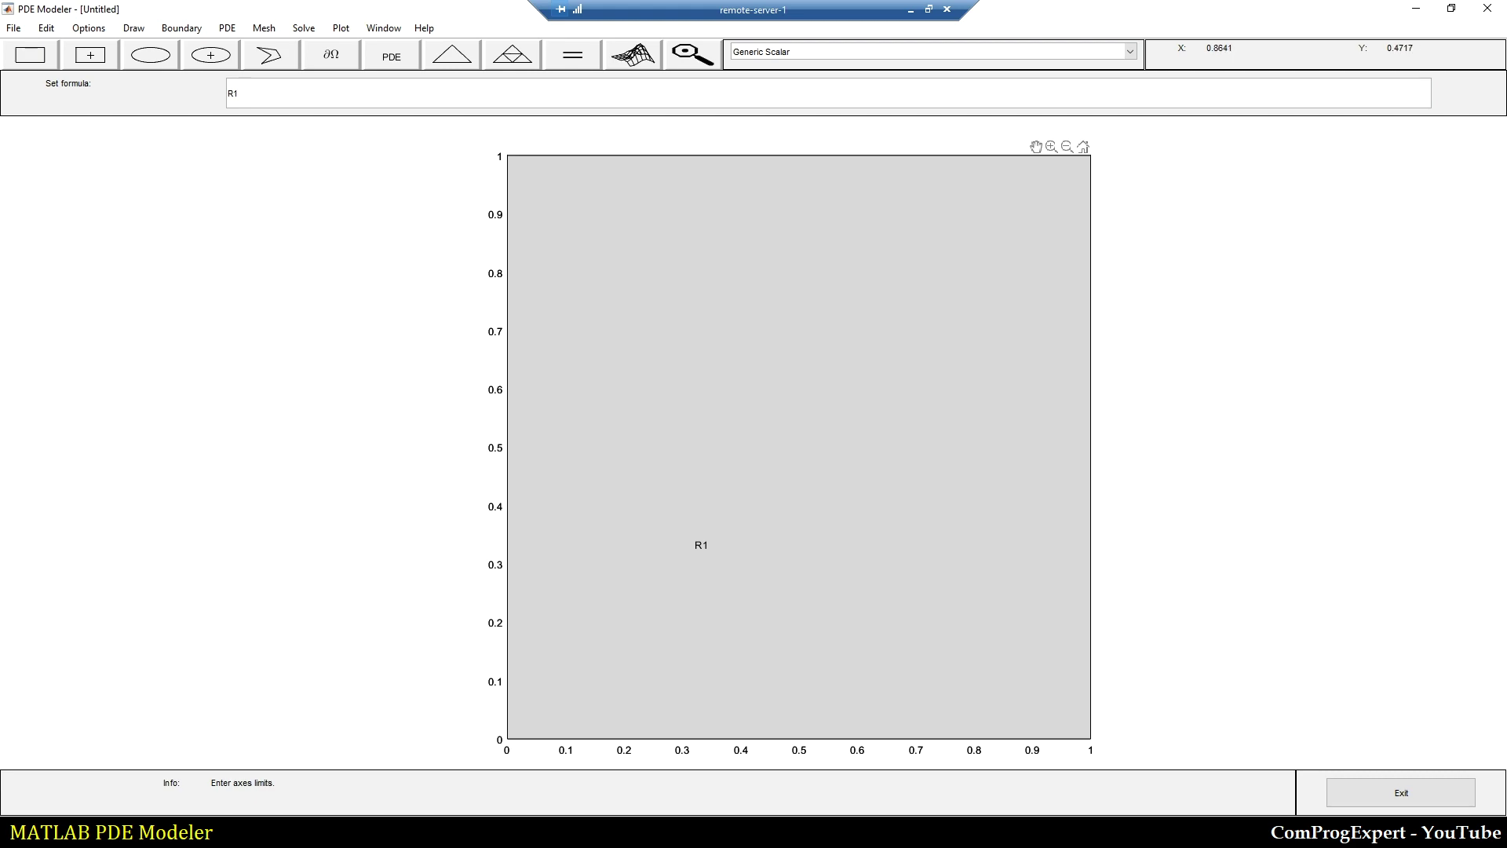
Check the rectangle's object properties and look through the list of available application modes
{"action": "double_click", "coordinate": [618, 329]}
{"action": "left_click", "coordinate": [926, 328]}
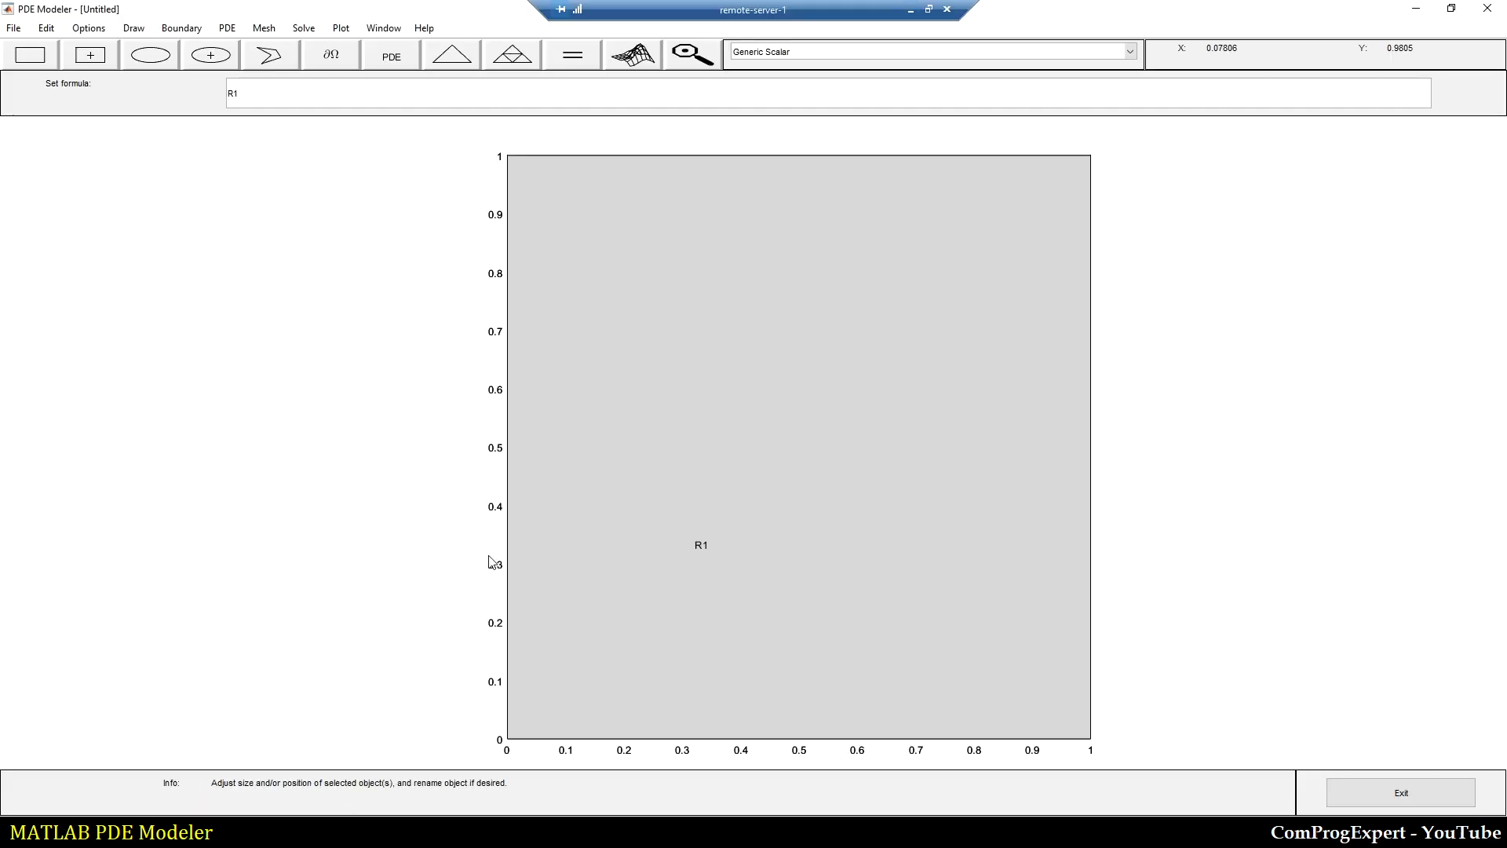
{"action": "left_click", "coordinate": [780, 52]}
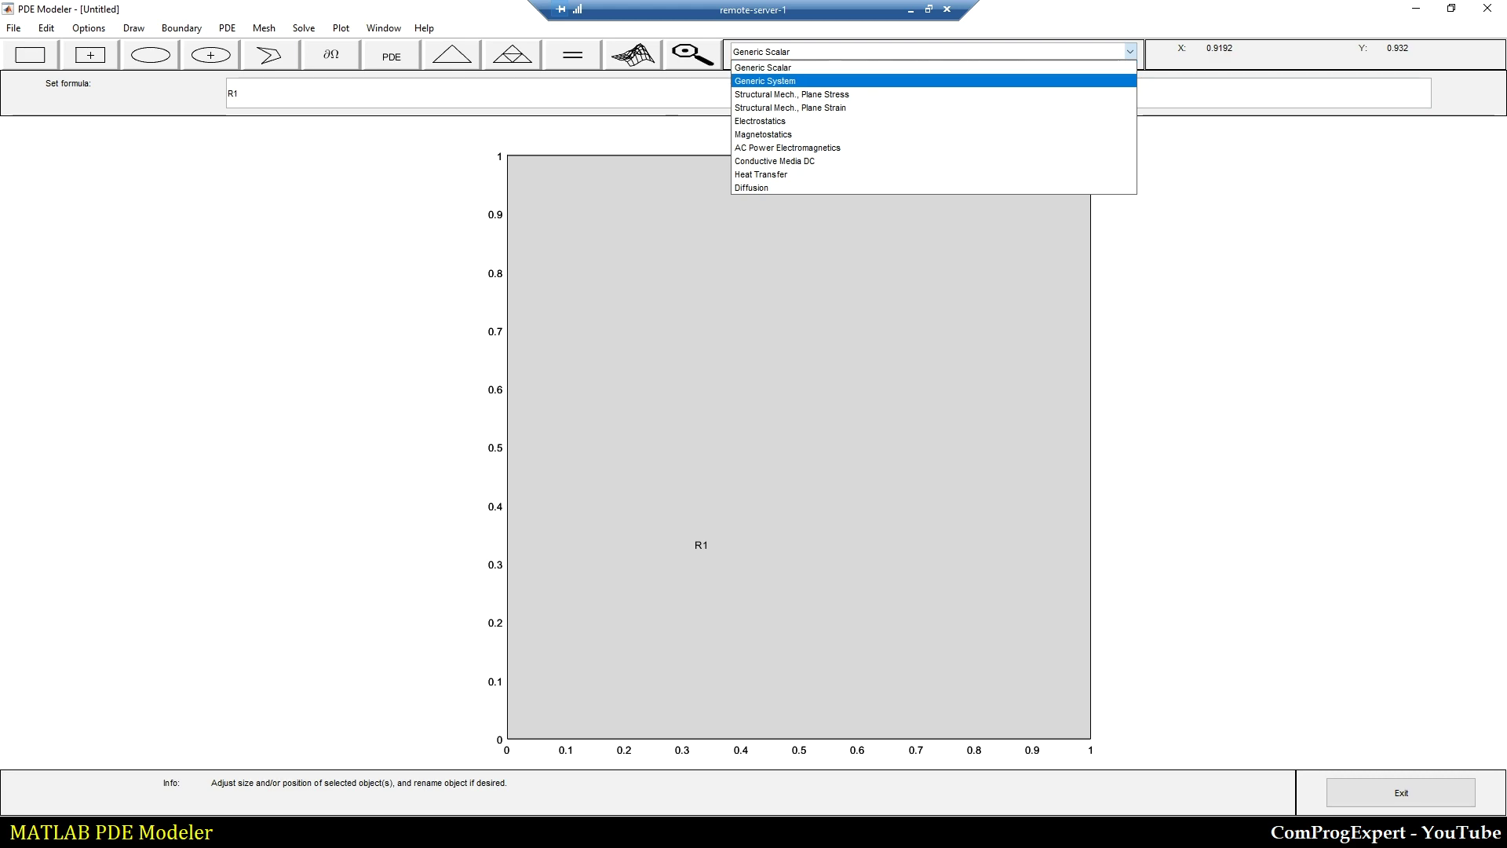
{"action": "left_click", "coordinate": [210, 55]}
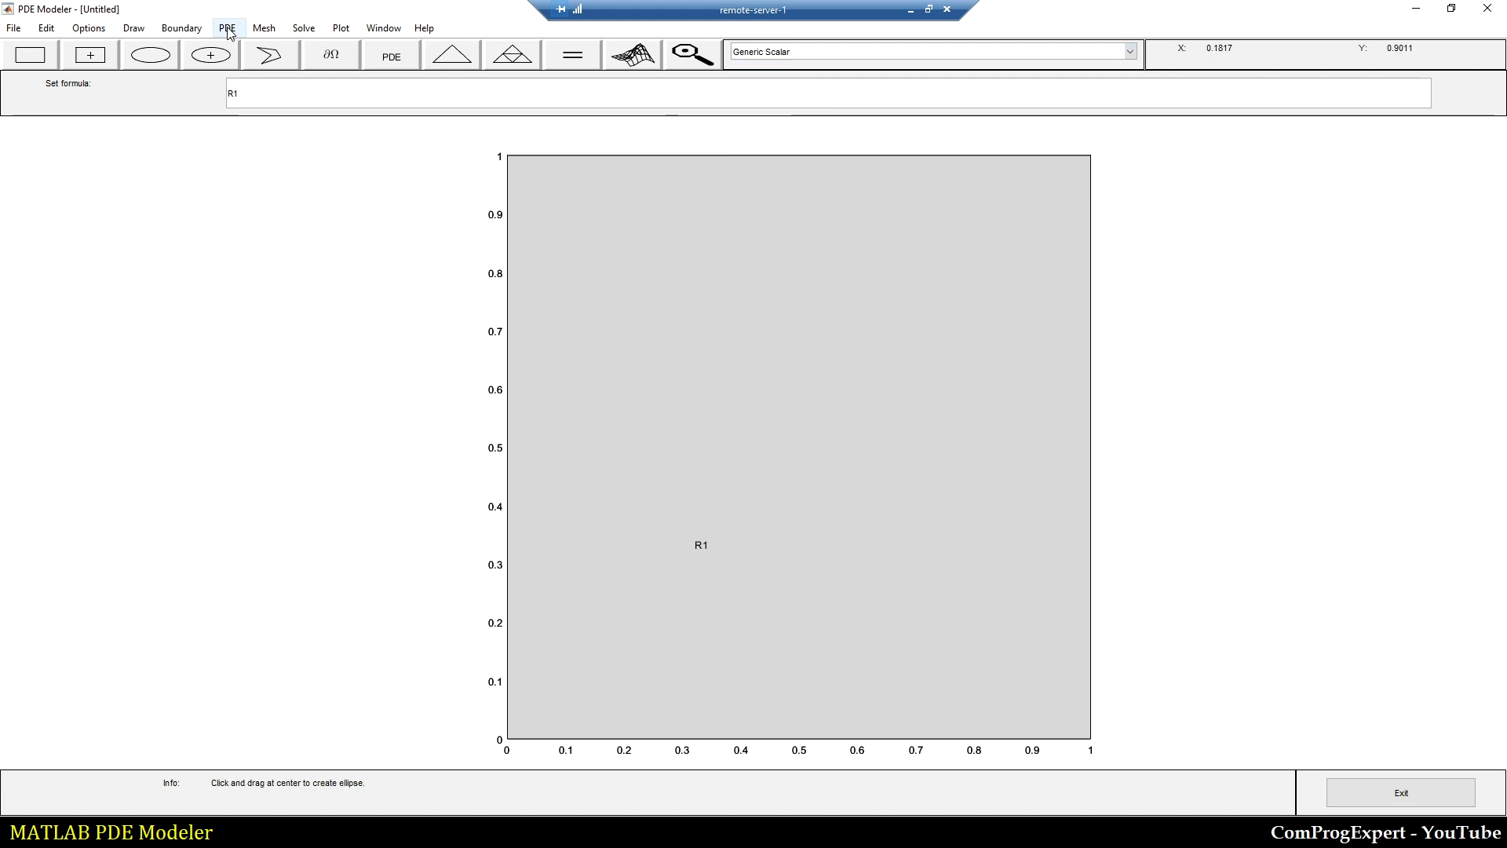
Open the PDE specification, view the Parabolic and Hyperbolic equation forms, and select the Elliptic type
{"action": "left_click", "coordinate": [227, 29]}
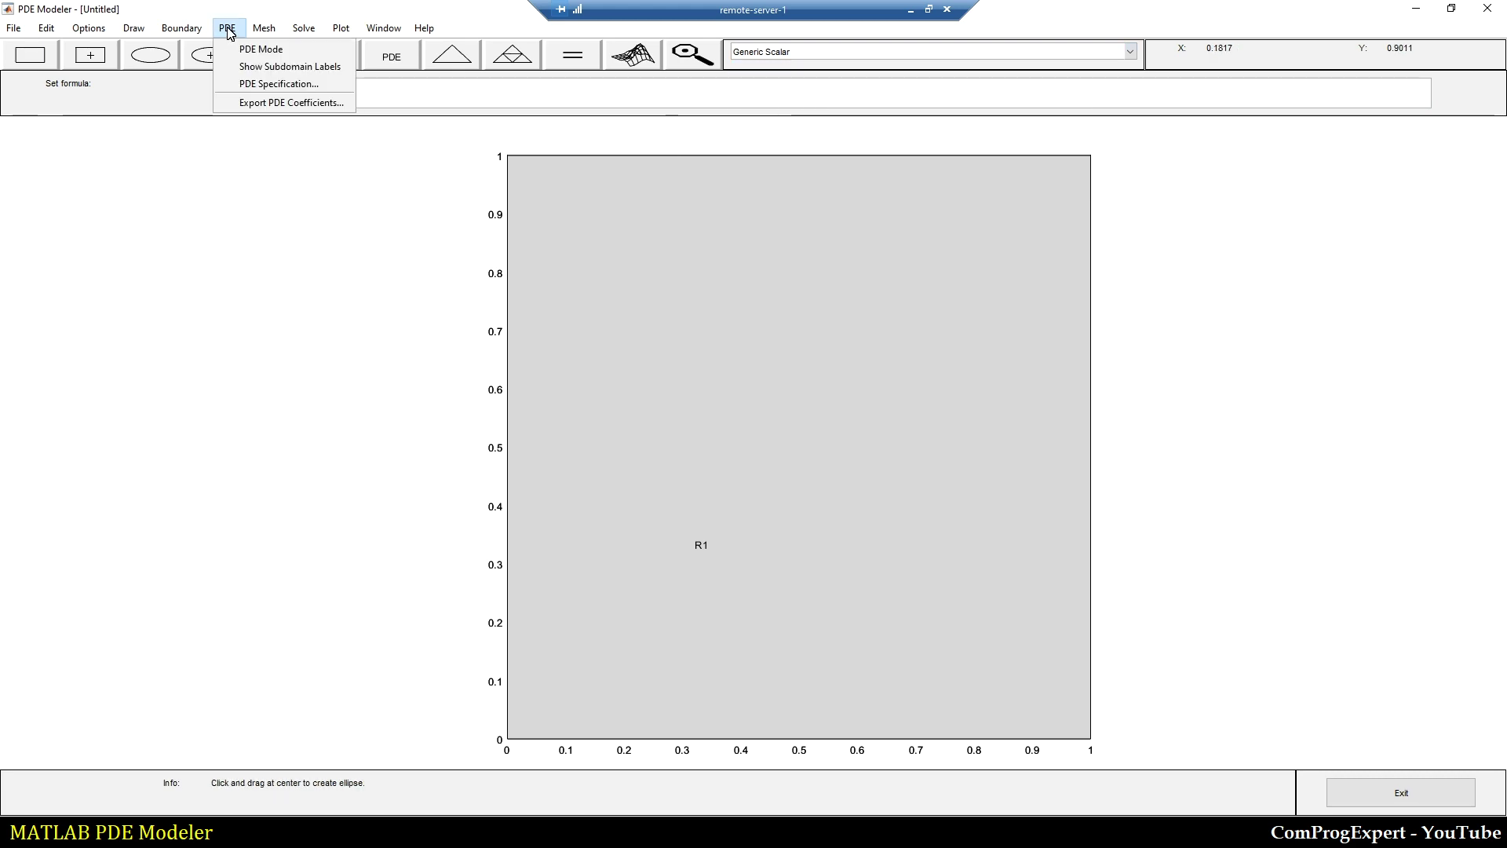
{"action": "left_click", "coordinate": [255, 84]}
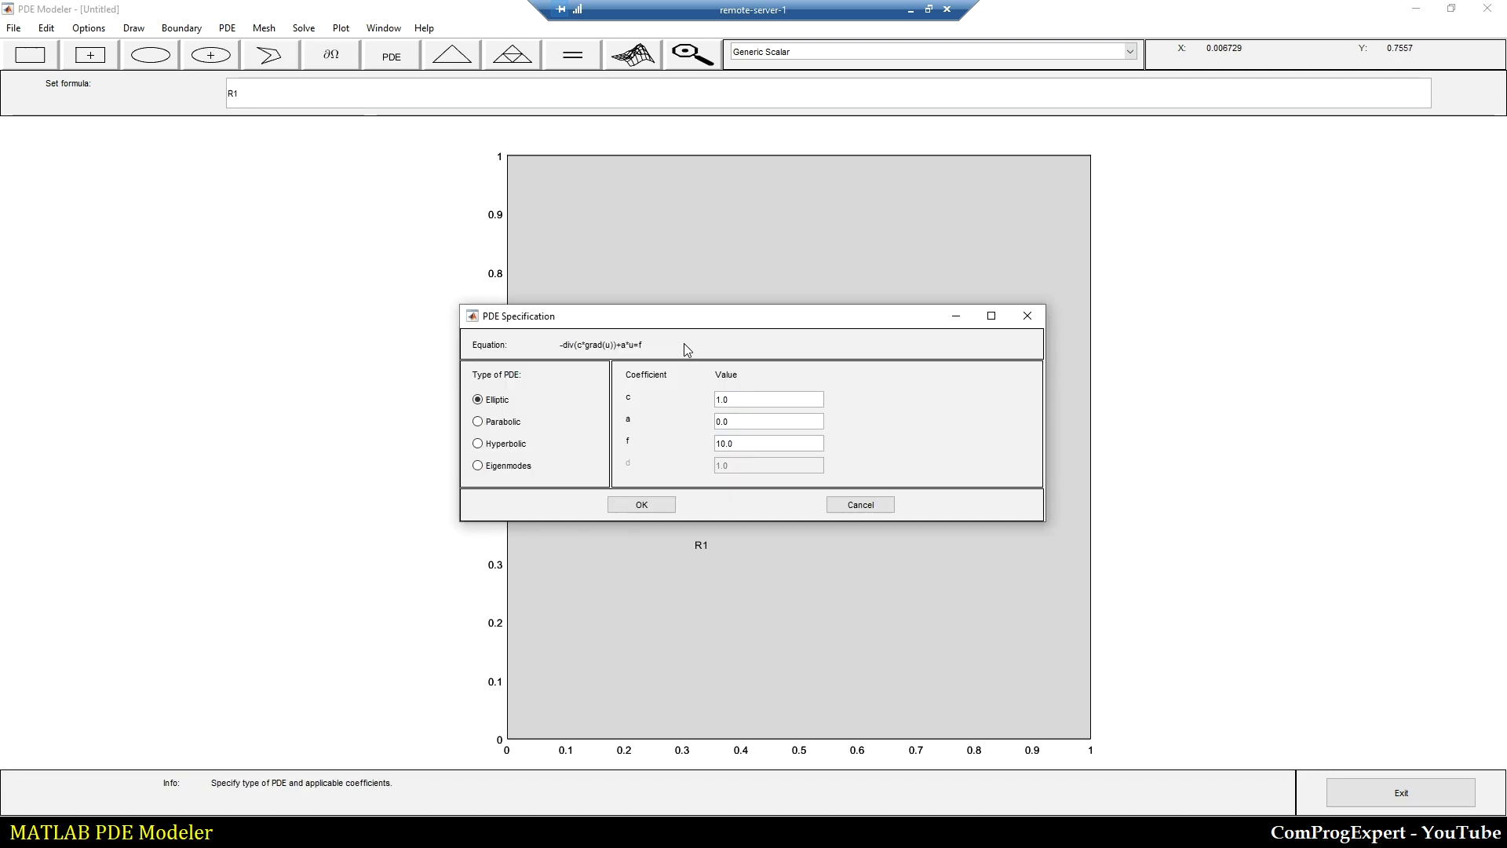
{"action": "left_click_drag", "start_coordinate": [687, 323], "coordinate": [733, 242]}
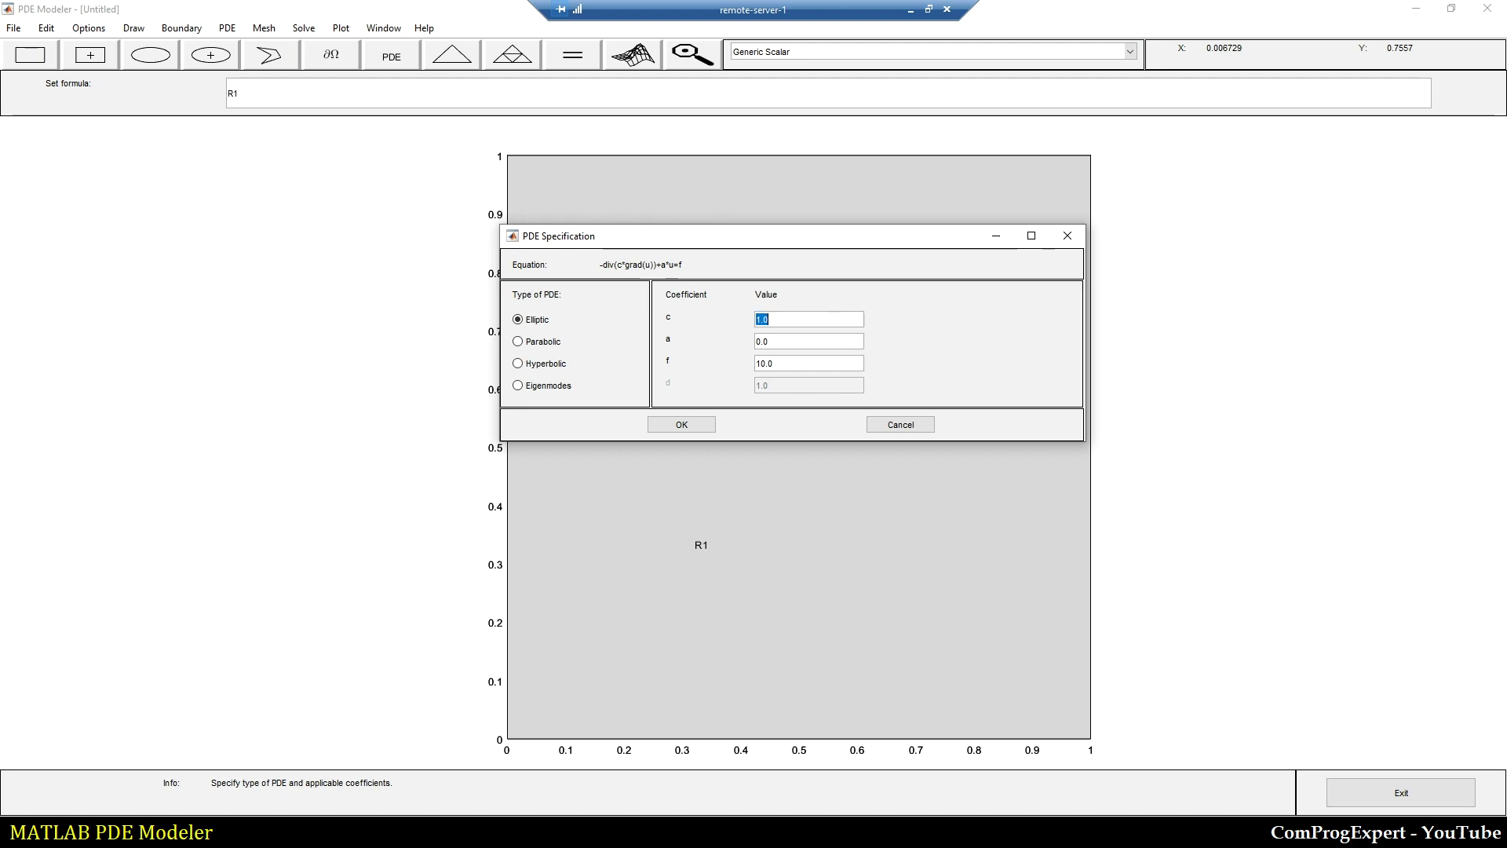
{"action": "key", "text": "Tab"}
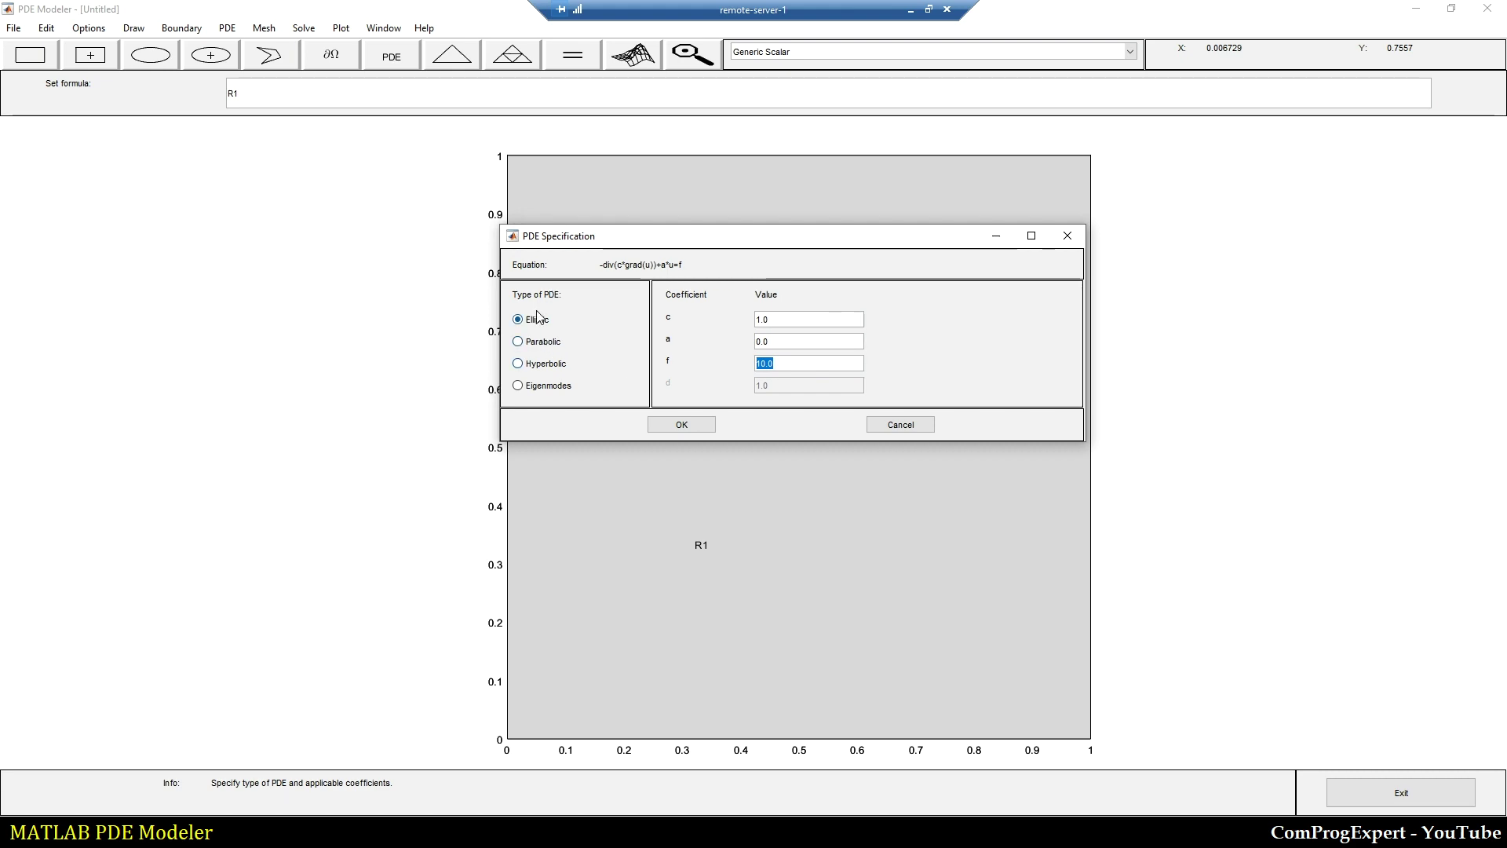
{"action": "left_click", "coordinate": [529, 346]}
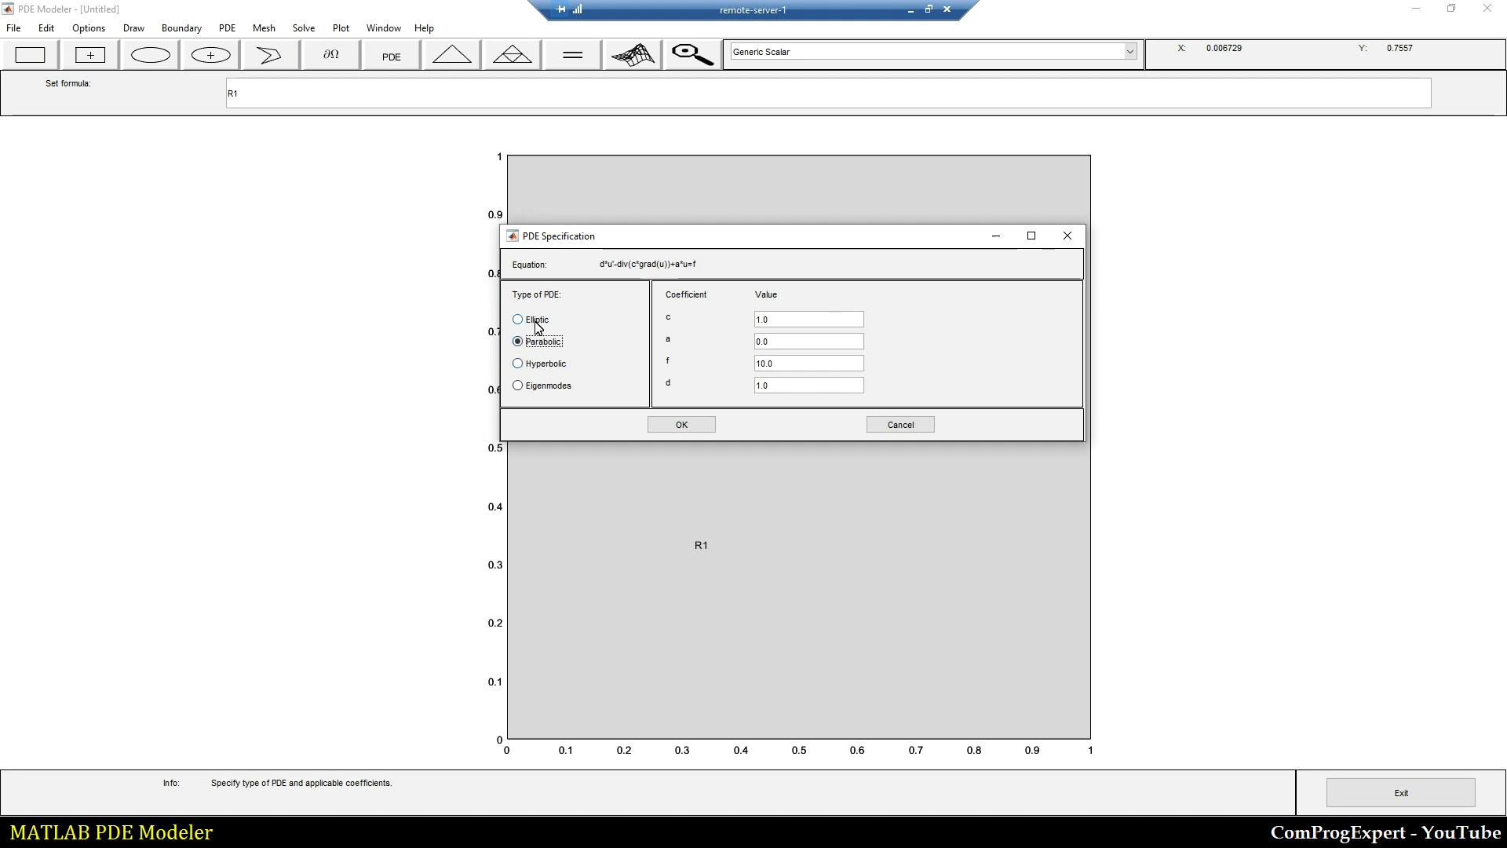
{"action": "left_click", "coordinate": [543, 367]}
{"action": "left_click", "coordinate": [544, 324]}
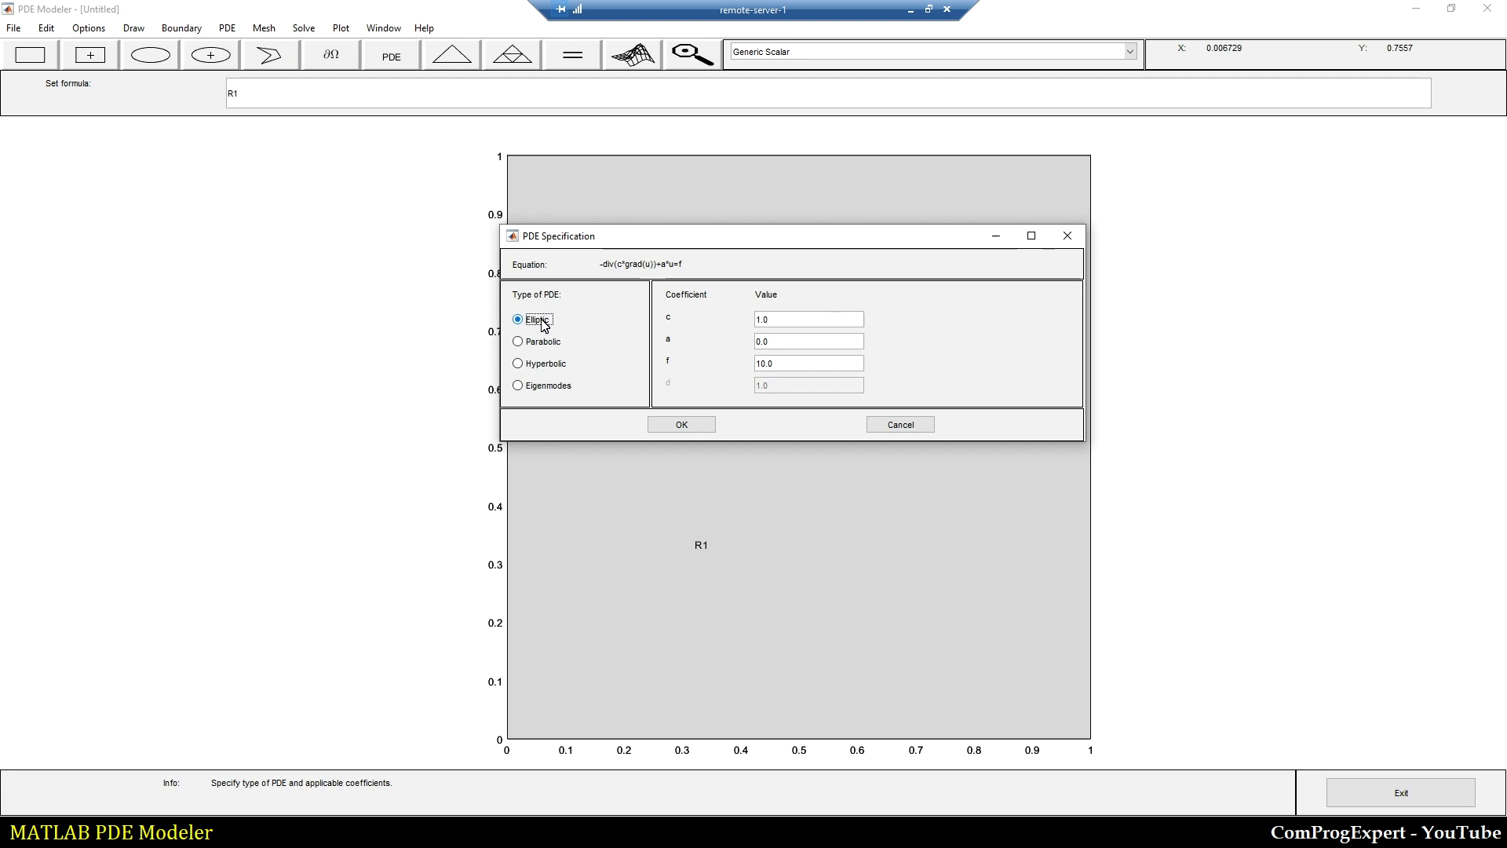
Set coefficient f of the elliptic equation to 0
{"action": "left_click", "coordinate": [910, 8]}
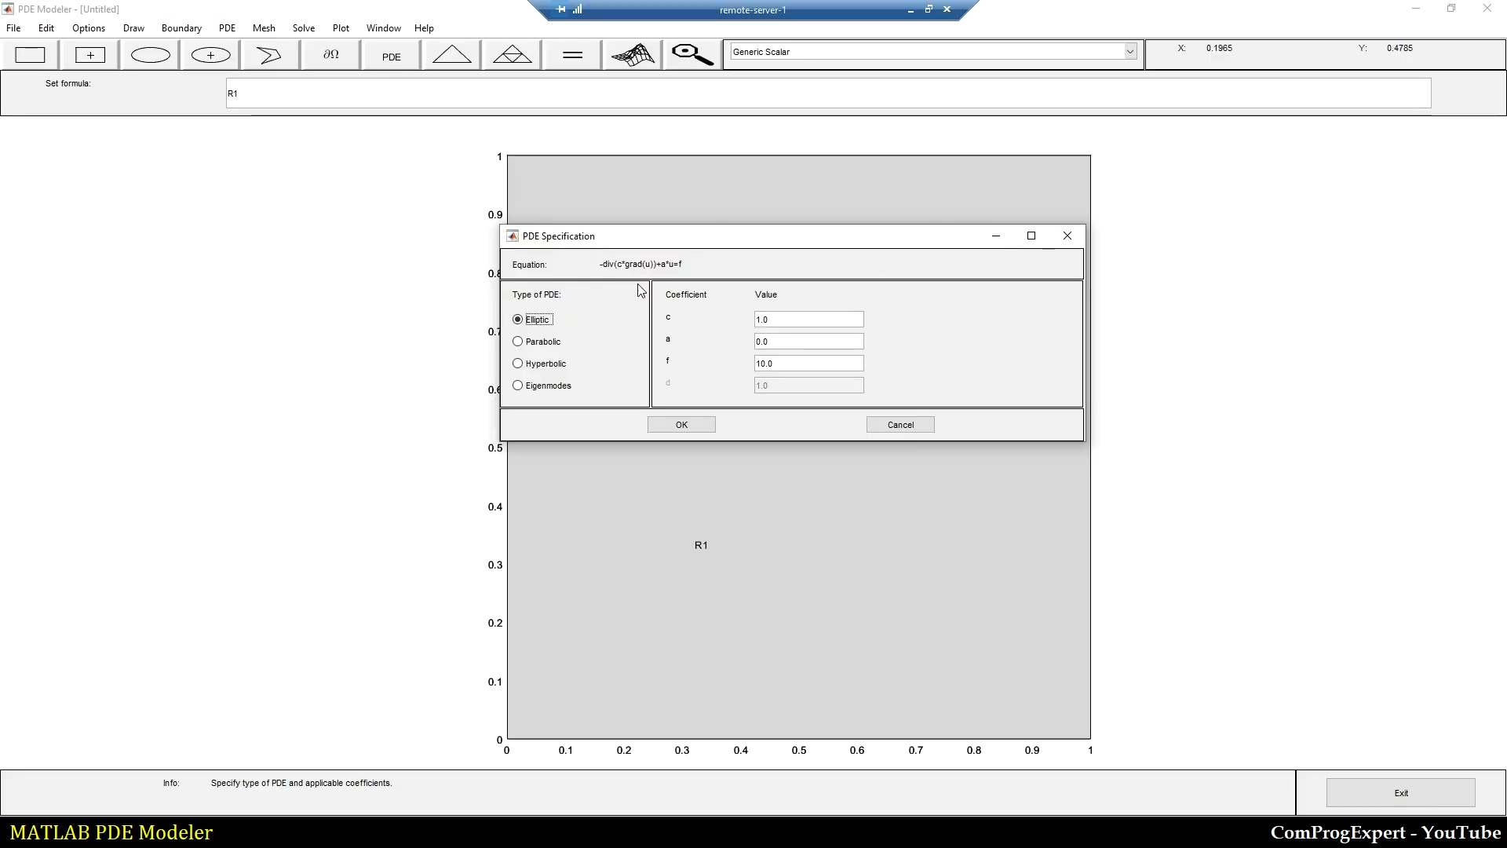
{"action": "left_click", "coordinate": [337, 829]}
{"action": "double_click", "coordinate": [766, 363]}
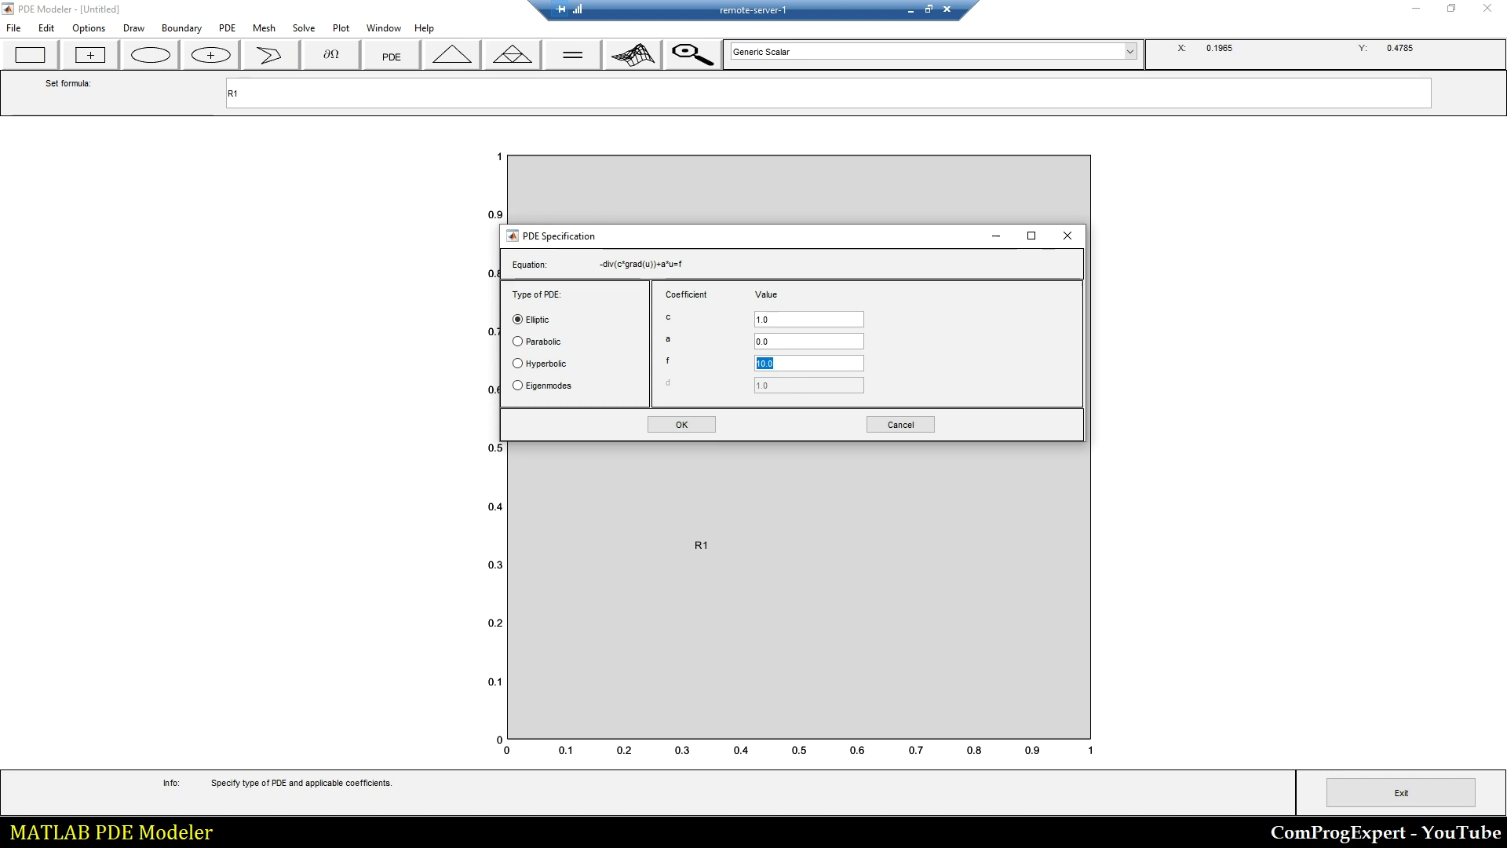
{"action": "type", "text": "0"}
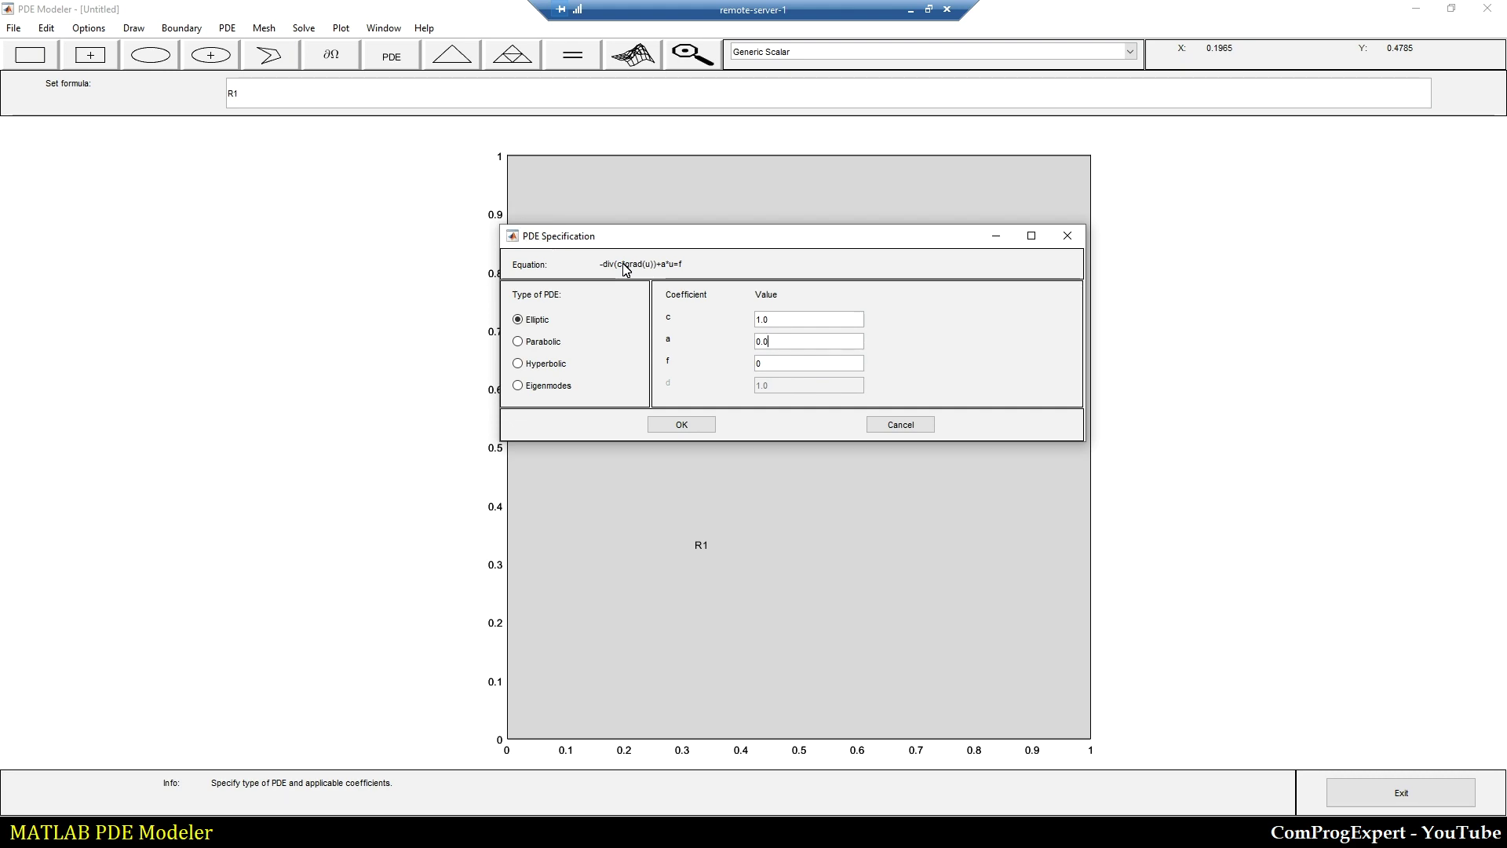
{"action": "left_click_drag", "start_coordinate": [813, 240], "coordinate": [464, 290]}
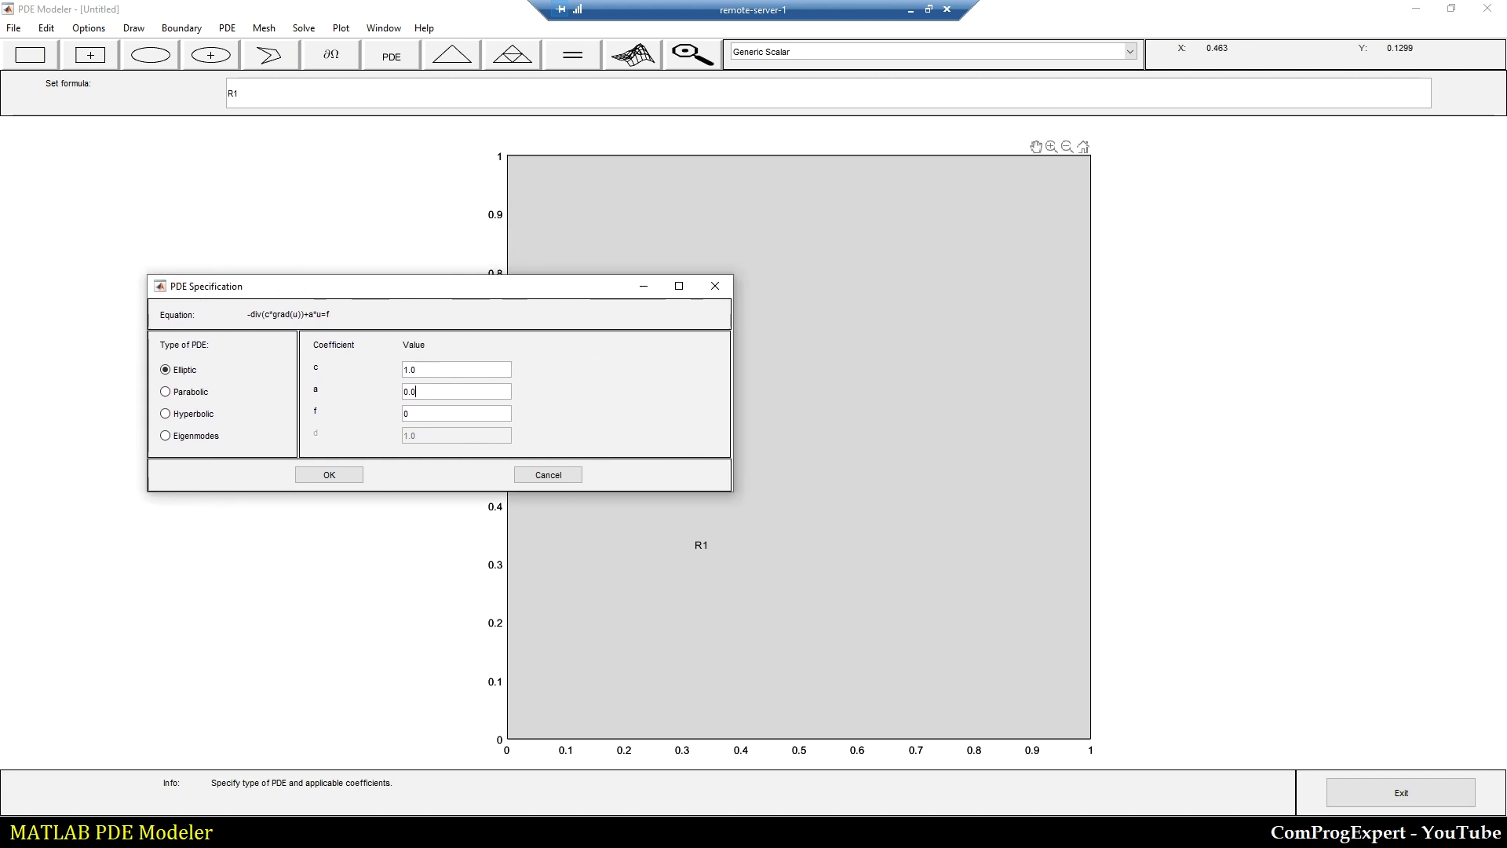
{"action": "left_click_drag", "start_coordinate": [531, 289], "coordinate": [809, 279]}
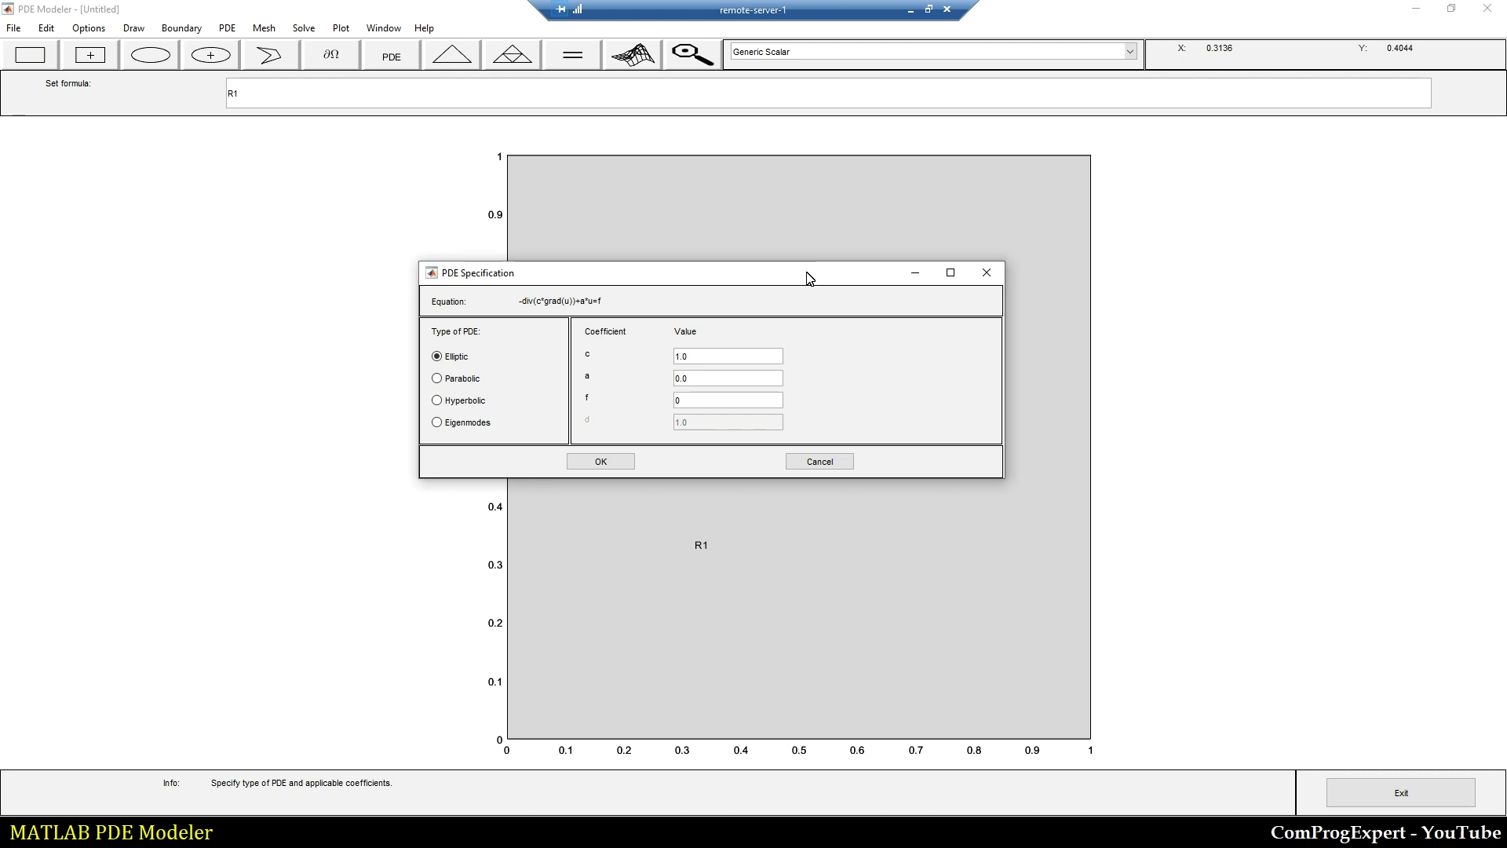
{"action": "left_click", "coordinate": [911, 10]}
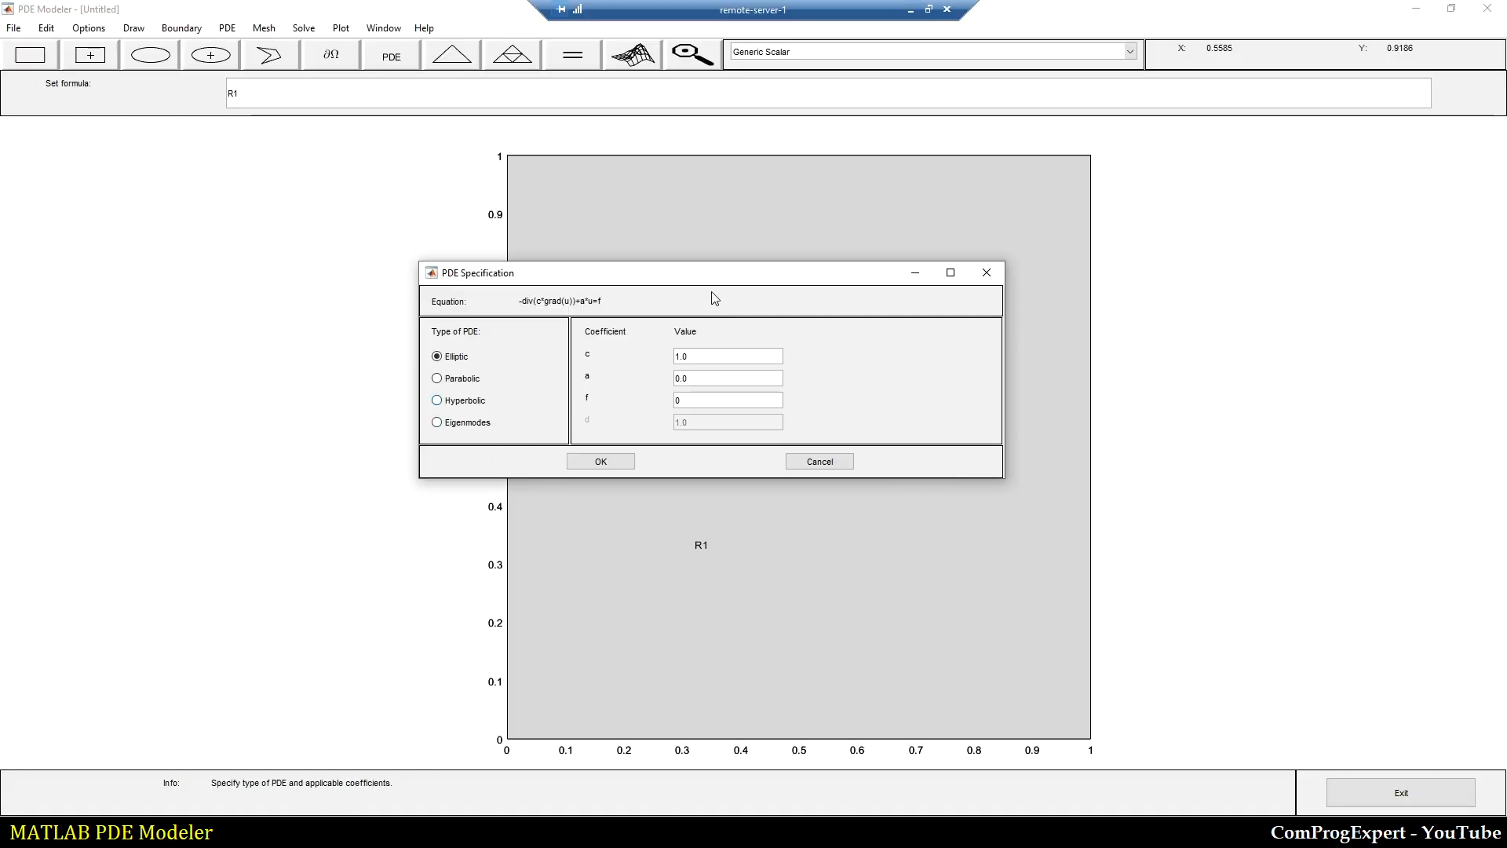
{"action": "left_click_drag", "start_coordinate": [713, 275], "coordinate": [852, 240]}
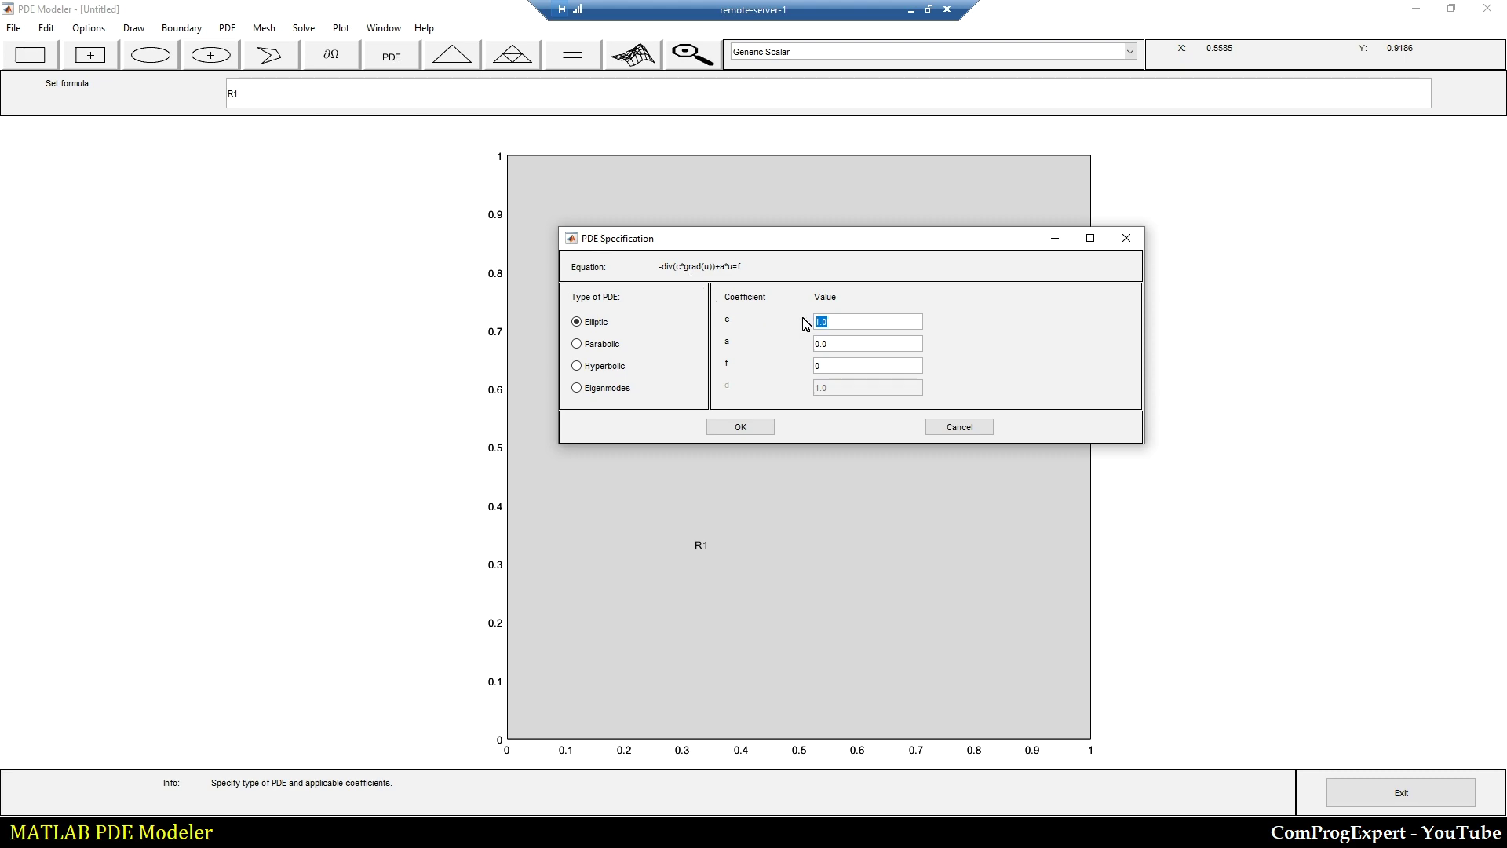
Set coefficient c to 1 and coefficient a to 0 for the elliptic equation and confirm the specification
{"action": "double_click", "coordinate": [814, 344]}
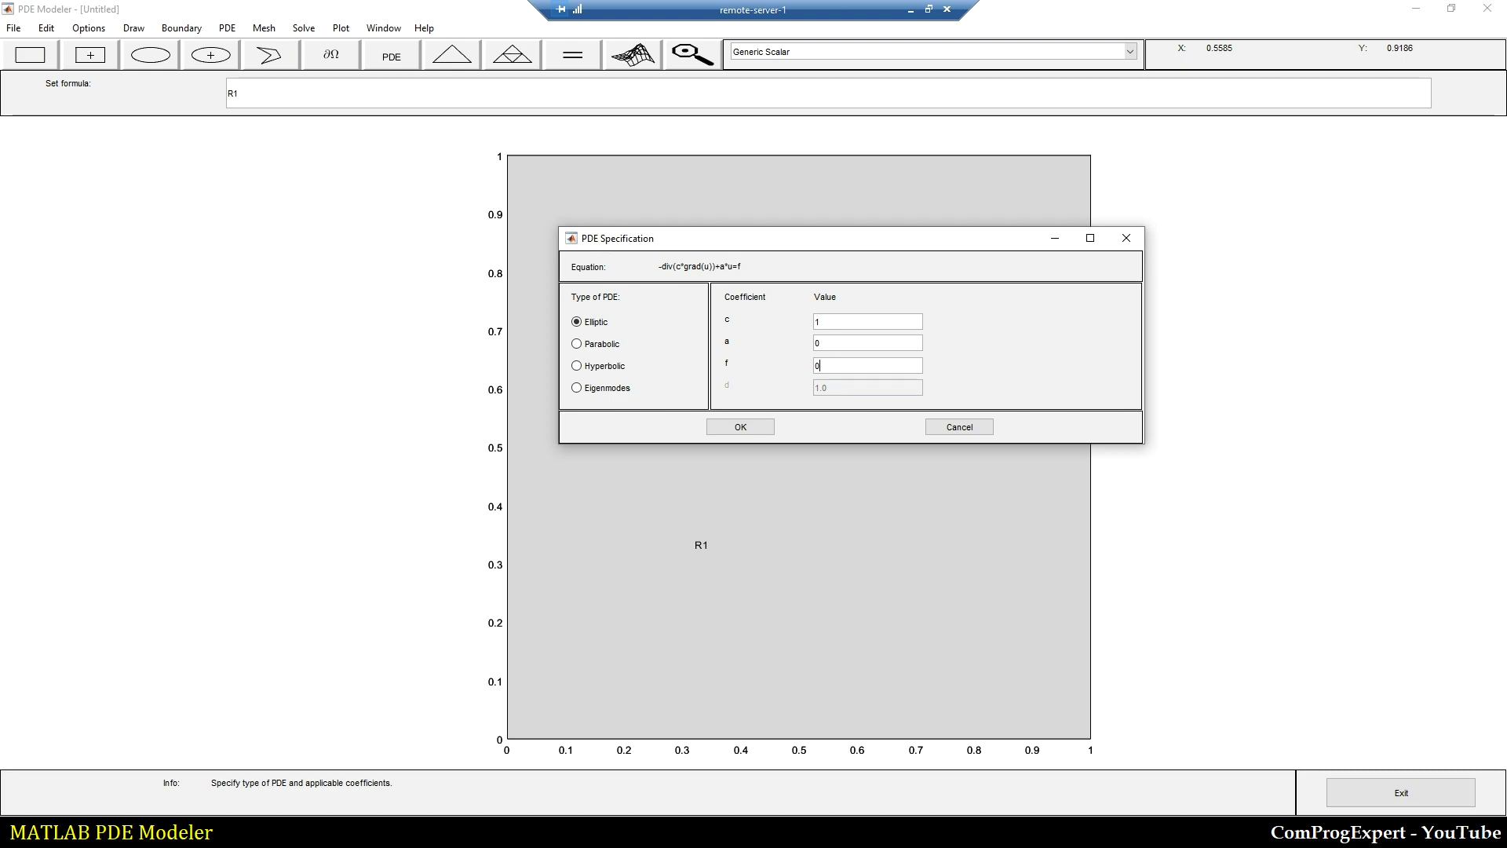
{"action": "left_click", "coordinate": [754, 432]}
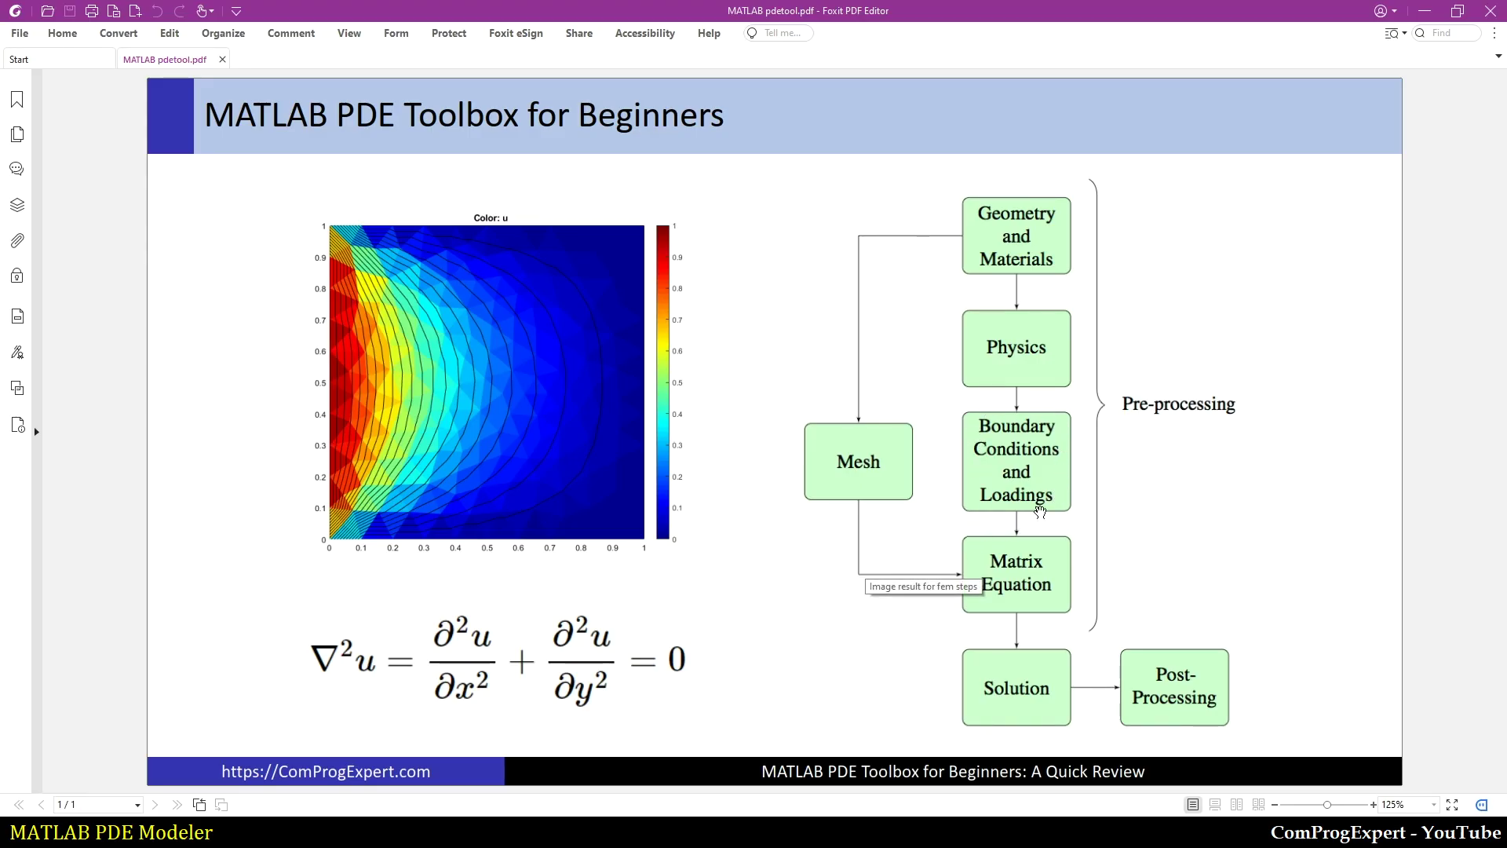
Return to PDE Modeler, switch to boundary mode and compare the Neumann and Dirichlet condition forms for the square's left edge
{"action": "left_click", "coordinate": [325, 754]}
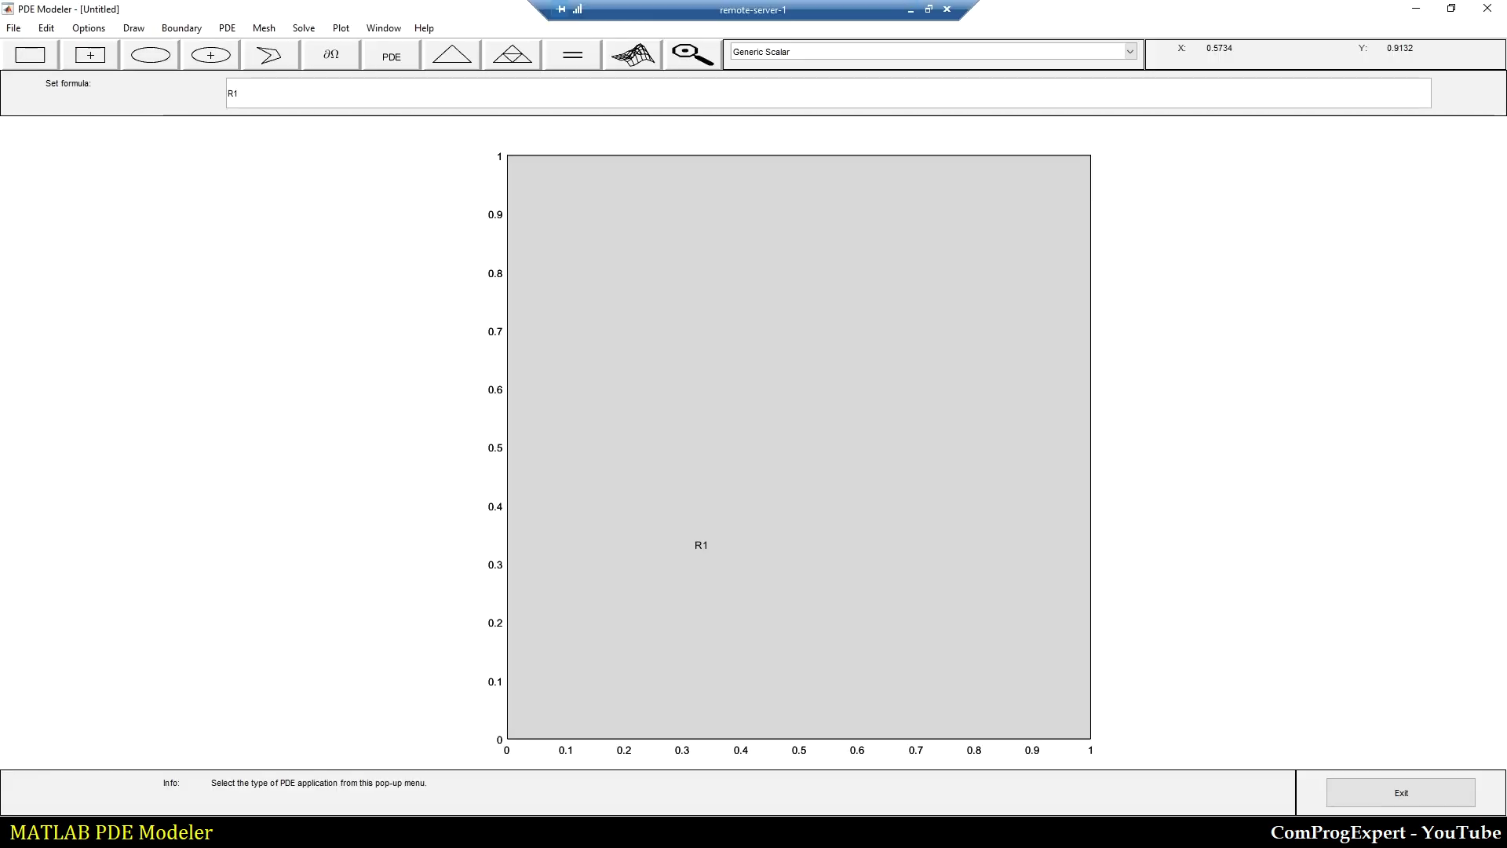
{"action": "left_click", "coordinate": [183, 30]}
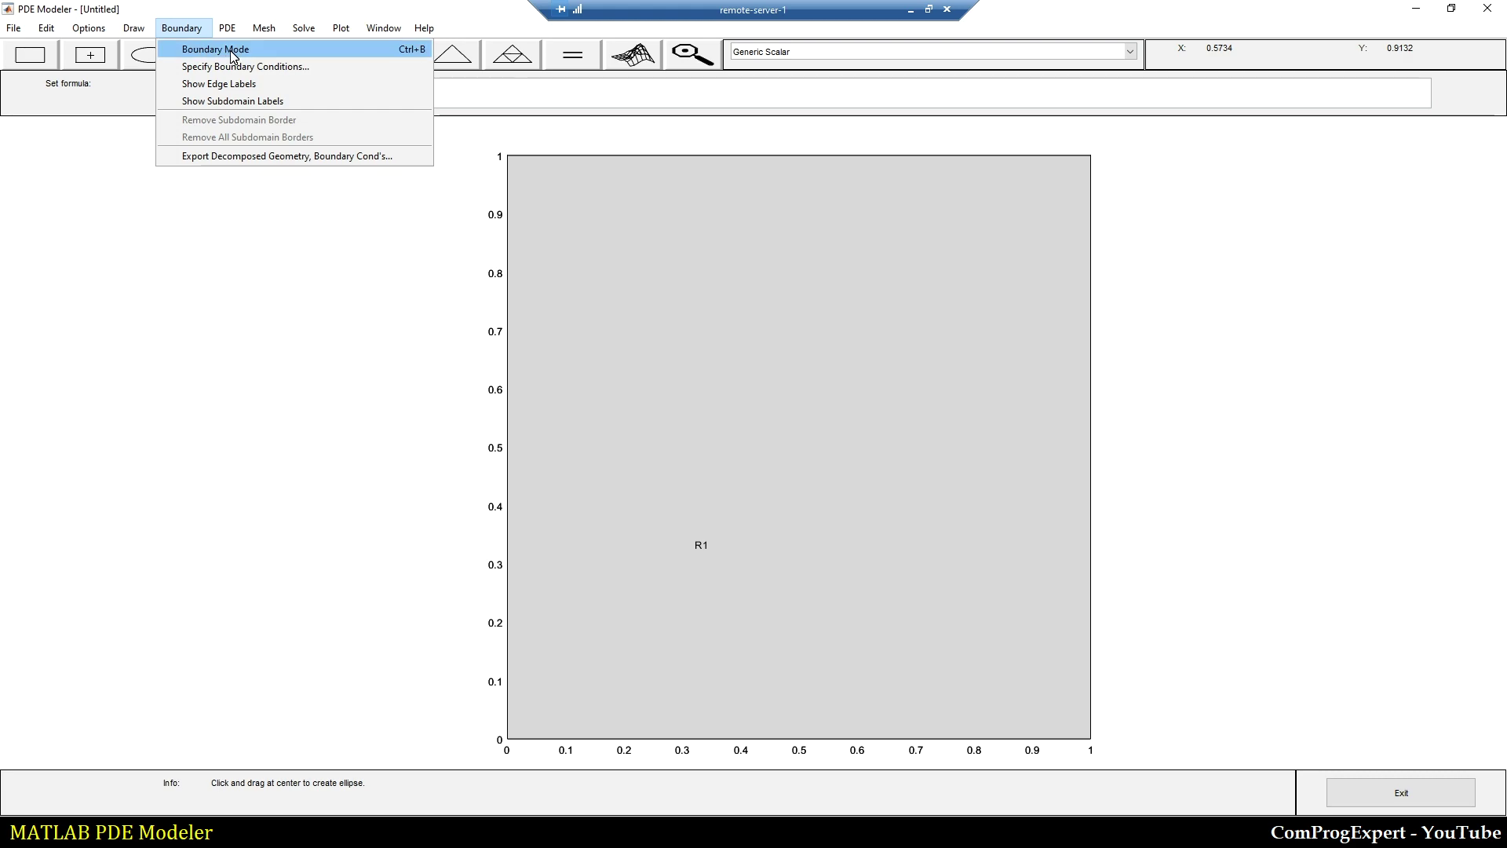
{"action": "left_click", "coordinate": [210, 53]}
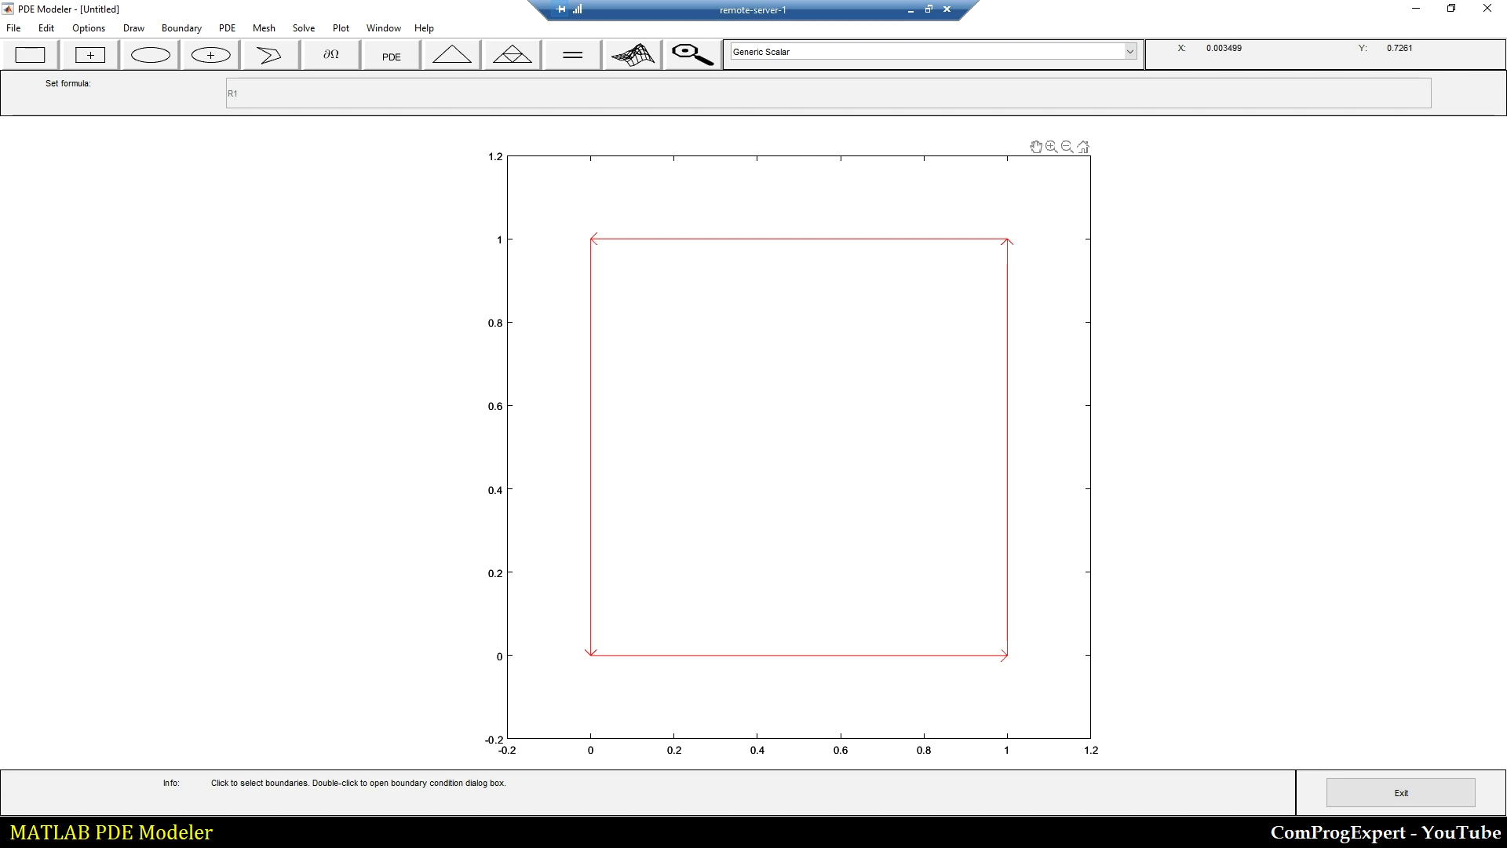
{"action": "left_click", "coordinate": [591, 352]}
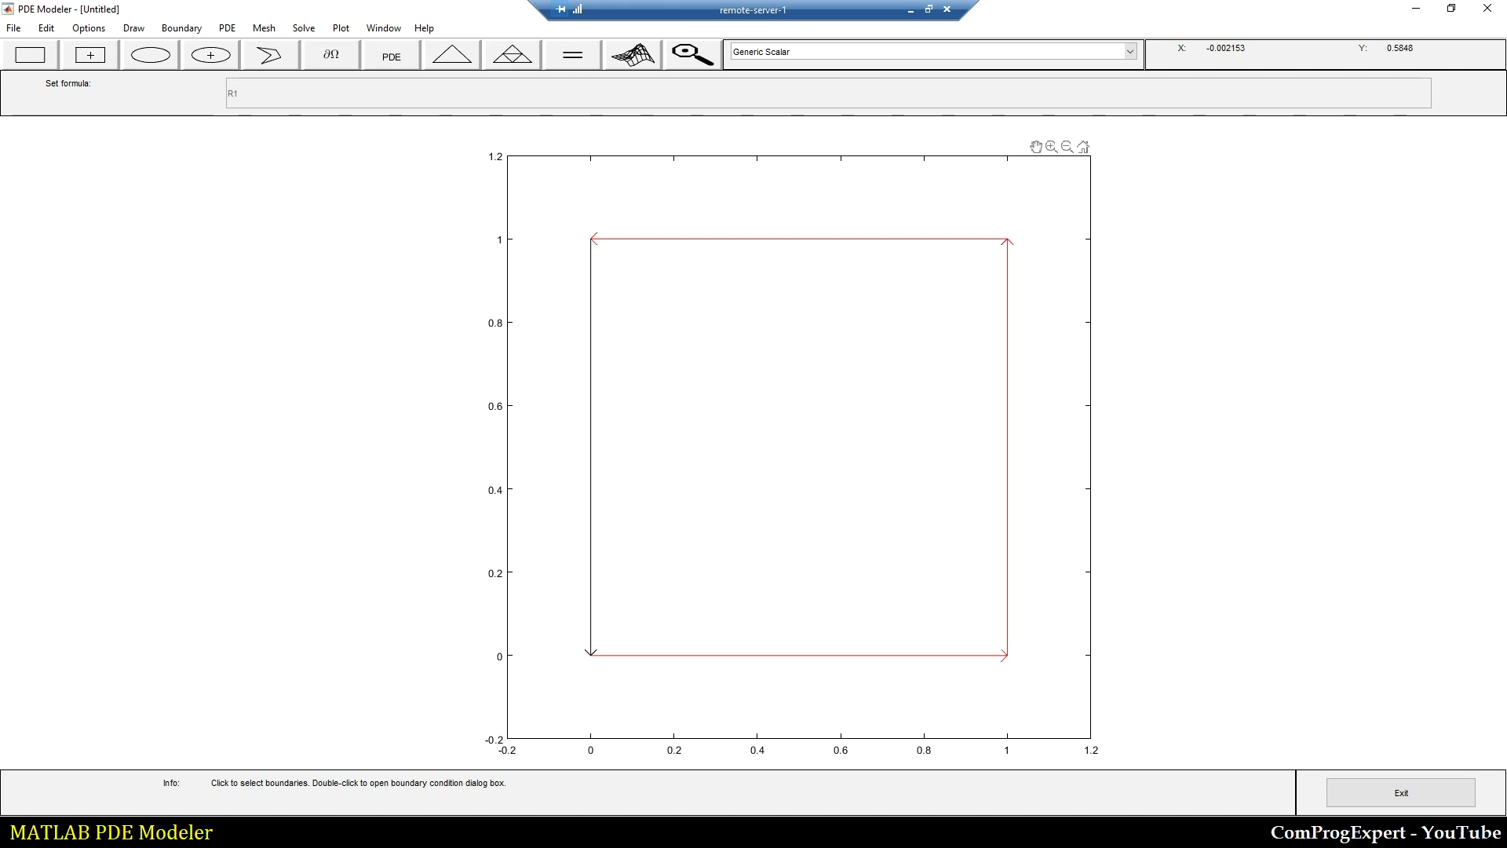
{"action": "double_click", "coordinate": [591, 413]}
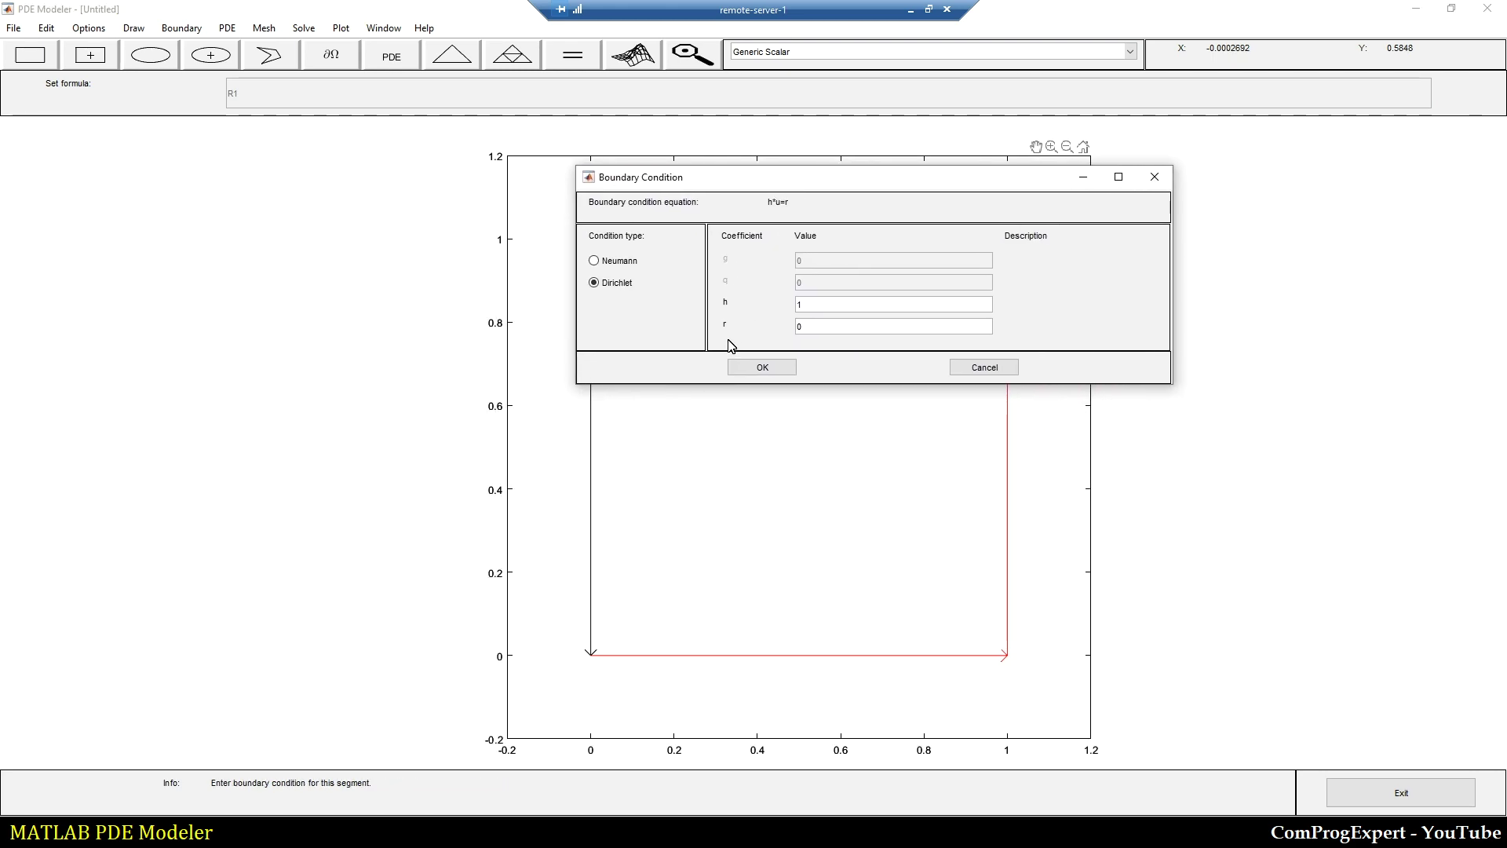
{"action": "left_click", "coordinate": [633, 260]}
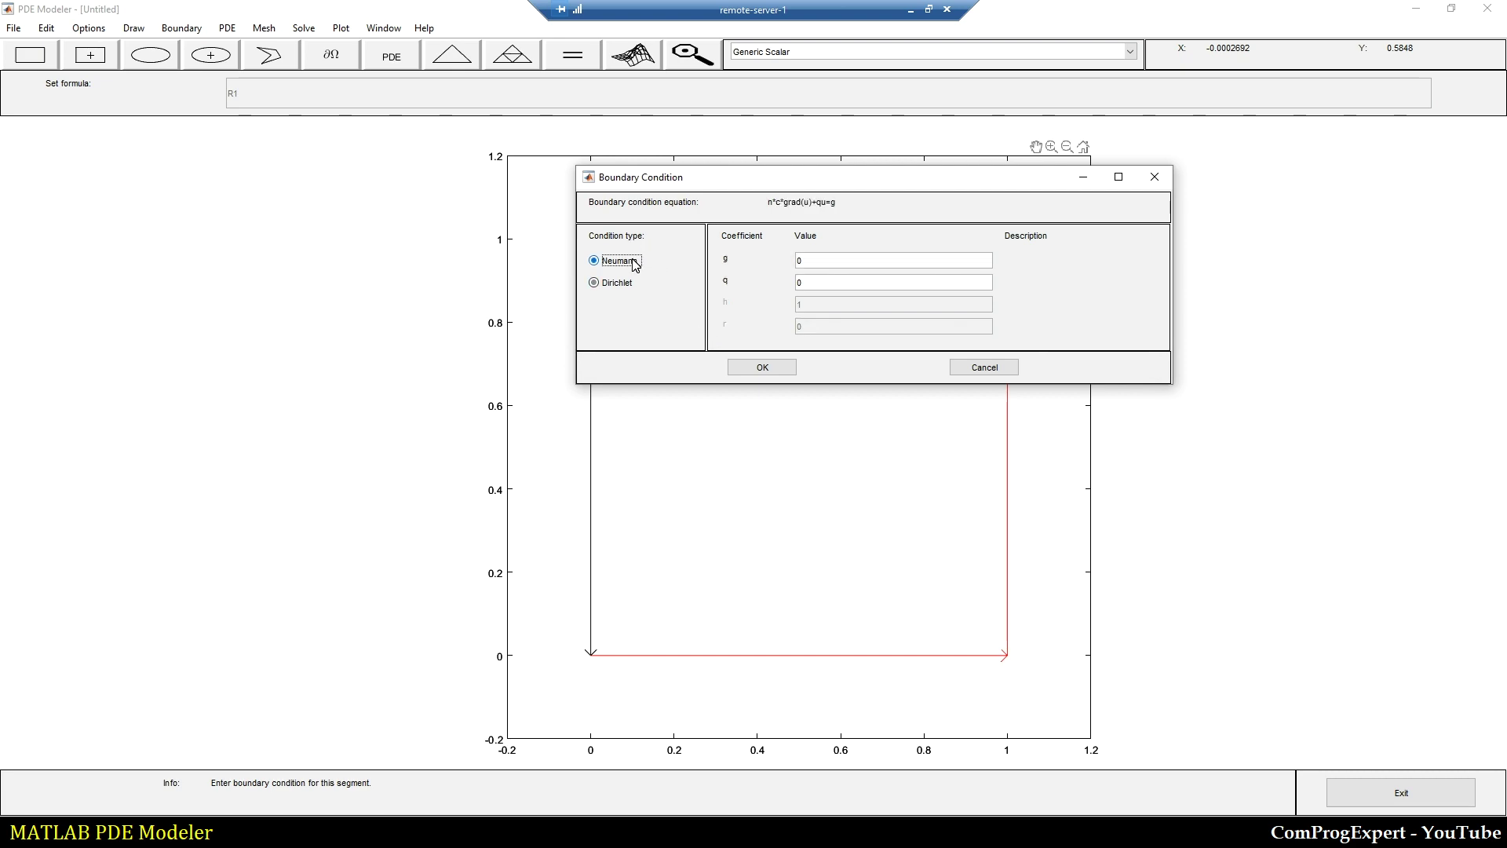
{"action": "left_click", "coordinate": [621, 284]}
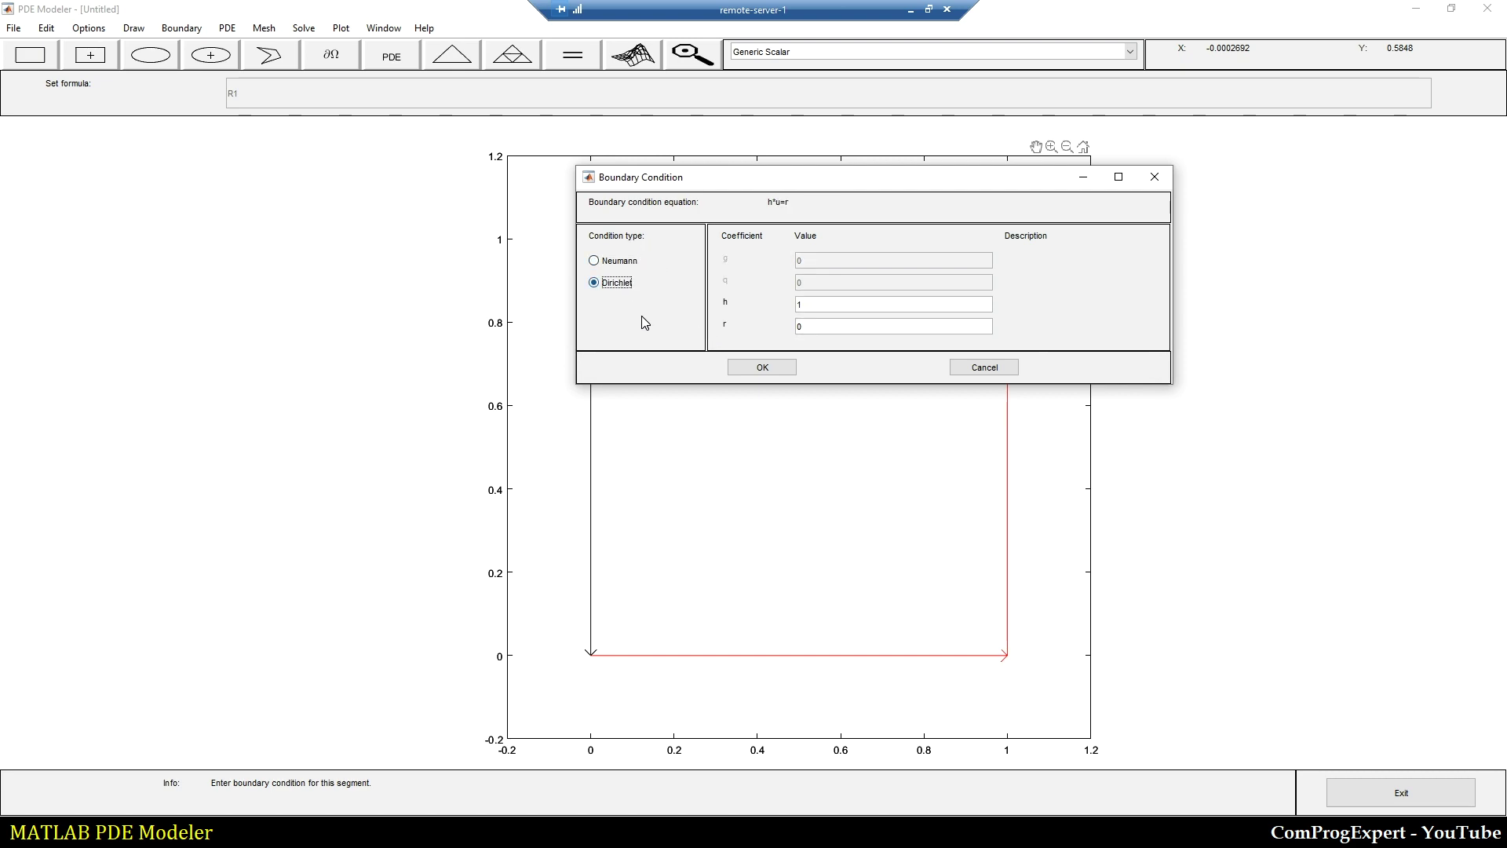
Give the left edge a Dirichlet boundary condition with h = 1 and r = 1
{"action": "left_click_drag", "start_coordinate": [718, 186], "coordinate": [663, 266]}
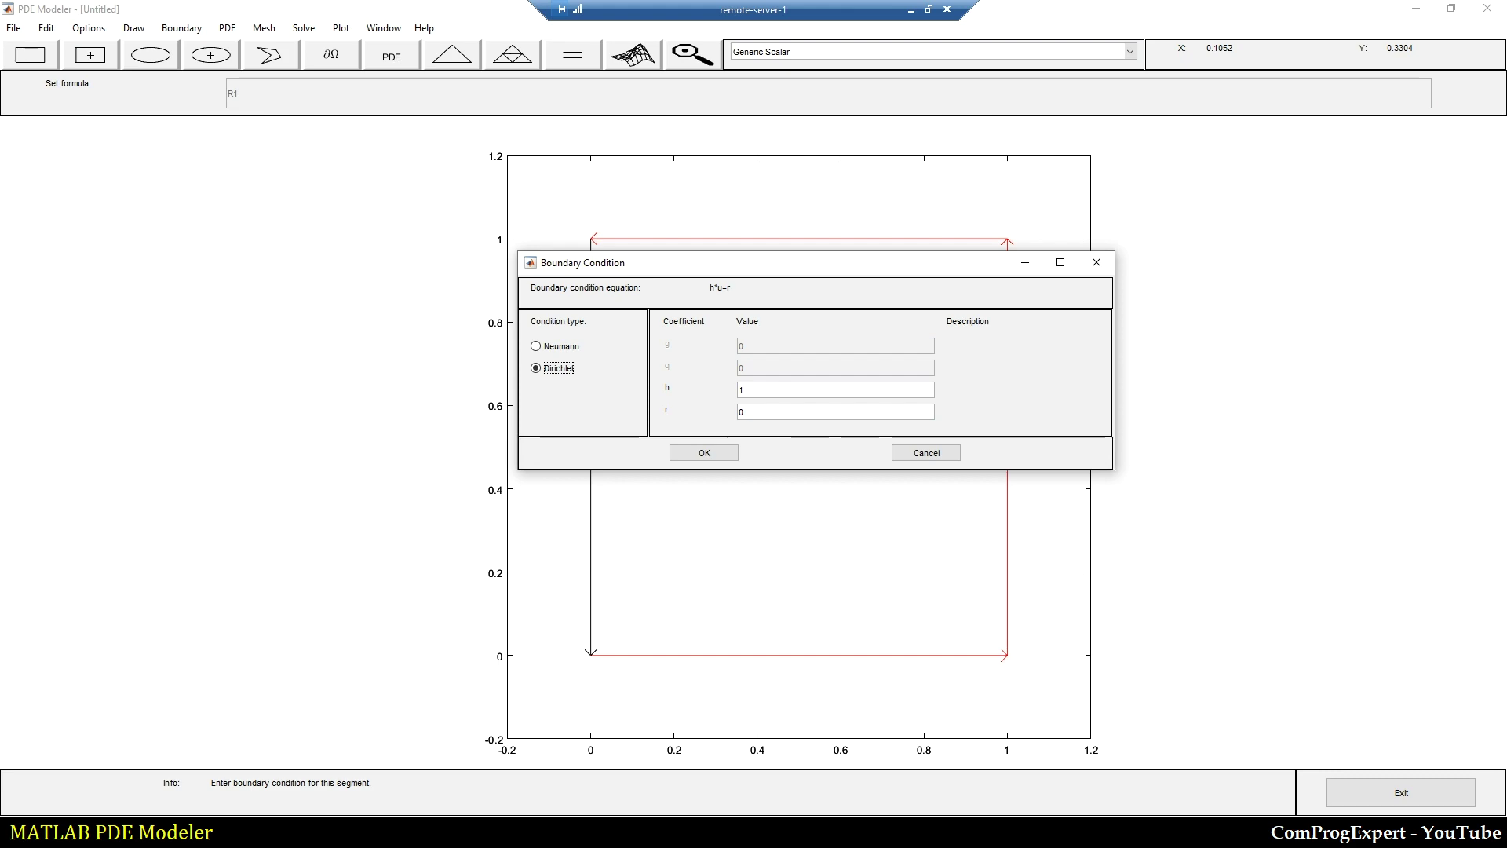
{"action": "key", "text": "Tab"}
{"action": "key", "text": "Tab"}
{"action": "left_click", "coordinate": [707, 454]}
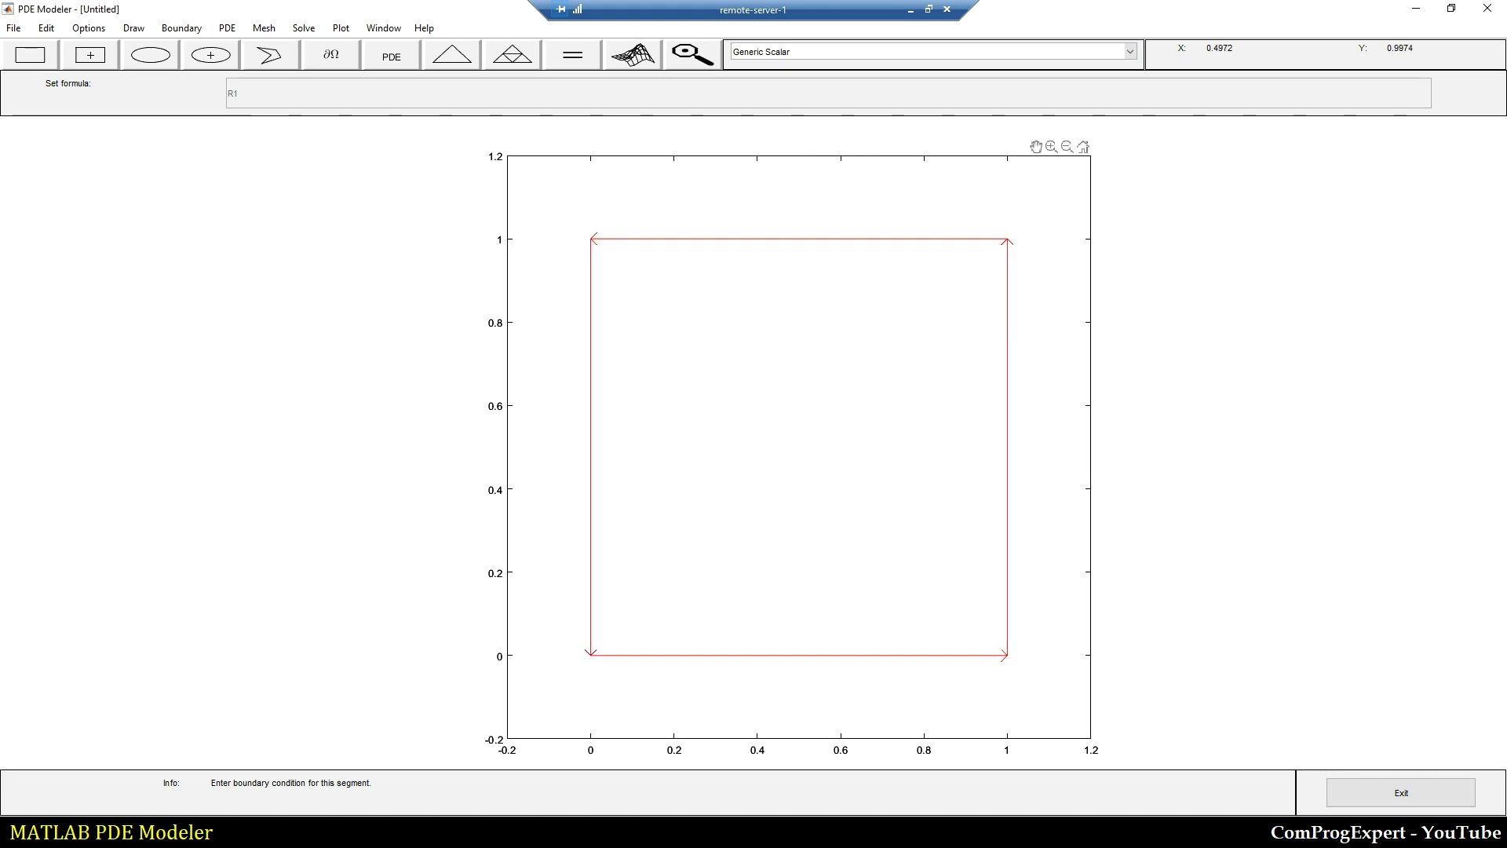
Check the boundary conditions of the square's top, right and bottom edges without changing them
{"action": "left_click", "coordinate": [795, 239]}
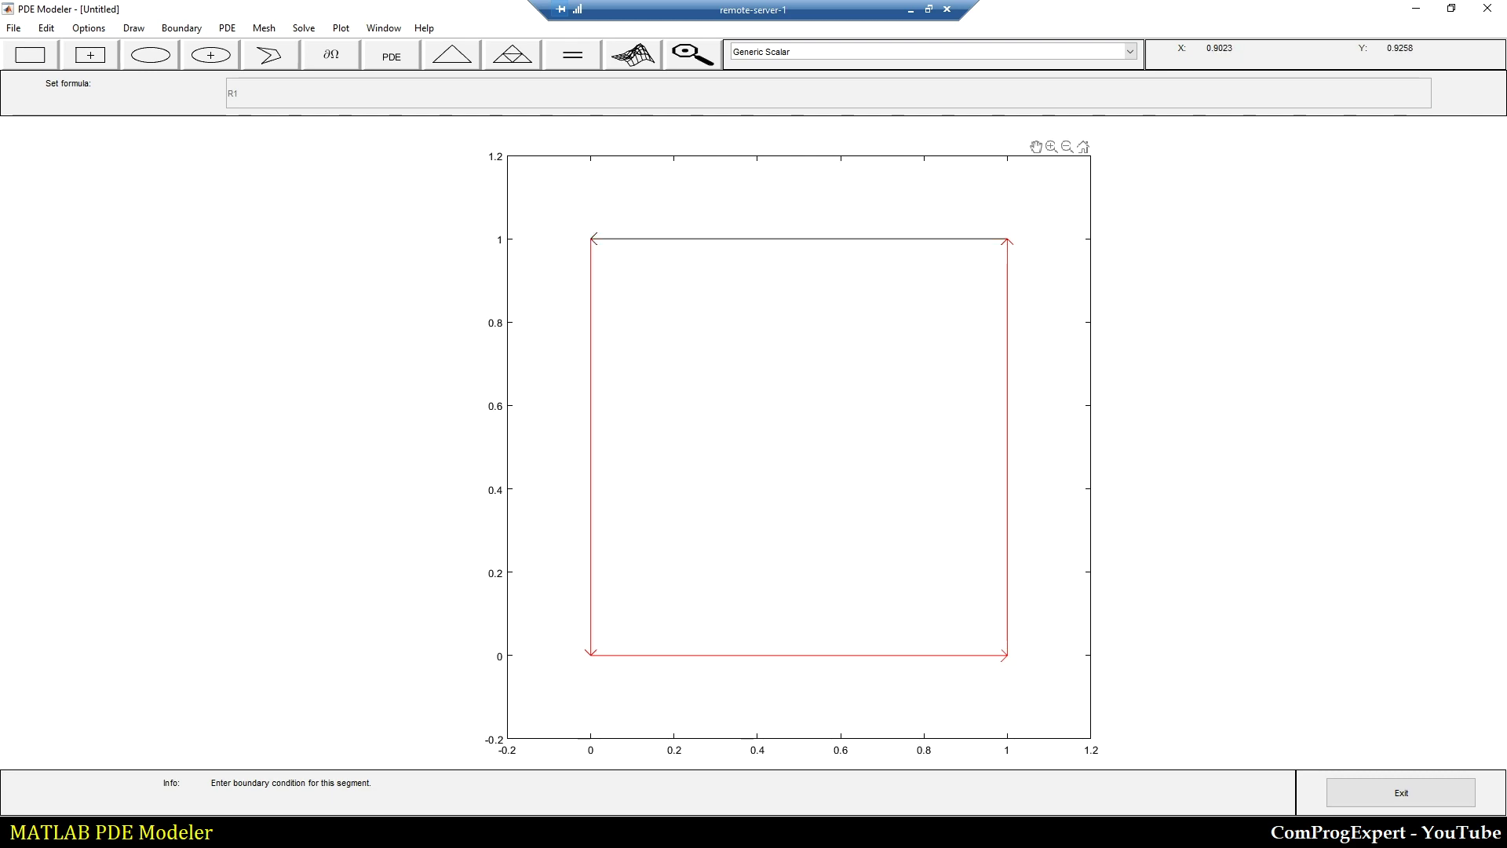
{"action": "double_click", "coordinate": [978, 240]}
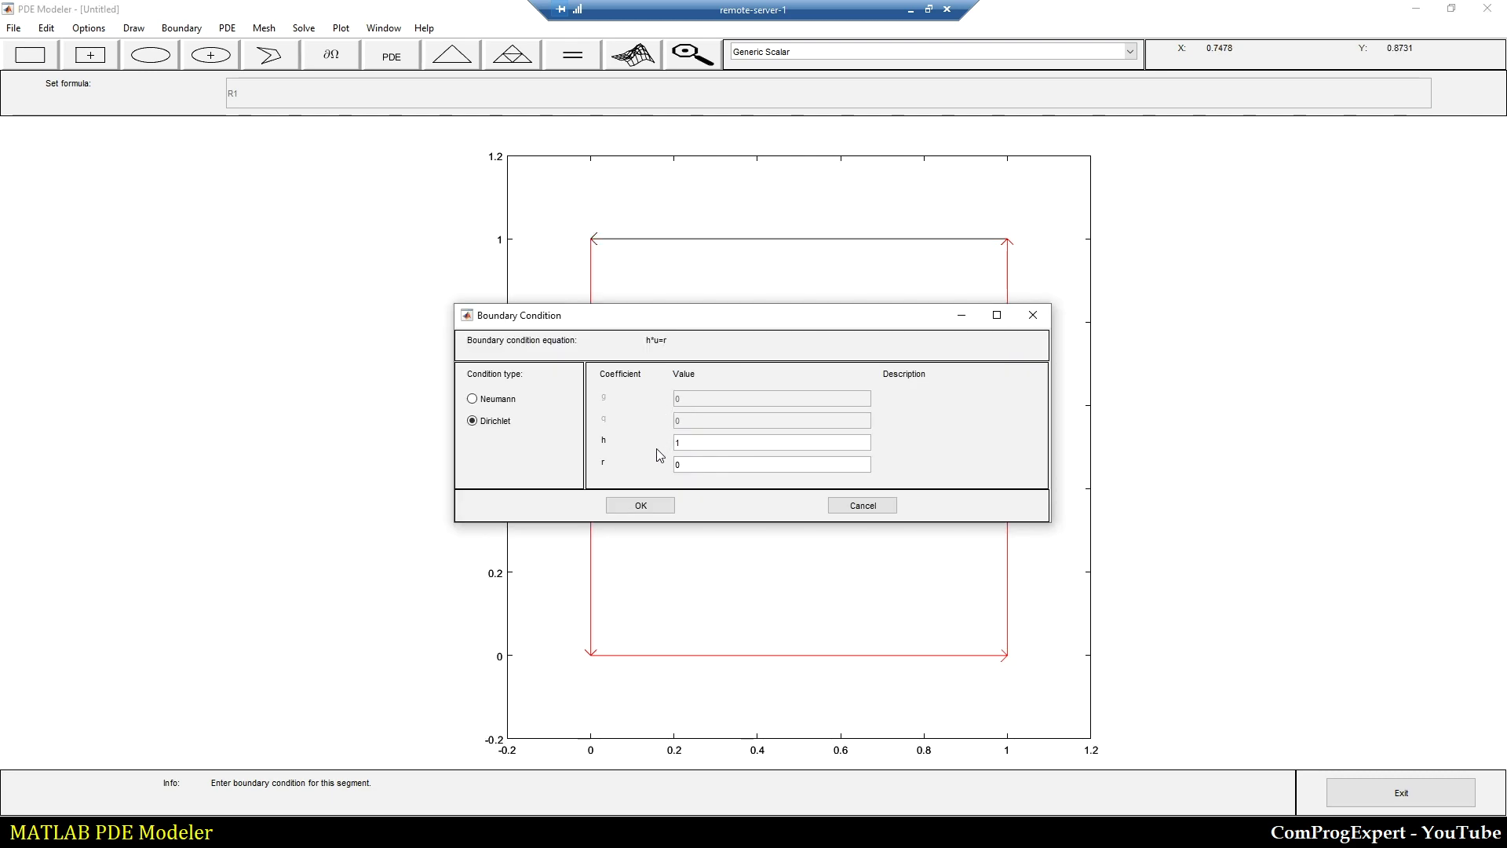
{"action": "left_click", "coordinate": [863, 504]}
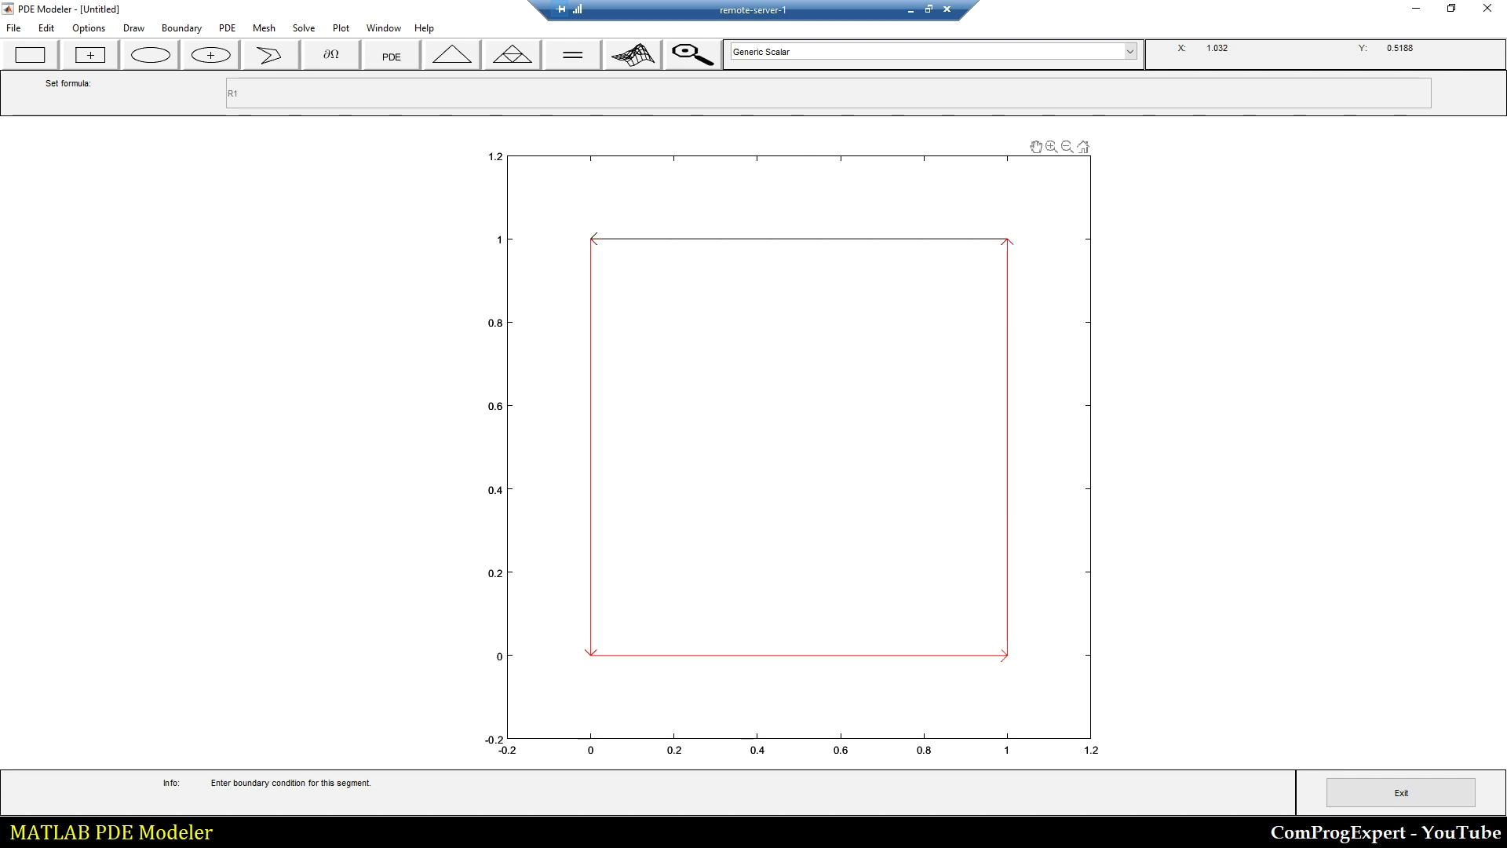
{"action": "double_click", "coordinate": [1010, 437]}
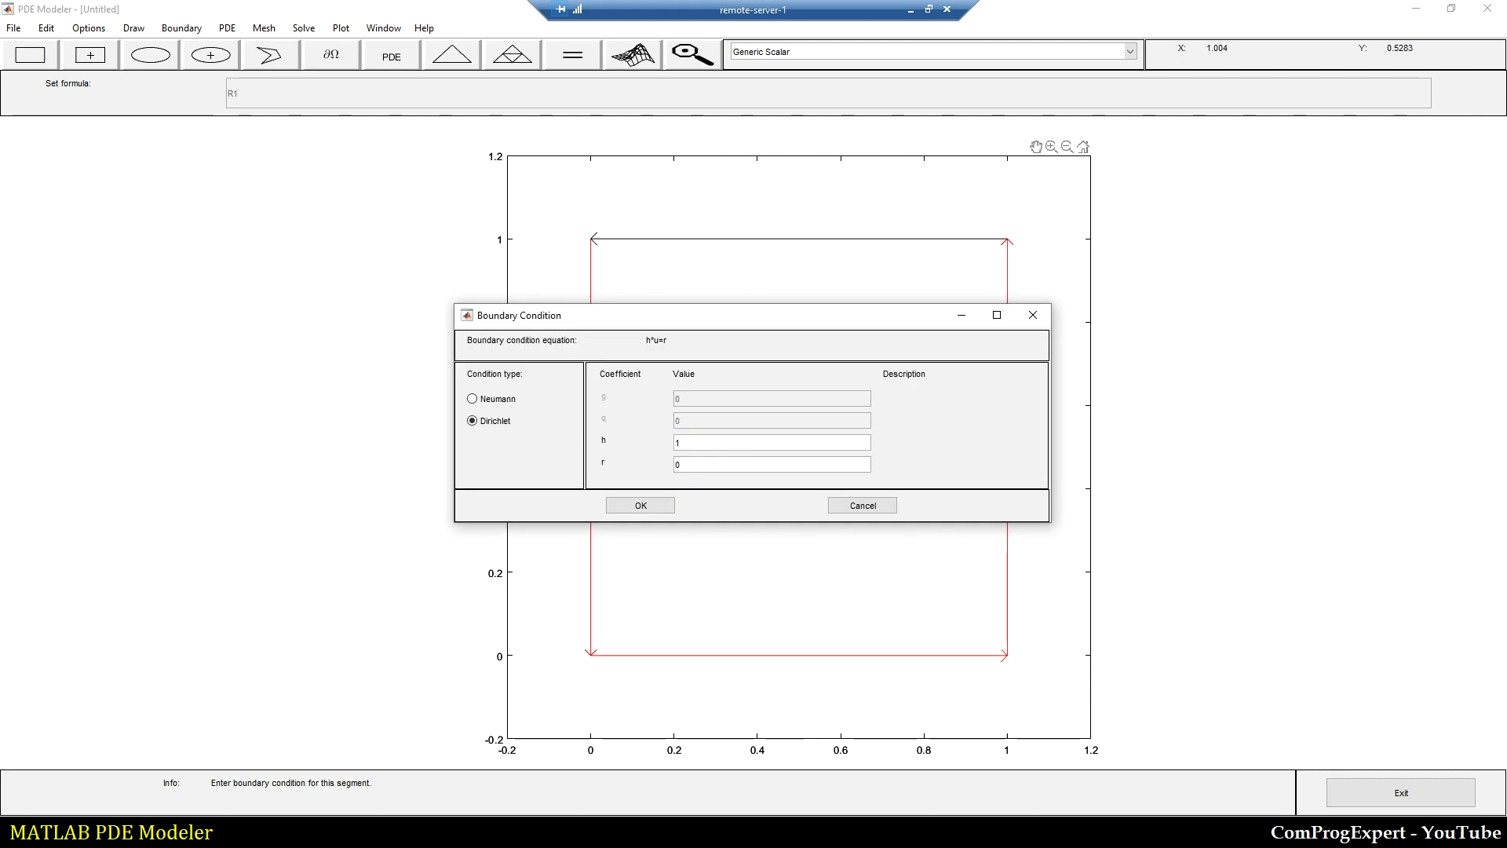
{"action": "left_click", "coordinate": [852, 507]}
{"action": "double_click", "coordinate": [850, 656]}
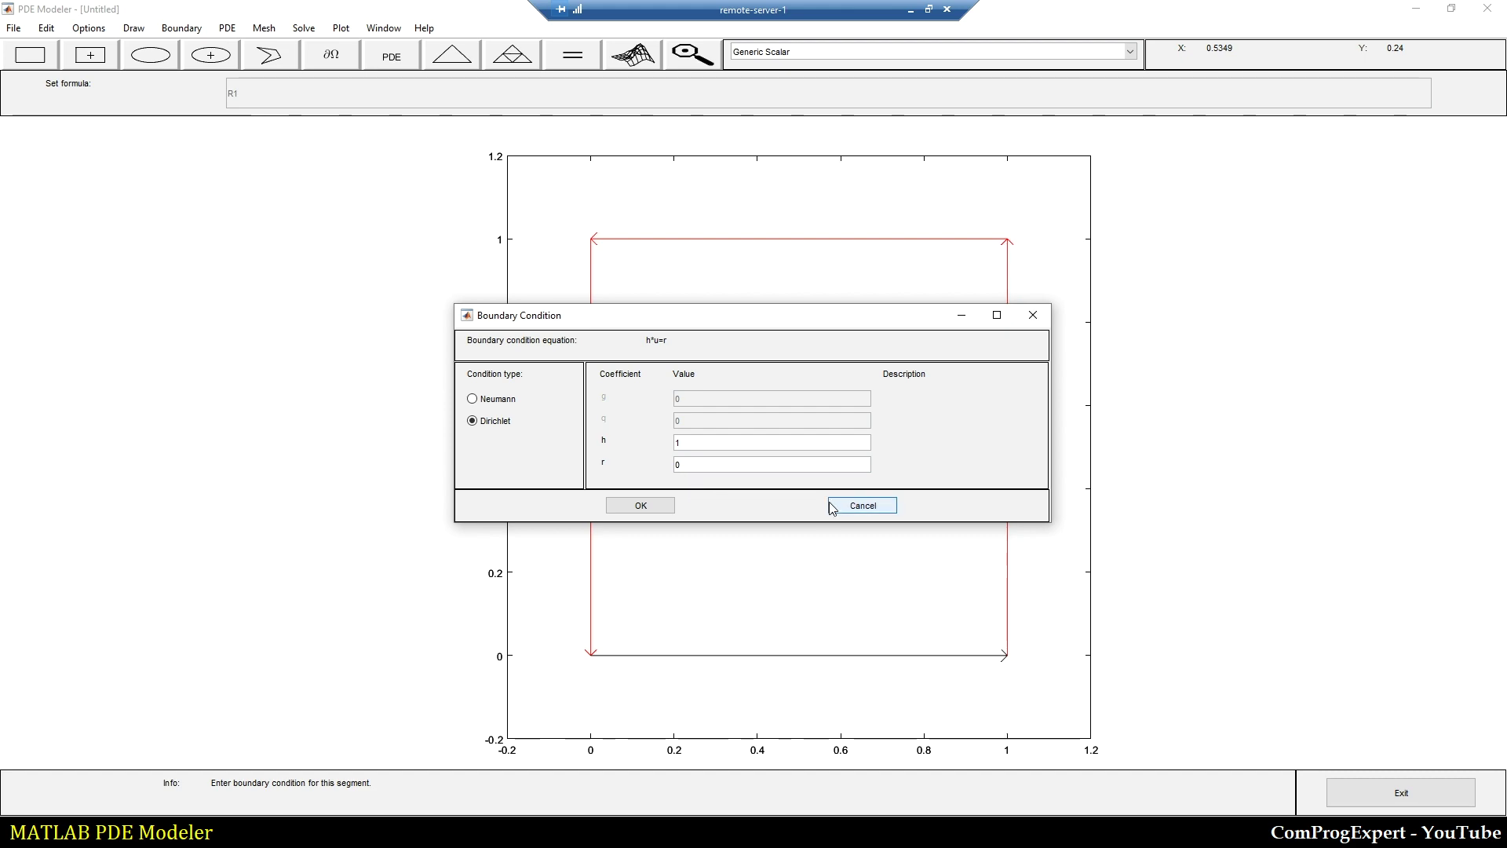
{"action": "left_click", "coordinate": [858, 506]}
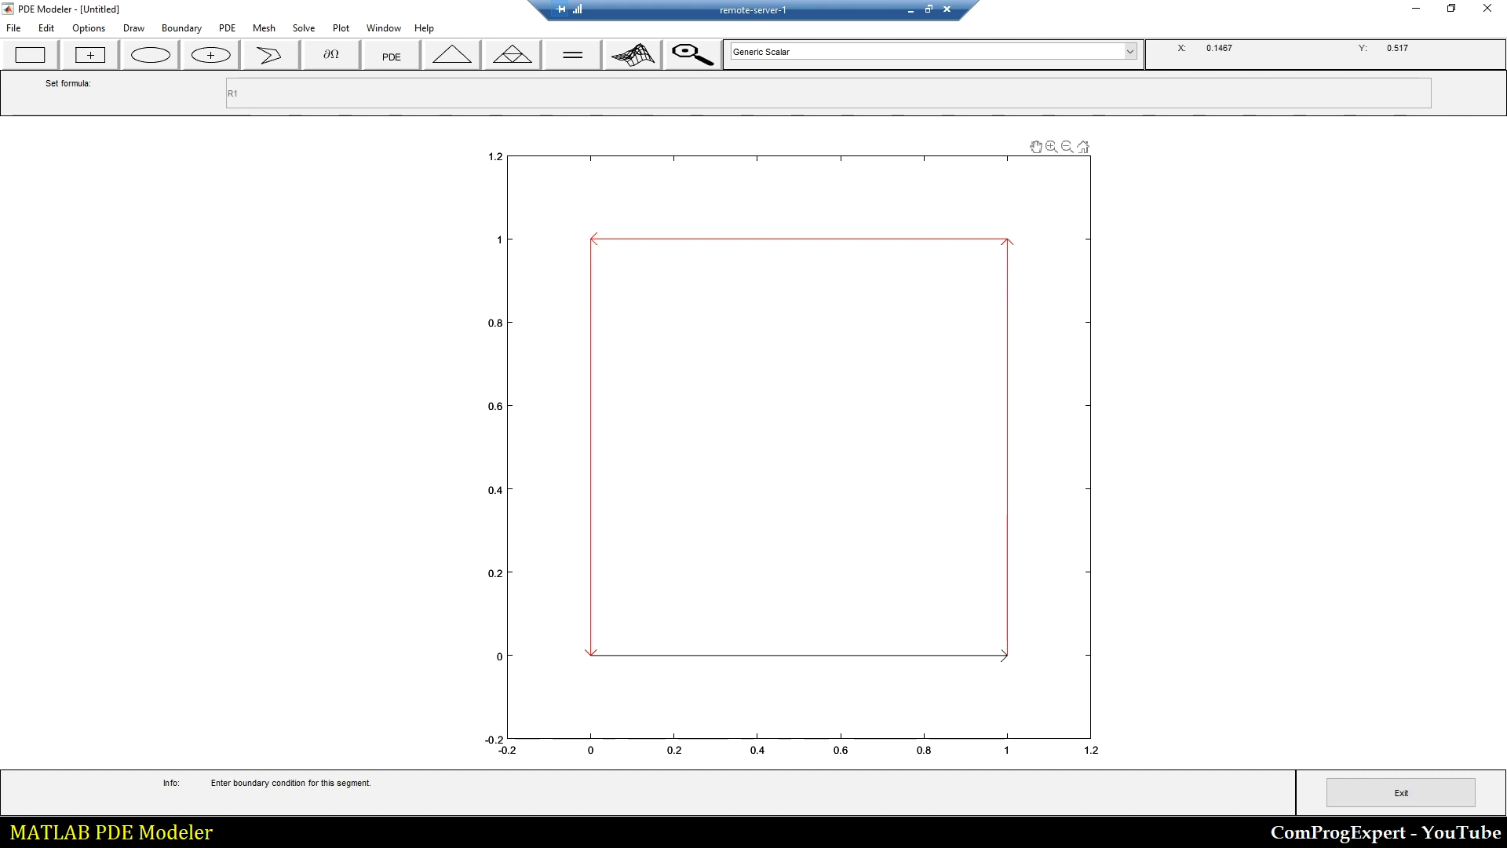
{"action": "left_click", "coordinate": [910, 12]}
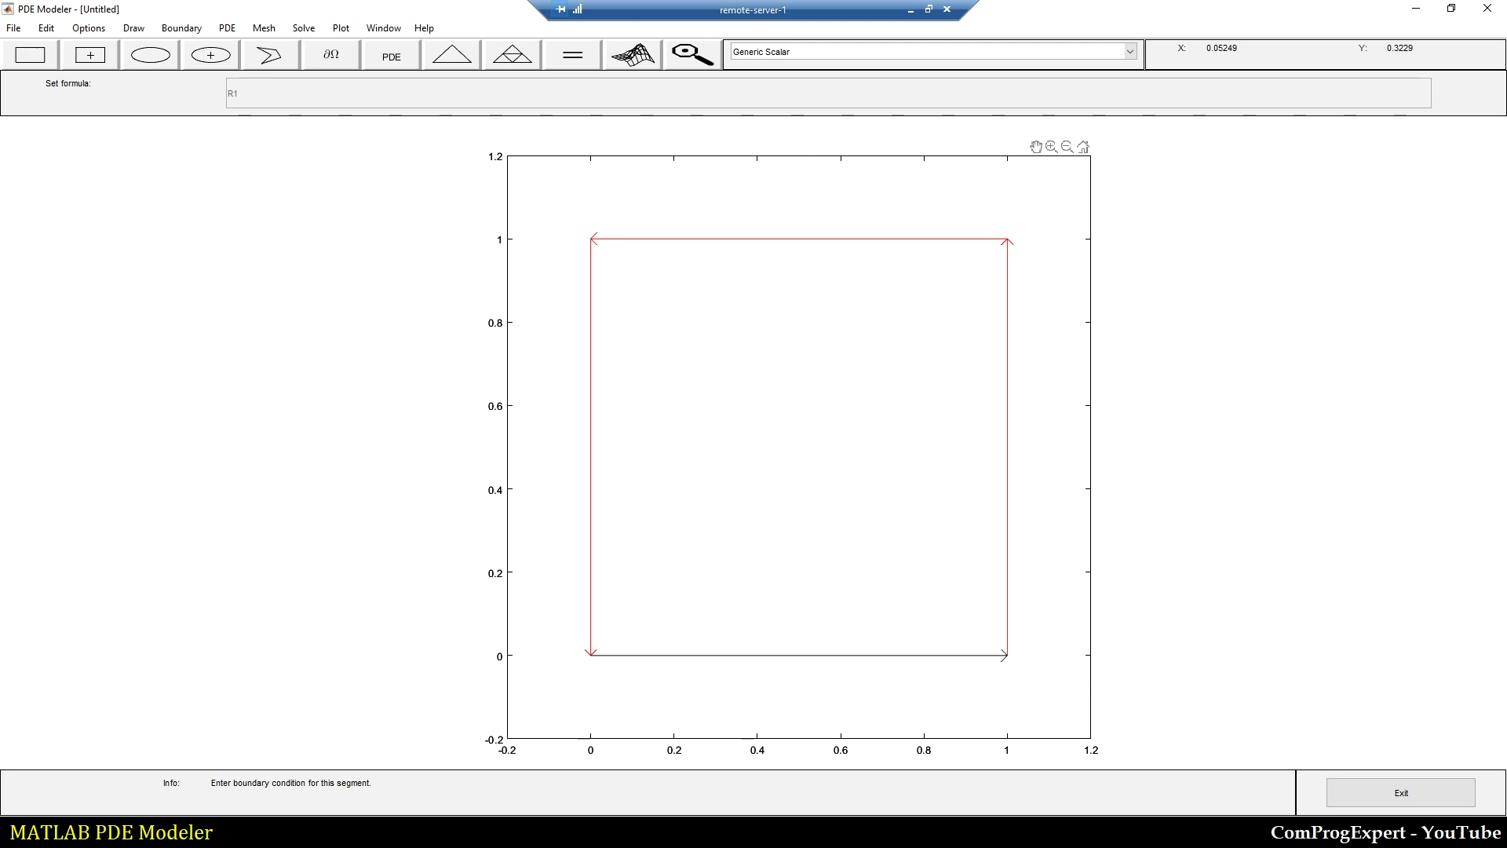
Generate a triangular mesh for the square domain and refine it once
{"action": "left_click", "coordinate": [263, 27]}
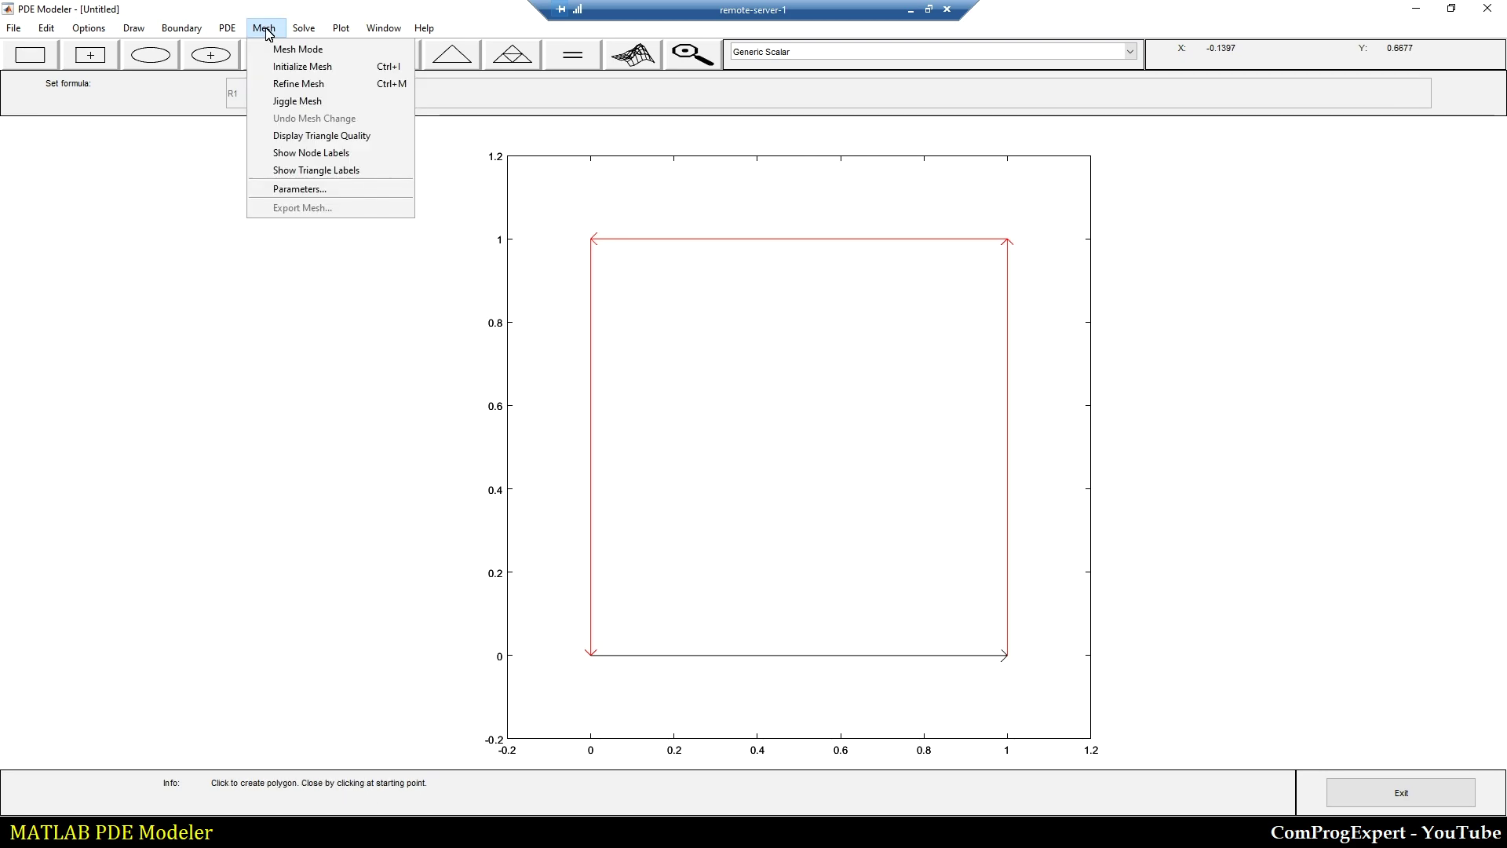
{"action": "left_click", "coordinate": [369, 49]}
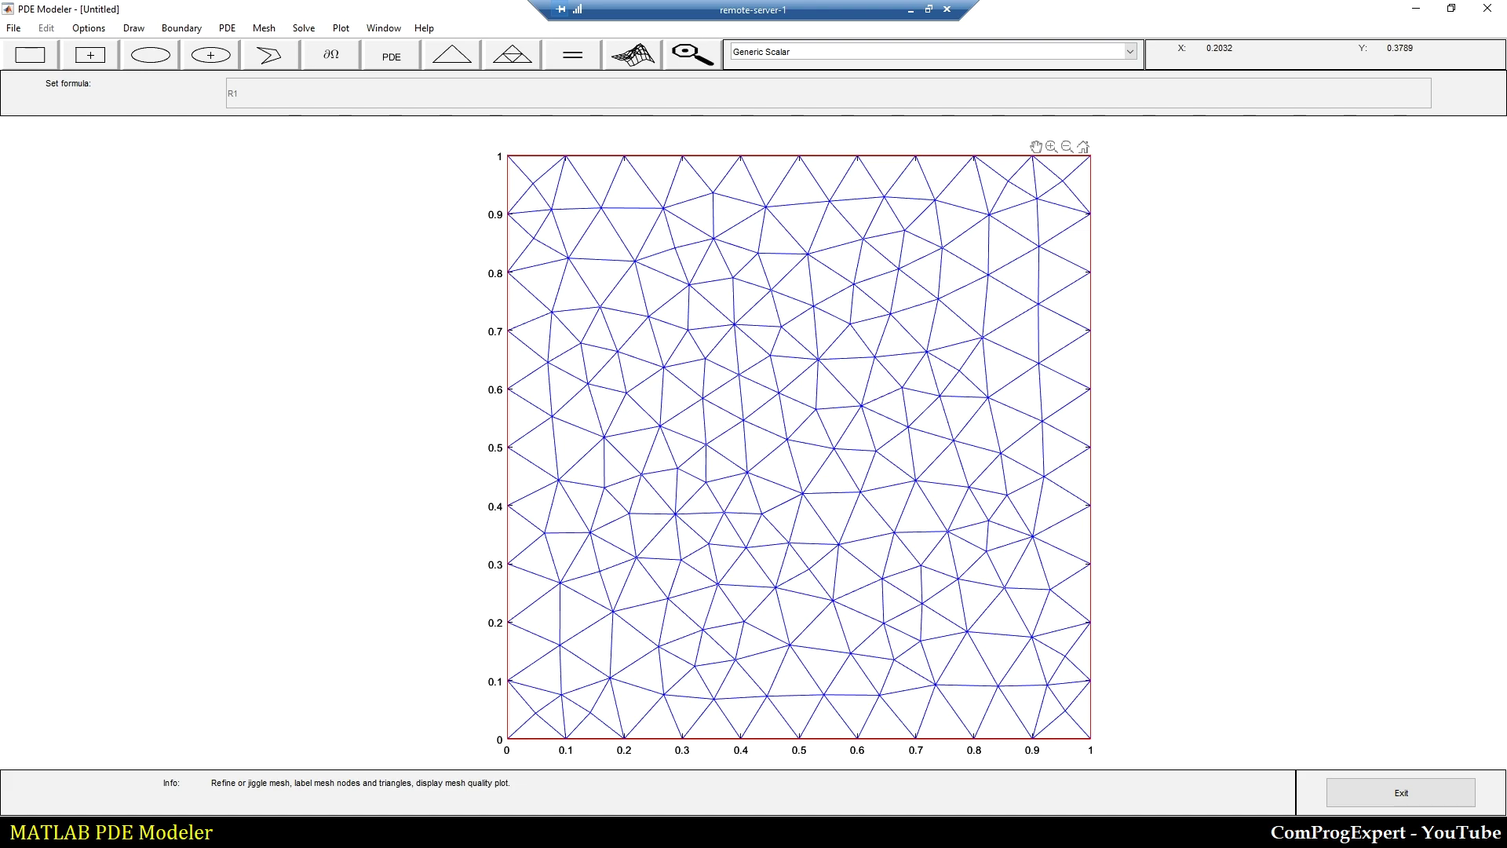
{"action": "left_click", "coordinate": [514, 62]}
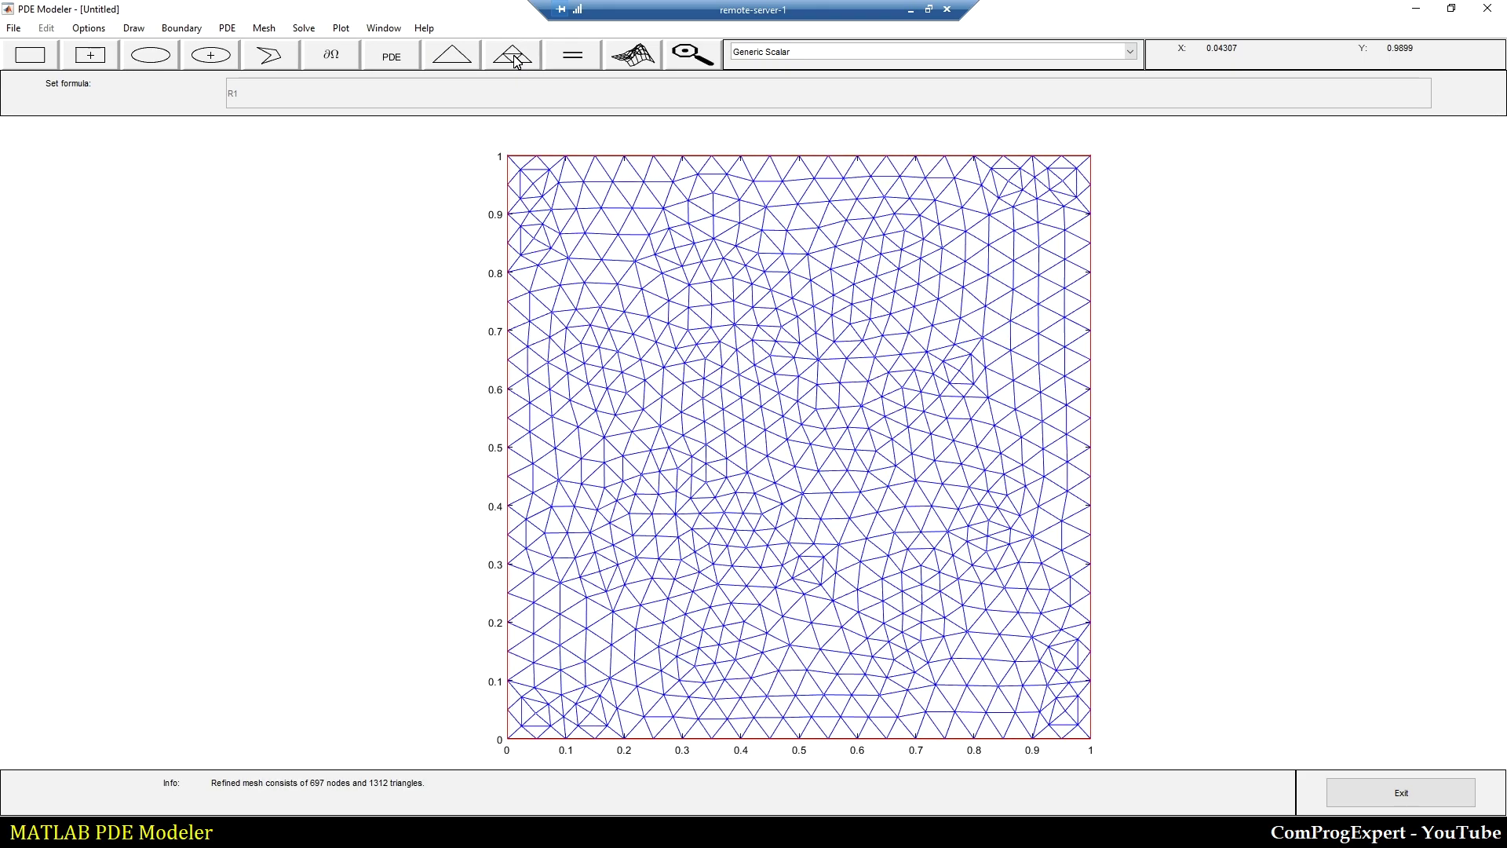
Try a second mesh refinement, and go back to a newly initialized mesh with a single refinement
{"action": "left_click", "coordinate": [517, 62]}
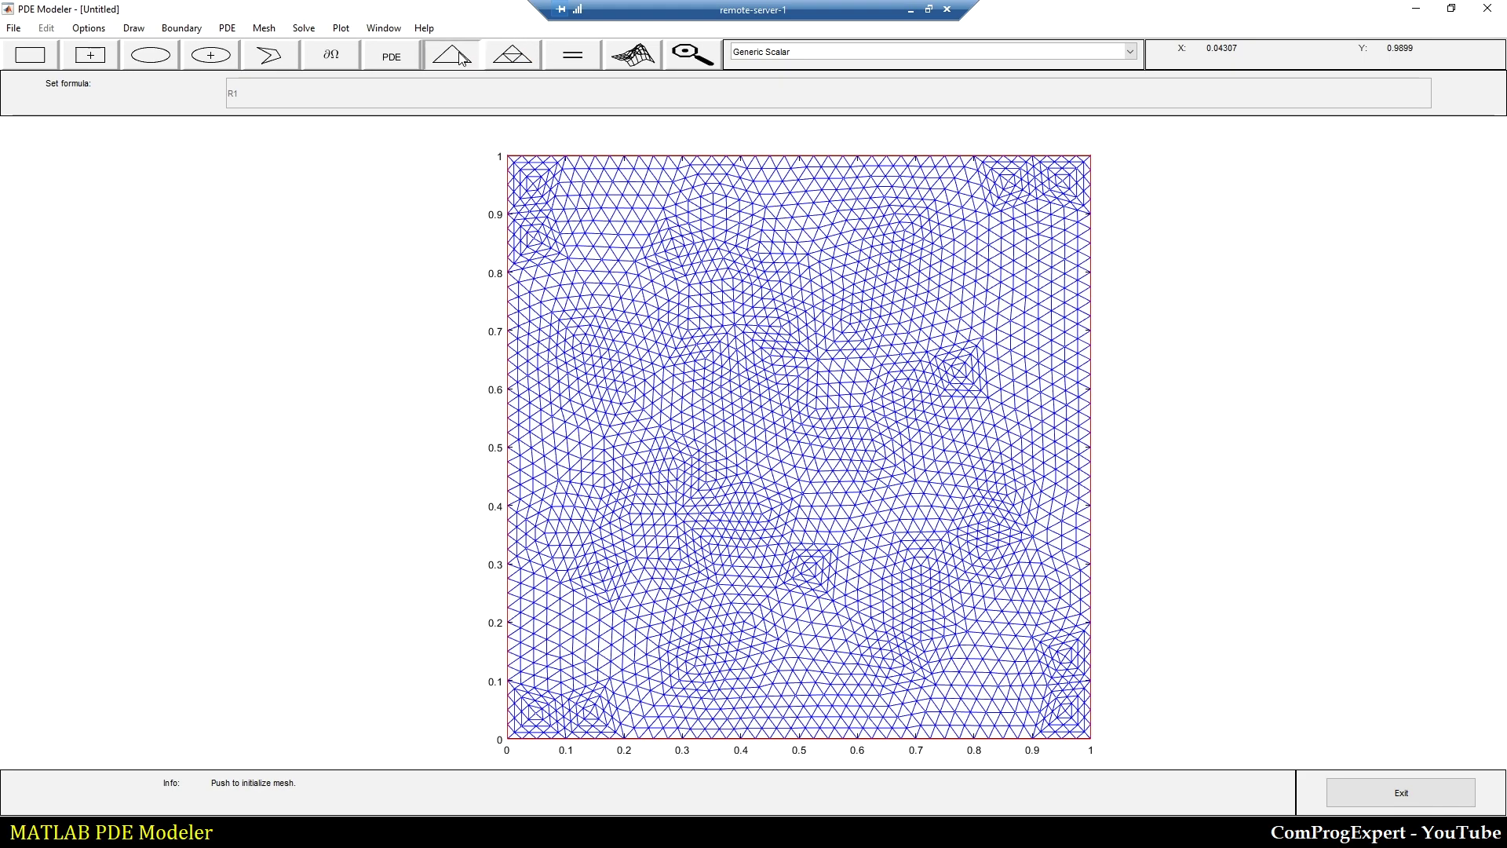
{"action": "left_click", "coordinate": [461, 57]}
{"action": "left_click", "coordinate": [515, 63]}
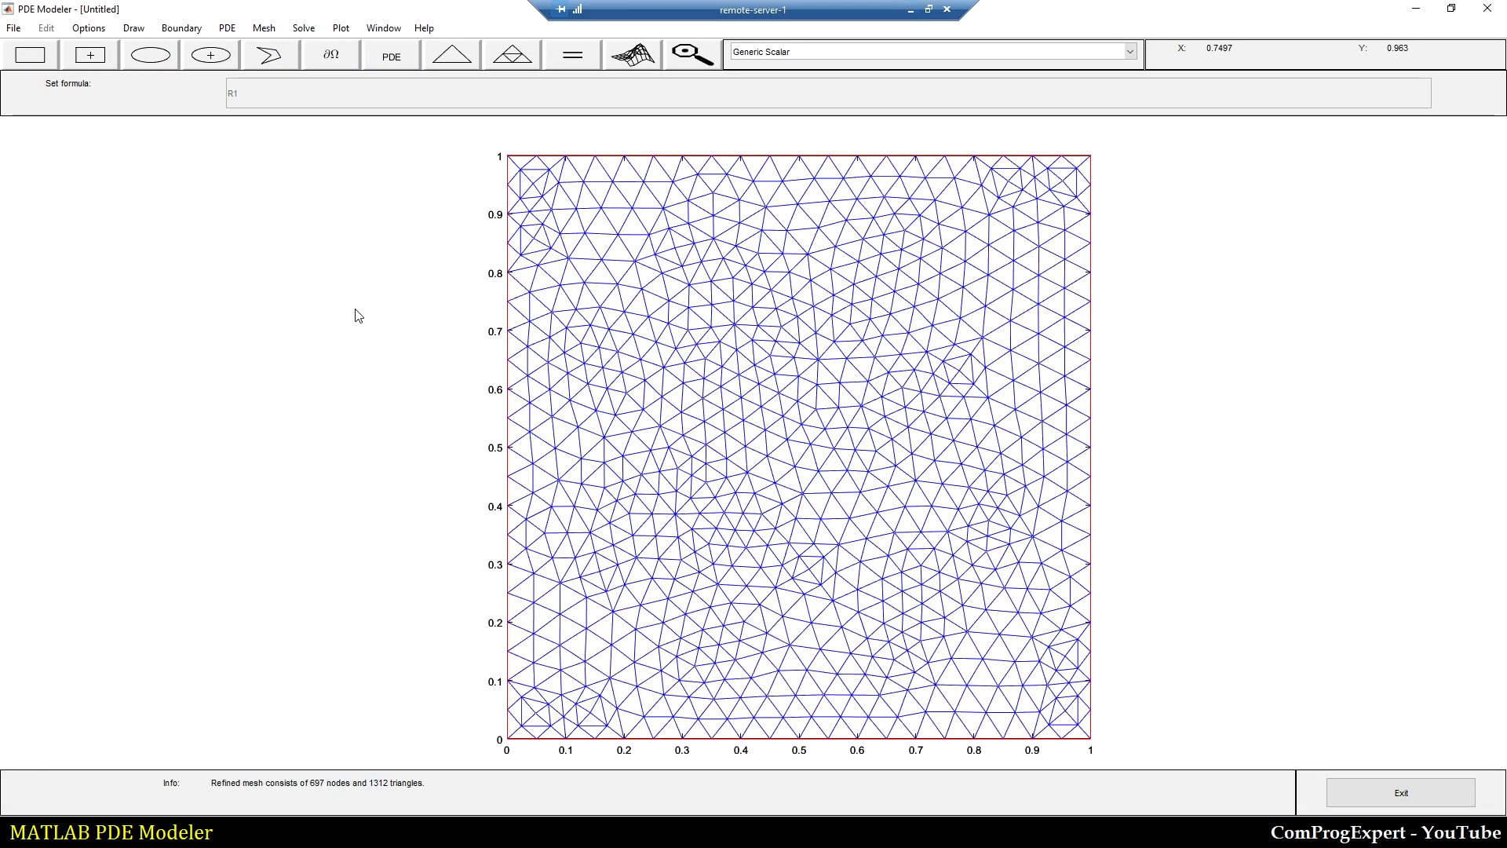
View the solve parameters for the adaptive mode and nonlinear solver and close them unchanged
{"action": "left_click", "coordinate": [303, 30]}
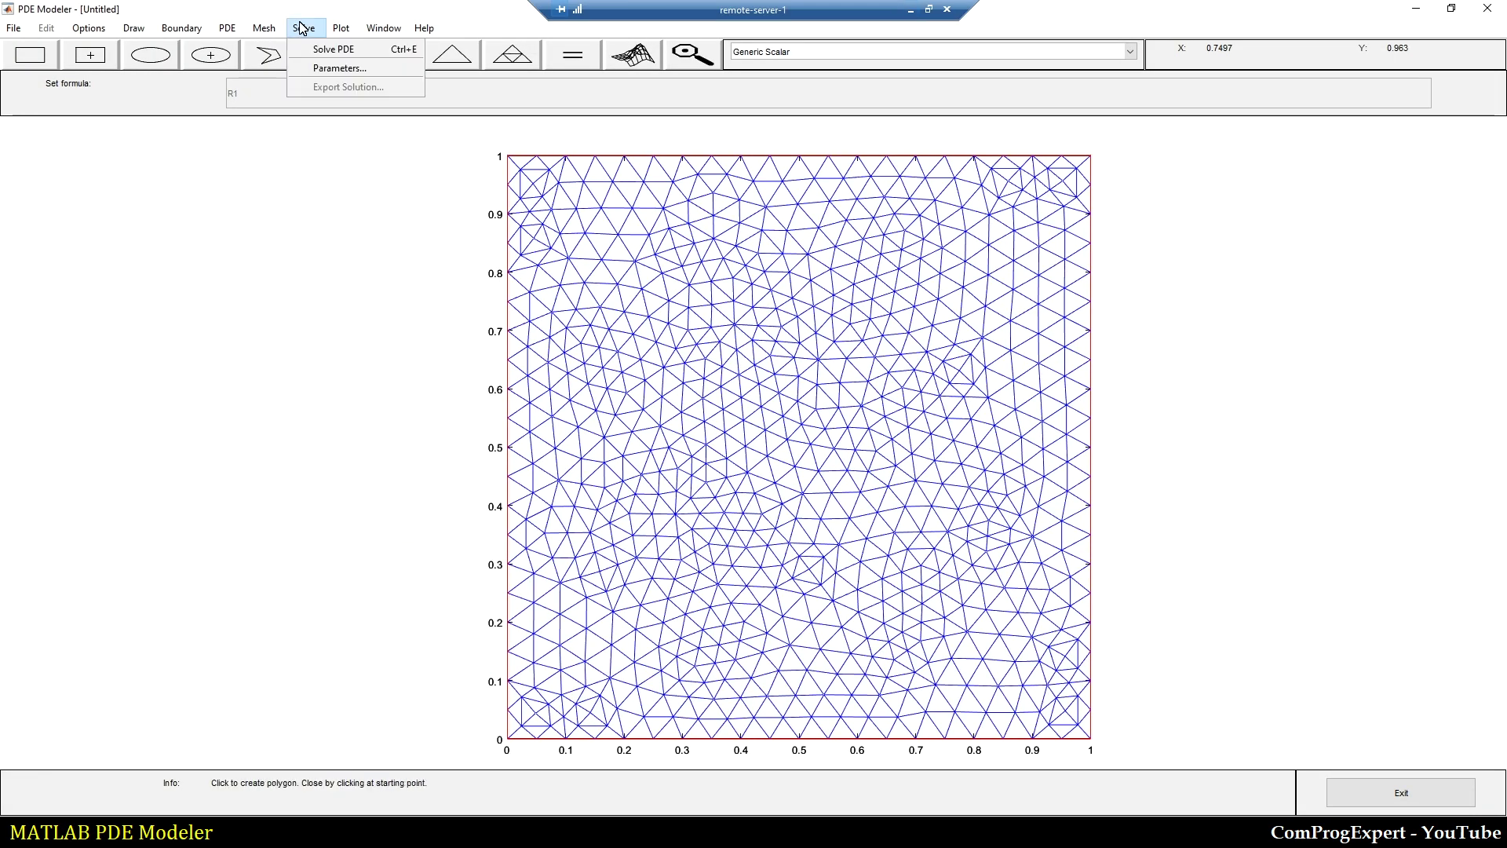
{"action": "left_click", "coordinate": [340, 69]}
{"action": "mouse_move", "coordinate": [694, 229]}
{"action": "left_mouse_down"}
{"action": "mouse_move", "coordinate": [675, 229]}
{"action": "mouse_move", "coordinate": [784, 225]}
{"action": "mouse_move", "coordinate": [713, 229]}
{"action": "left_mouse_up"}
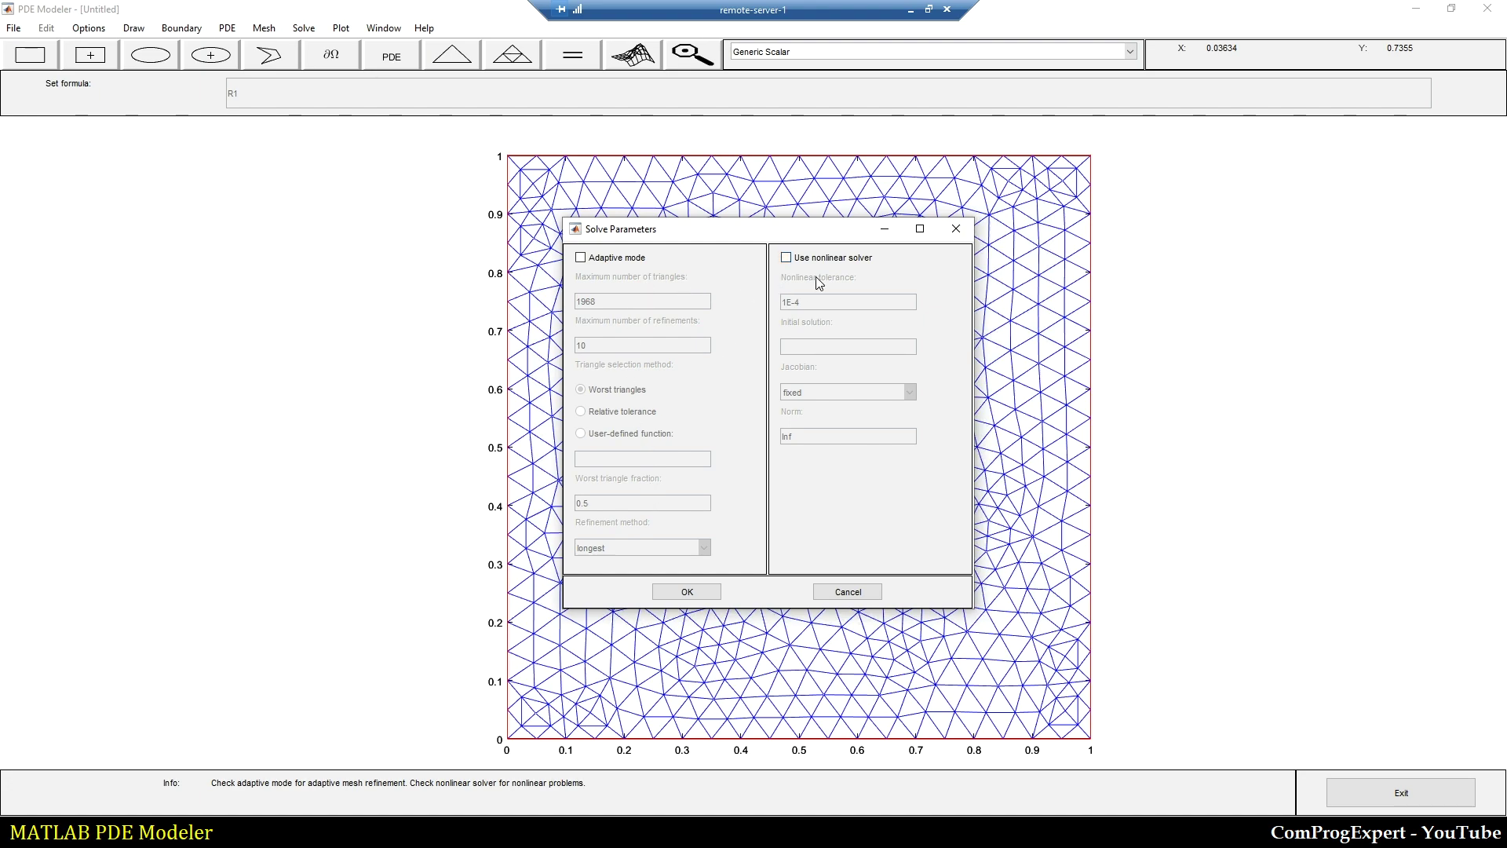
{"action": "left_click", "coordinate": [963, 229]}
Solve the PDE on the refined mesh and plot the solution
{"action": "left_click", "coordinate": [304, 28]}
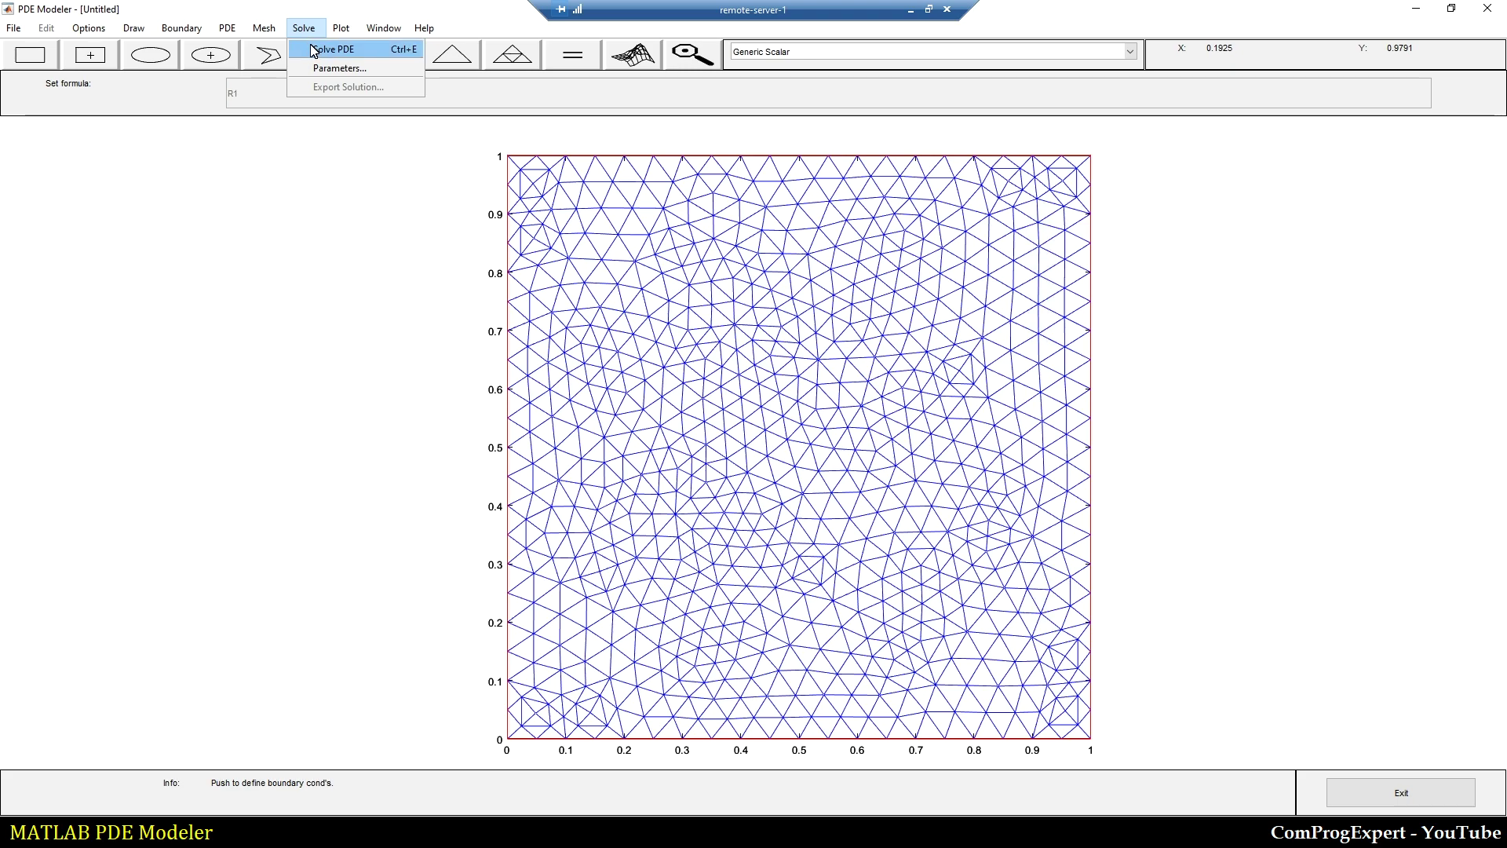
{"action": "left_click", "coordinate": [336, 49]}
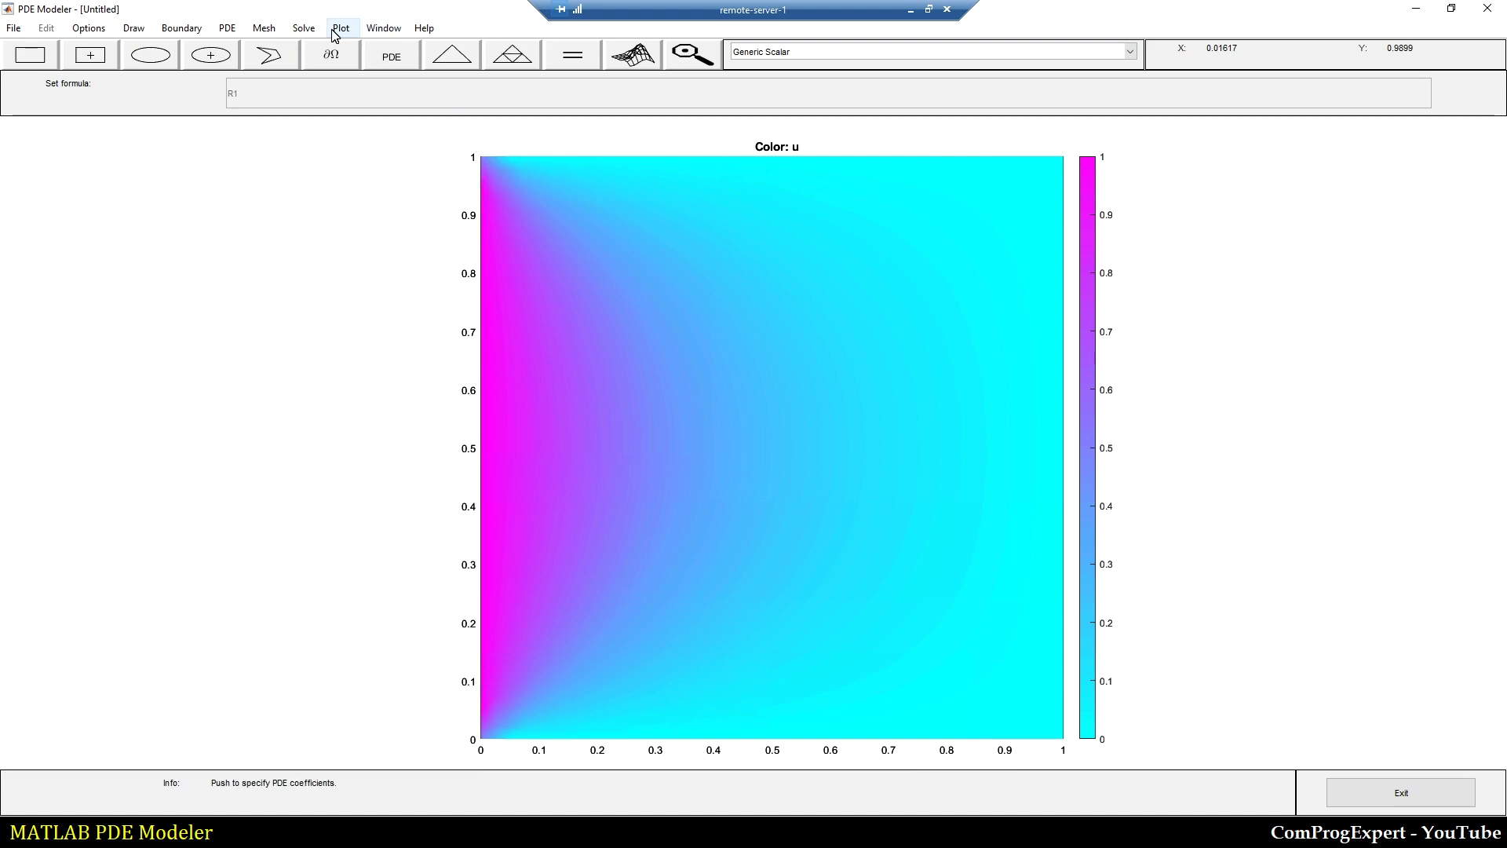
{"action": "left_click", "coordinate": [340, 28]}
{"action": "left_click", "coordinate": [371, 49]}
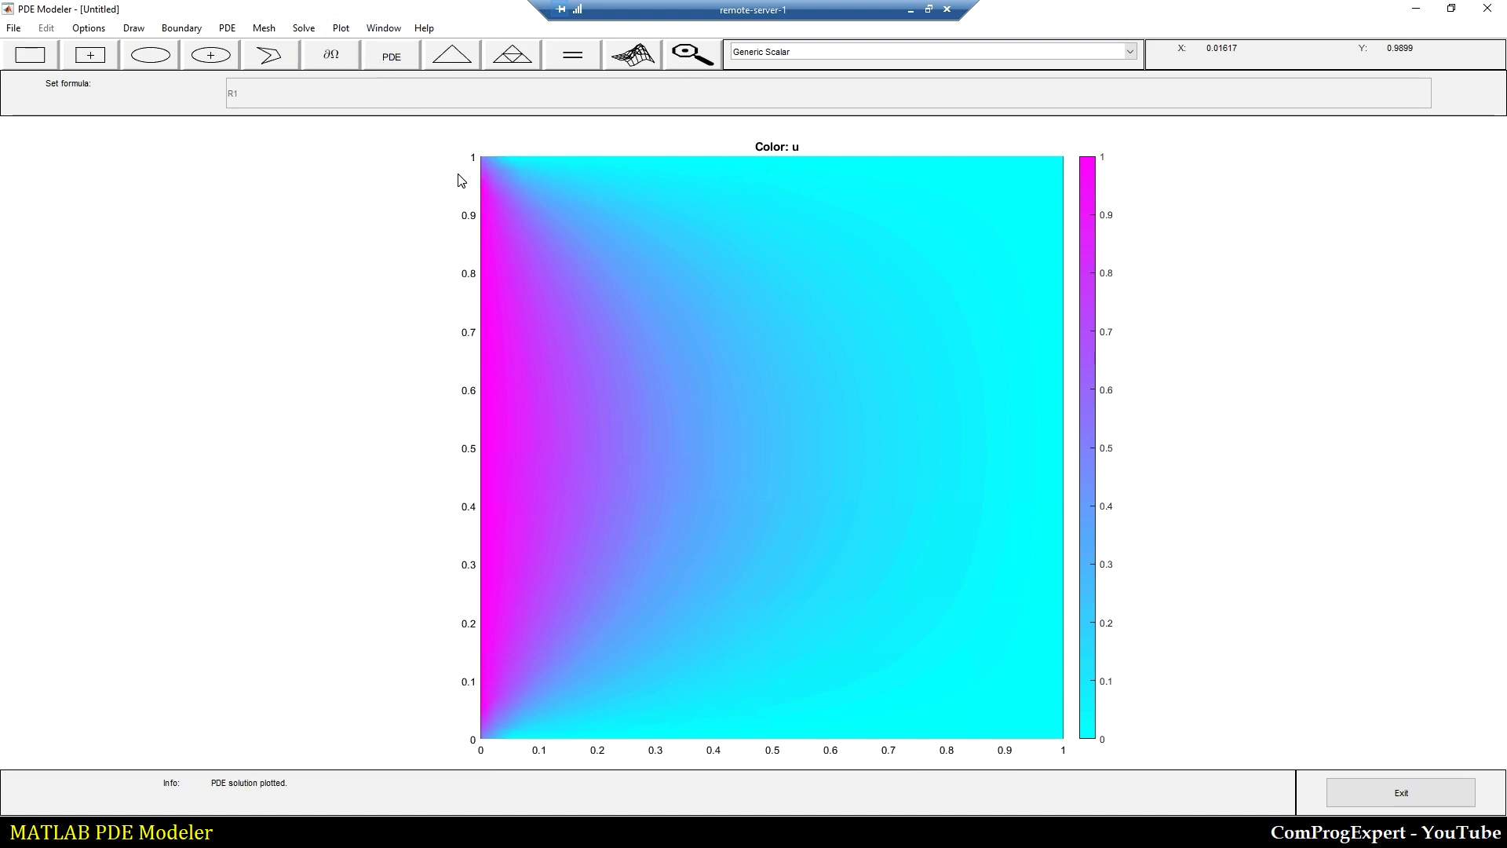
Plot the solution with the mesh shown and the jet colormap
{"action": "left_click", "coordinate": [341, 29]}
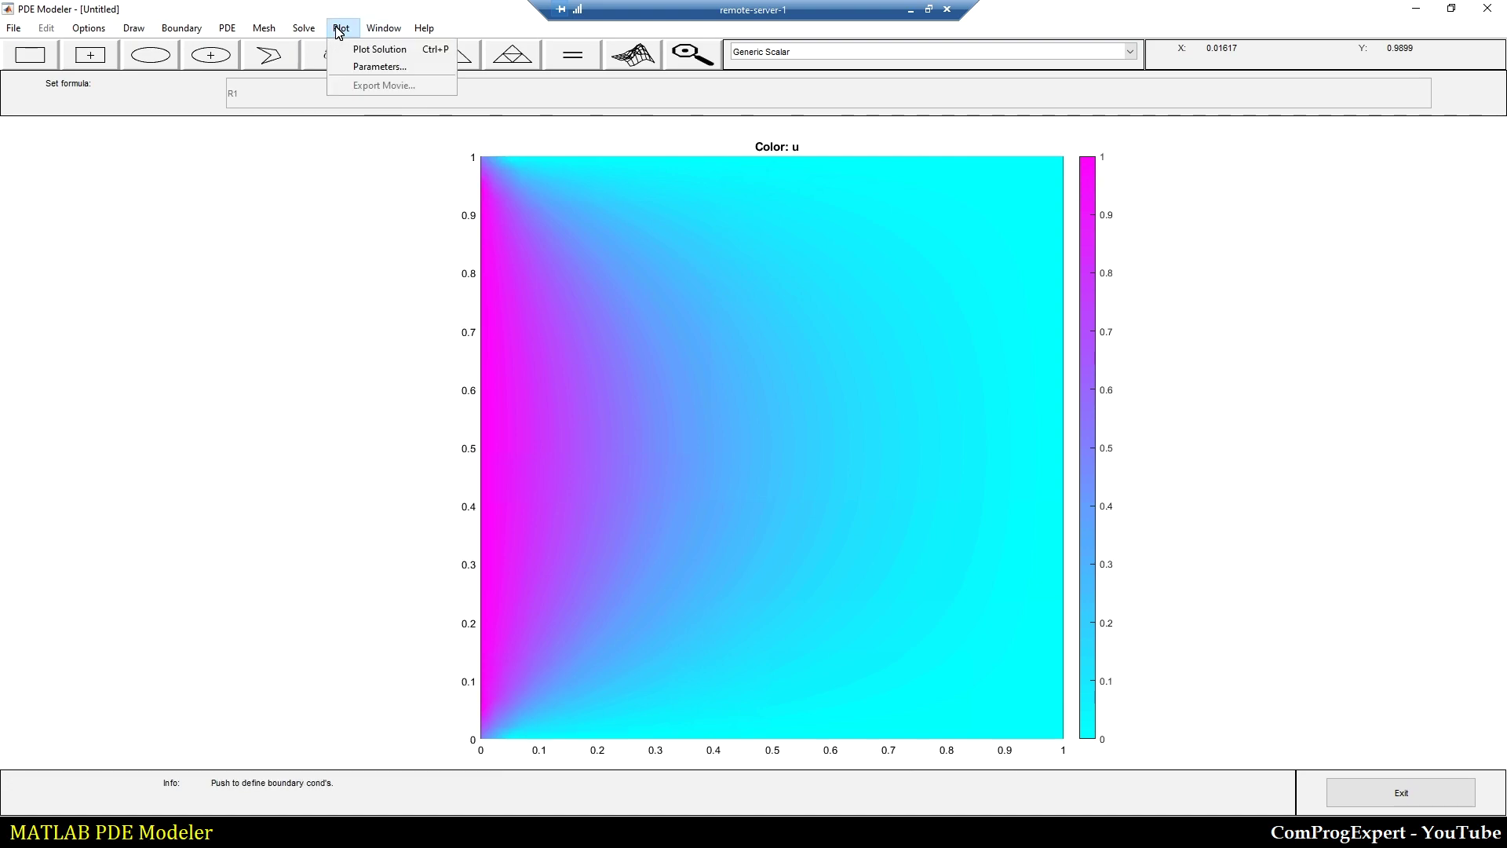
{"action": "left_click", "coordinate": [375, 67]}
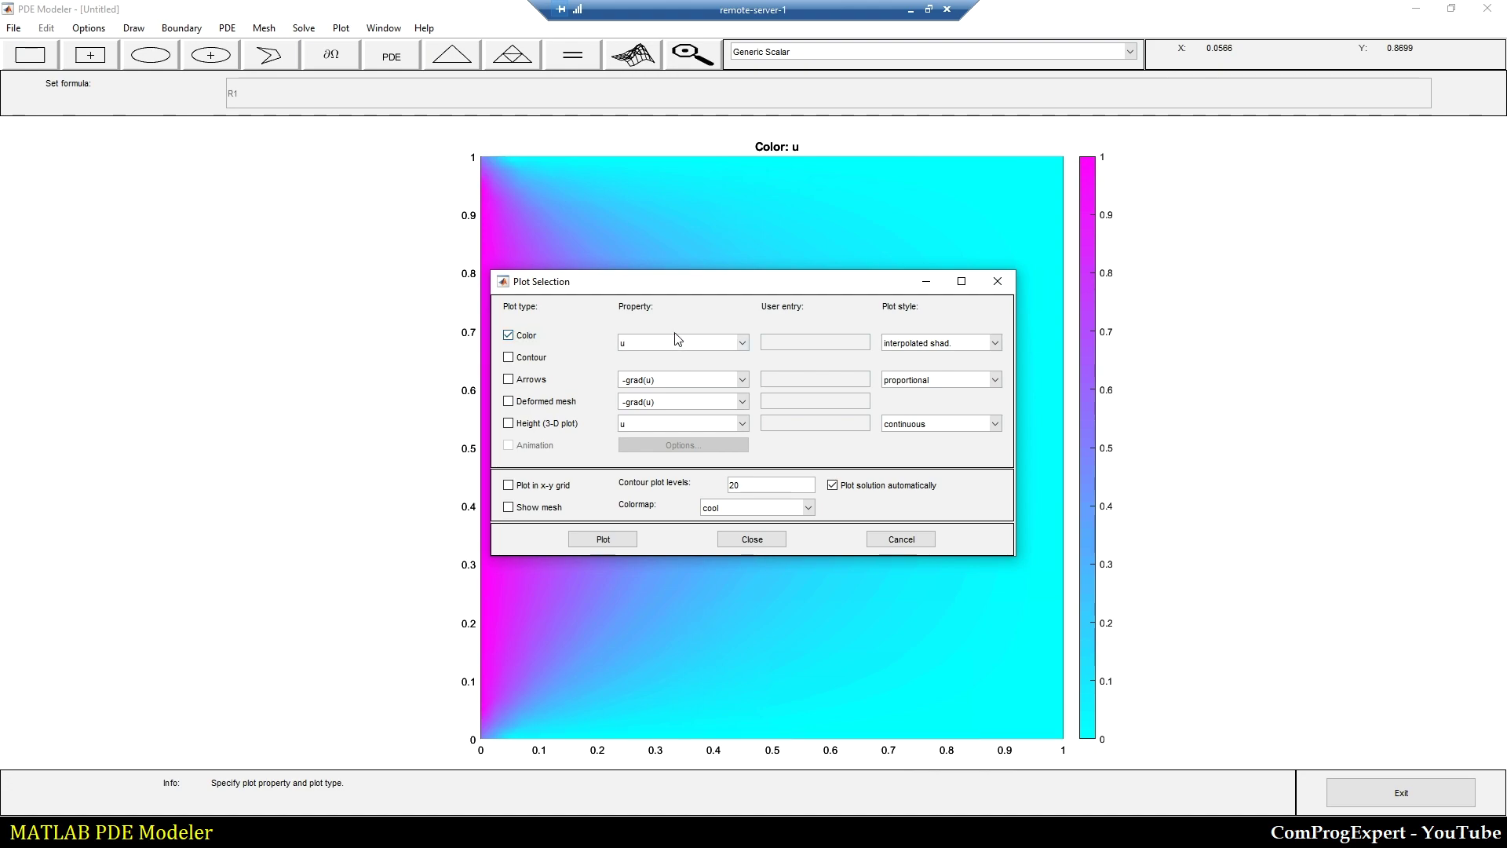
{"action": "left_click_drag", "start_coordinate": [679, 287], "coordinate": [510, 240]}
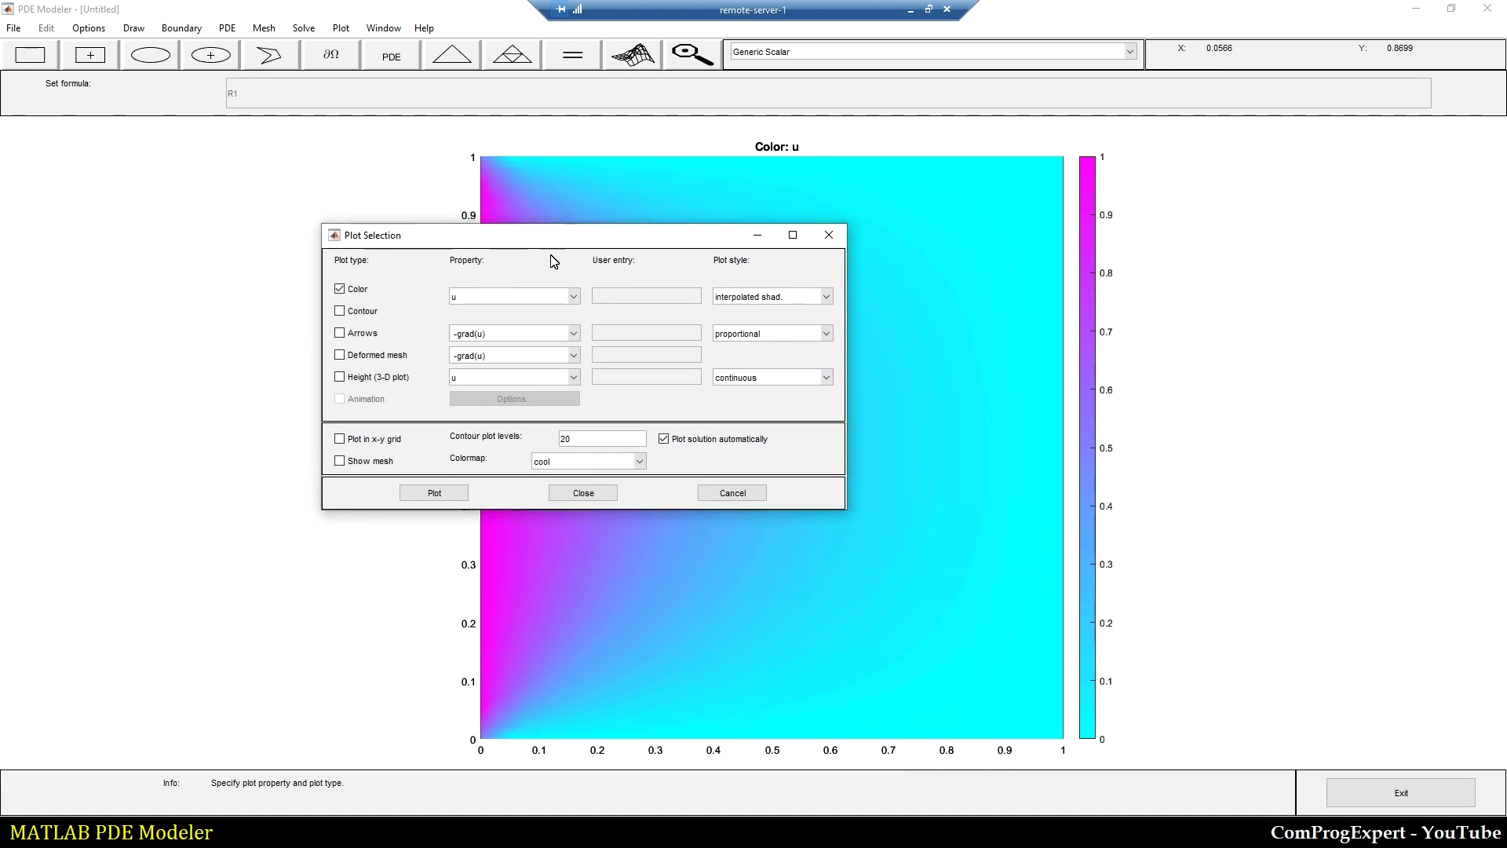
{"action": "left_click_drag", "start_coordinate": [553, 261], "coordinate": [562, 205]}
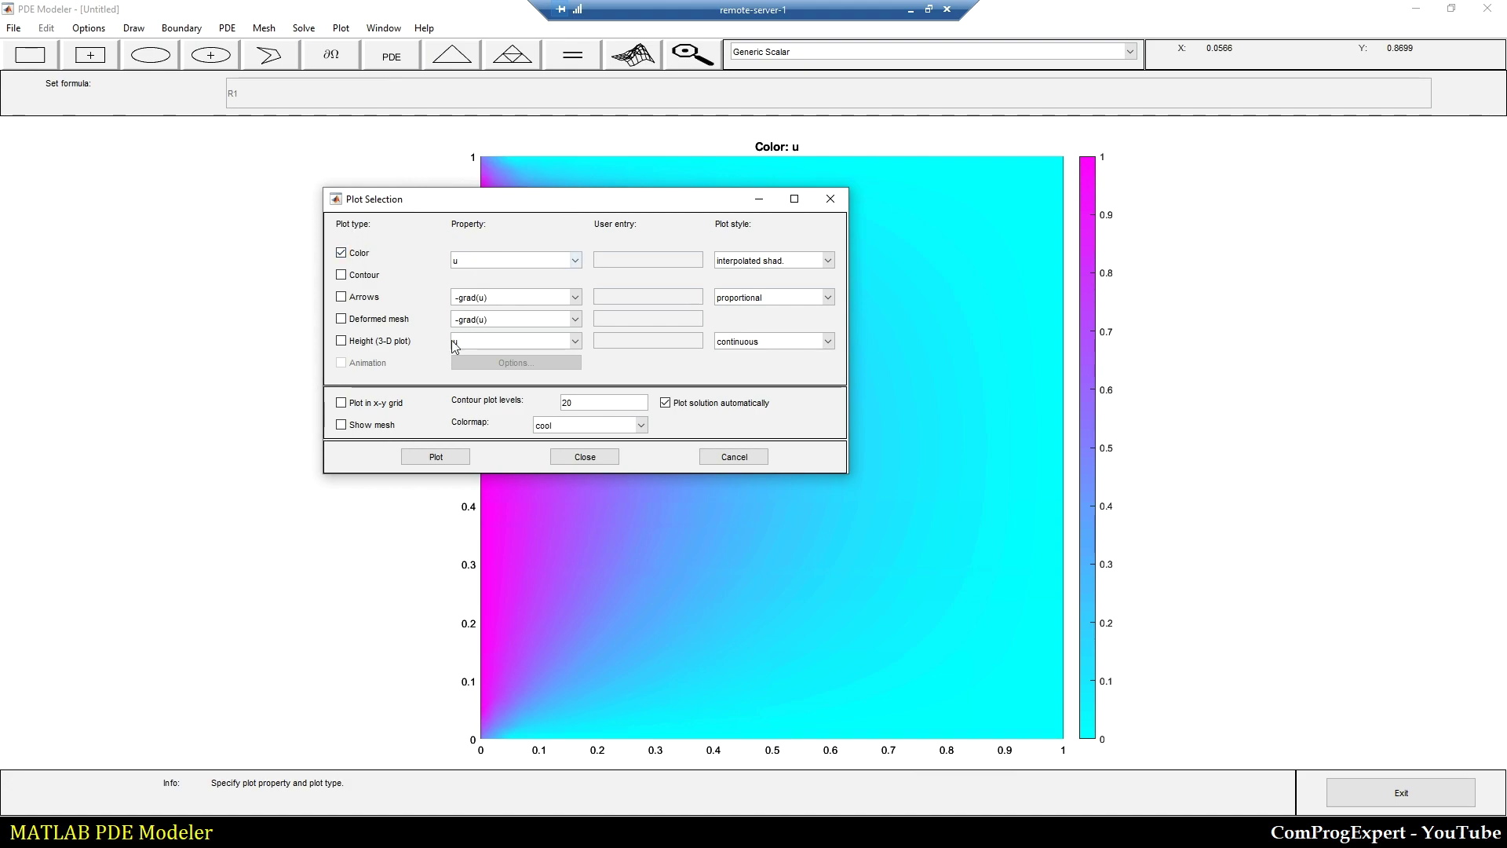
{"action": "left_click", "coordinate": [360, 430]}
{"action": "left_click", "coordinate": [596, 424]}
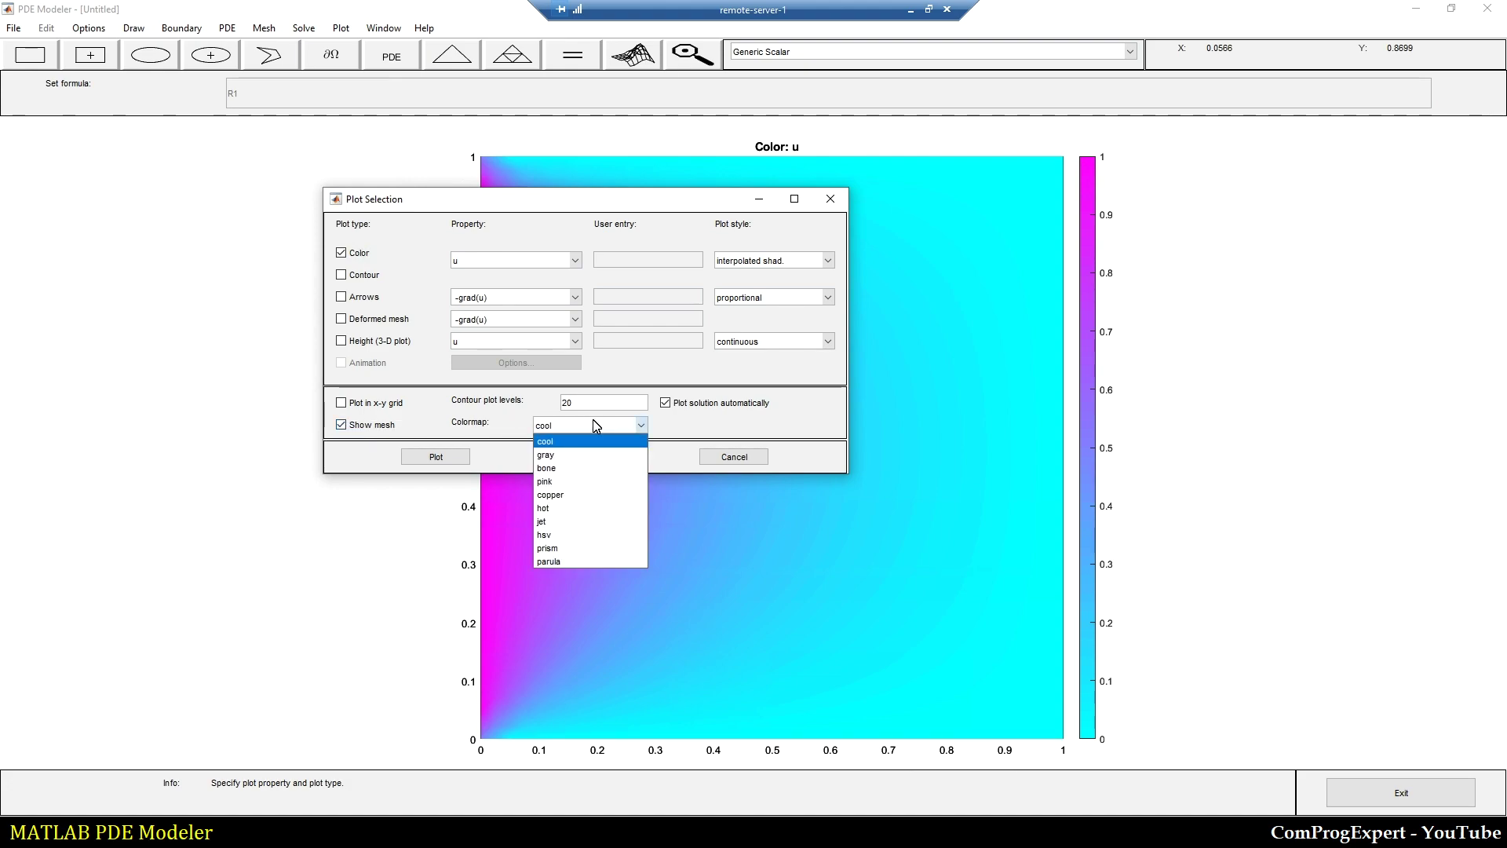
{"action": "left_click", "coordinate": [597, 522]}
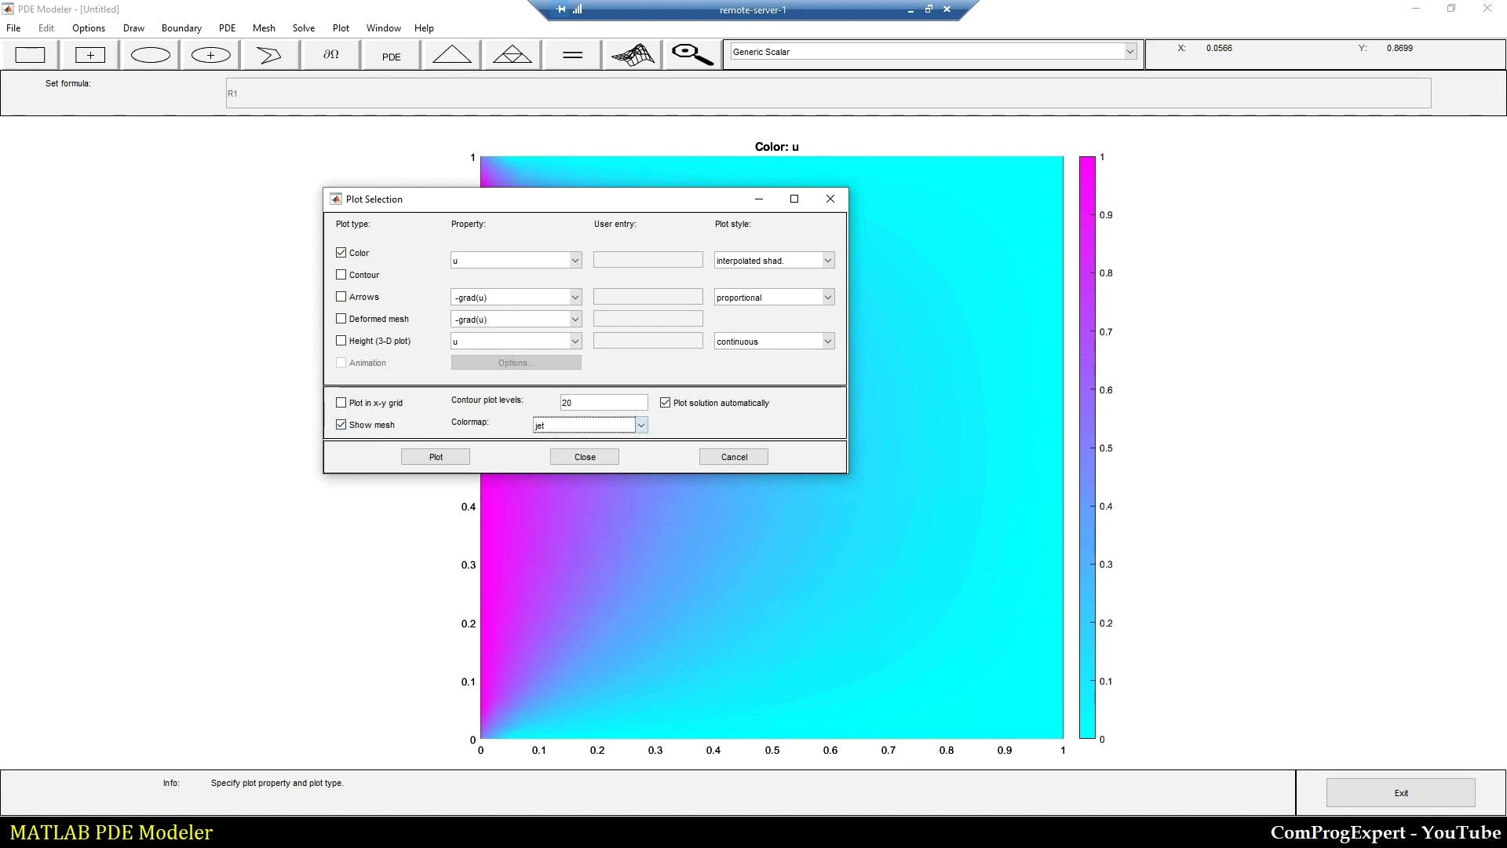
{"action": "left_click", "coordinate": [440, 461]}
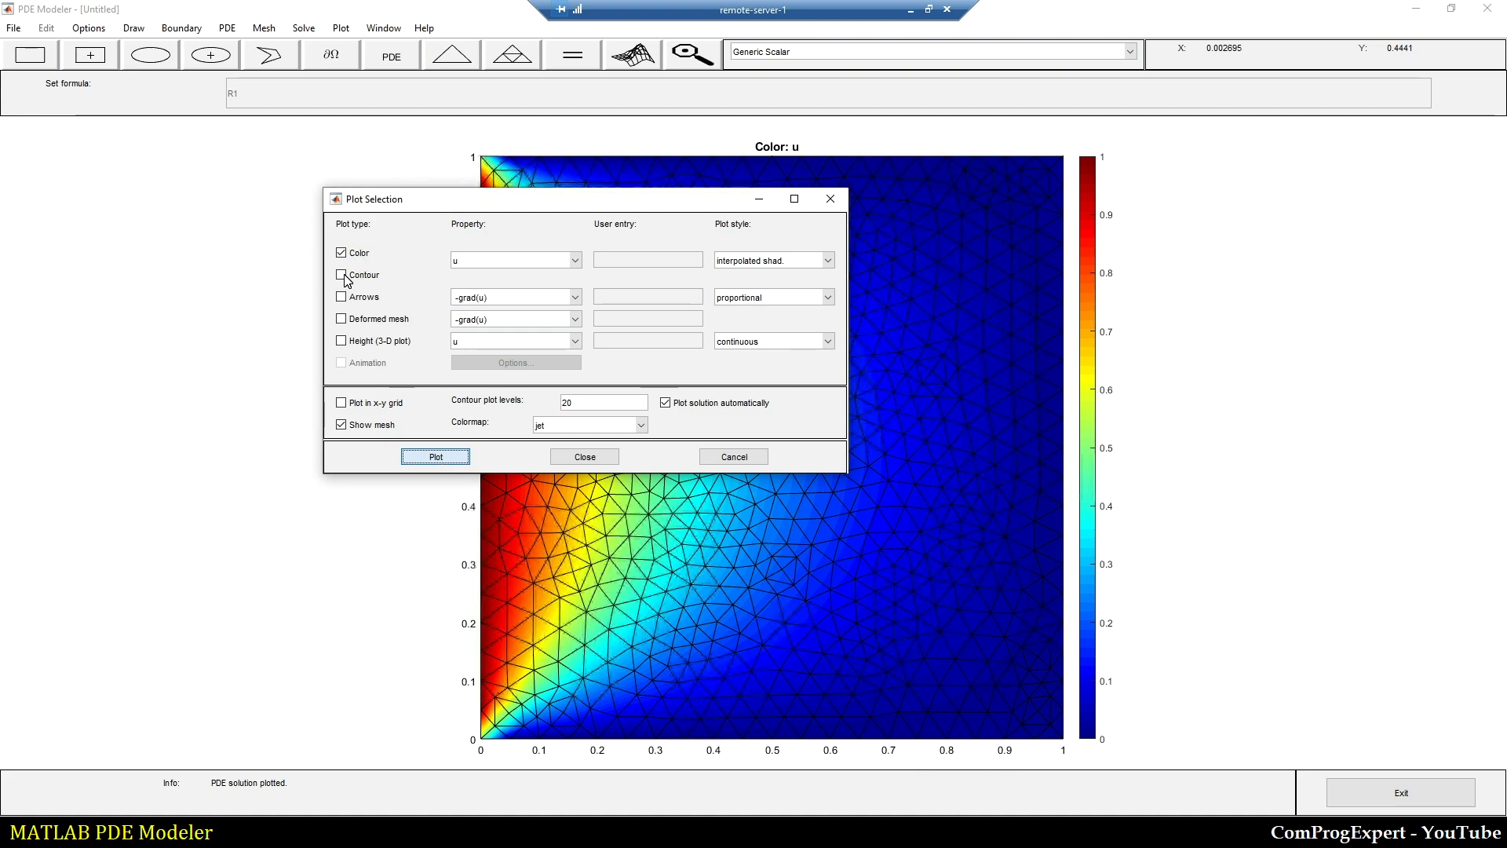
Plot the solution with proportional -grad(u) arrows added to the color plot
{"action": "left_click_drag", "start_coordinate": [676, 206], "coordinate": [267, 385]}
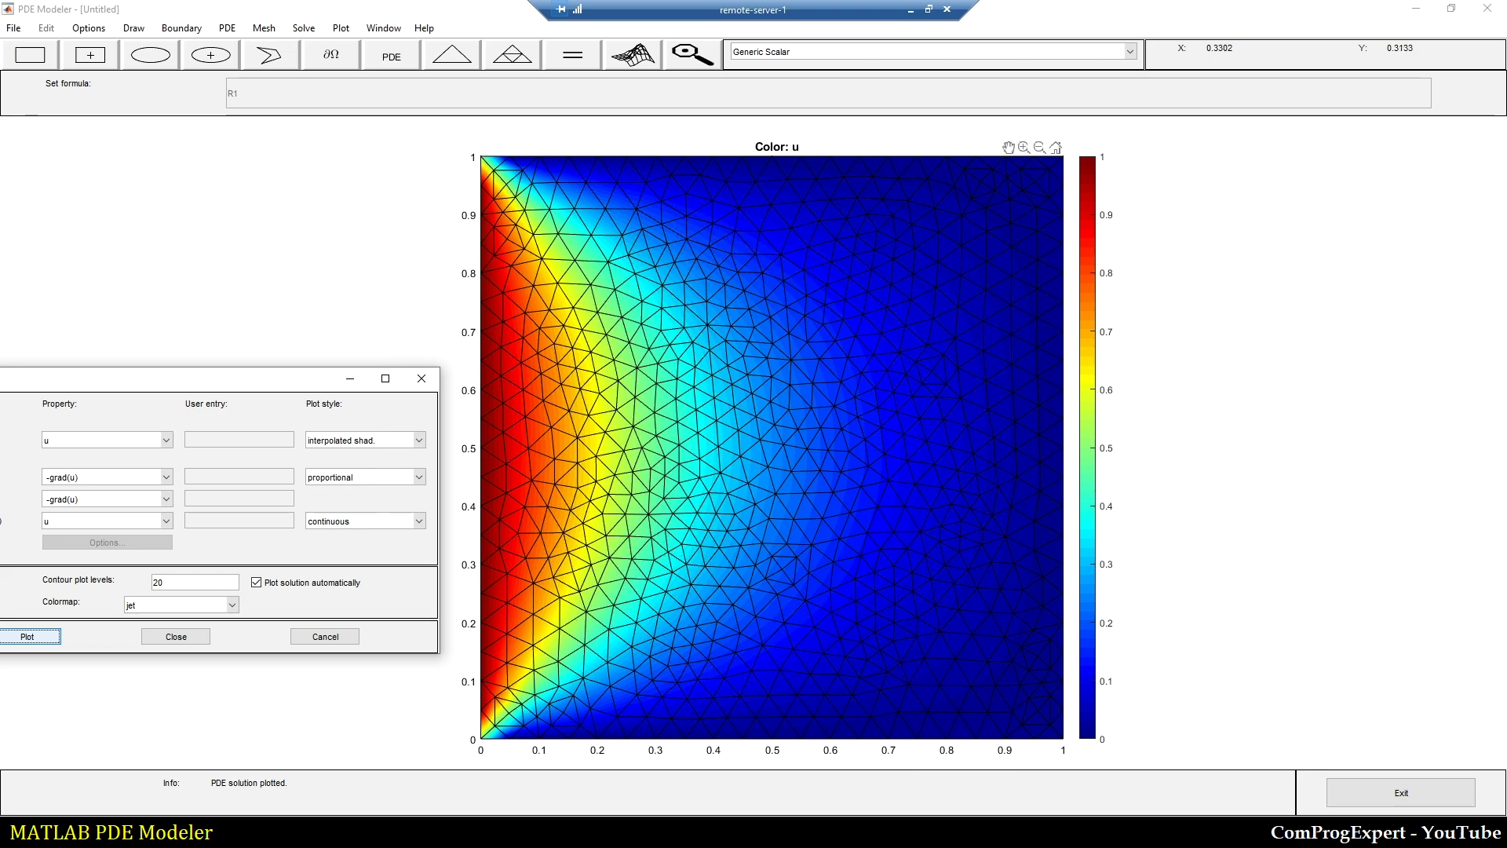
{"action": "left_click_drag", "start_coordinate": [258, 379], "coordinate": [584, 228]}
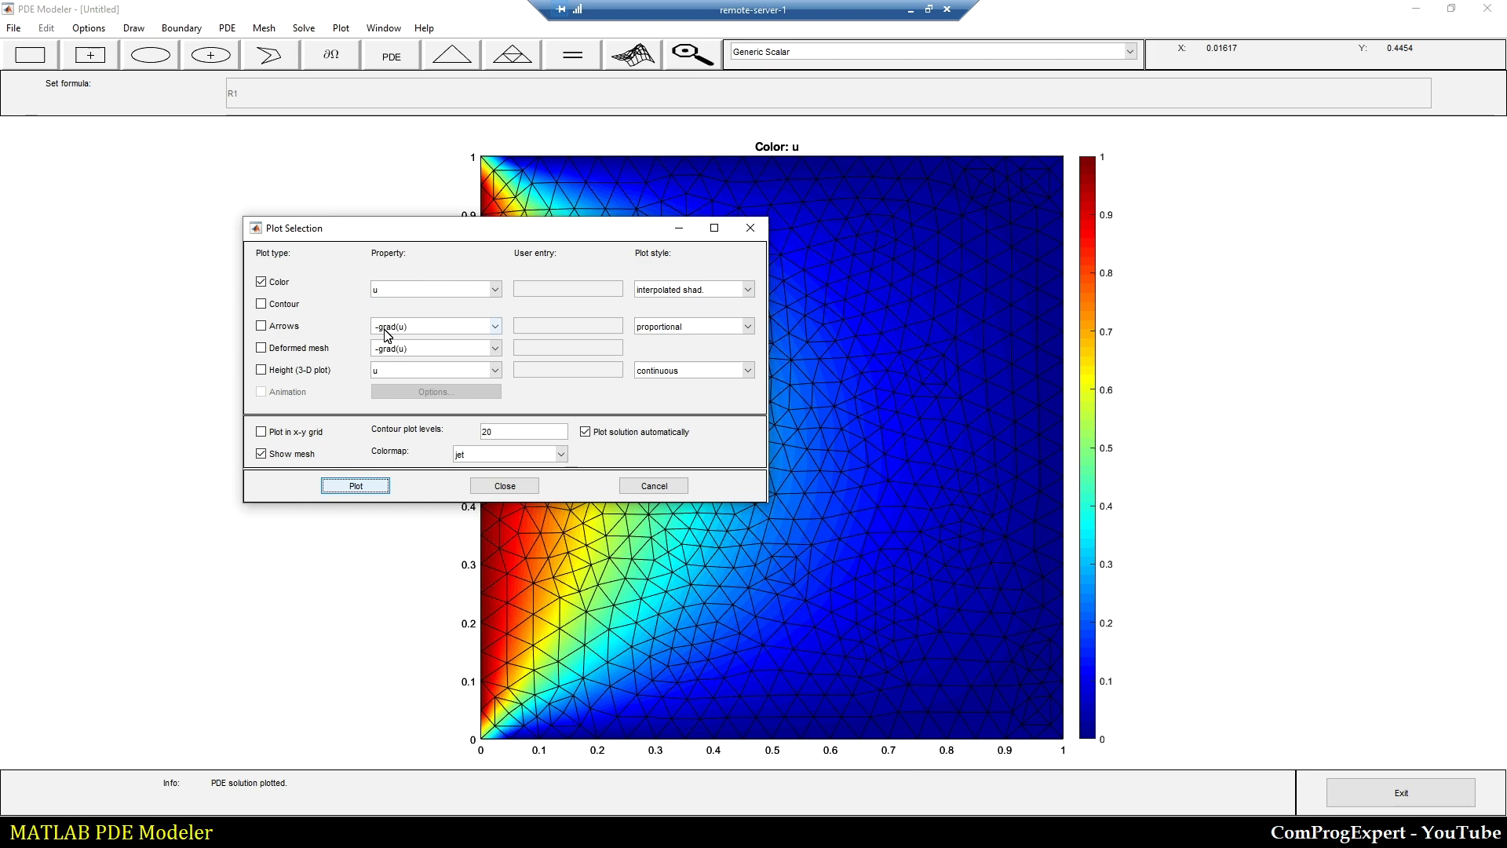
{"action": "left_click", "coordinate": [262, 326]}
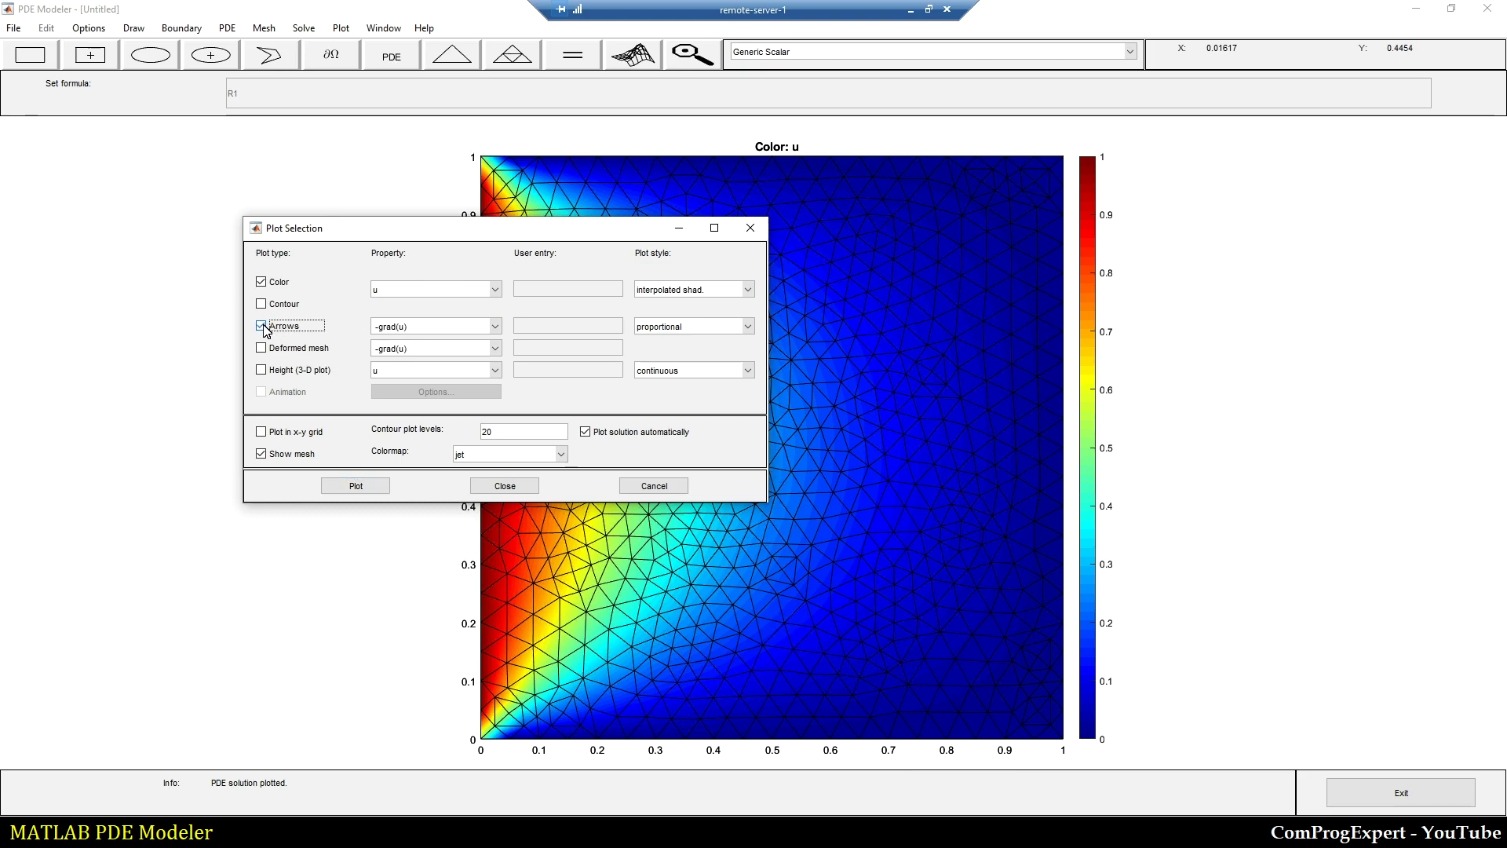
{"action": "left_click", "coordinate": [355, 485]}
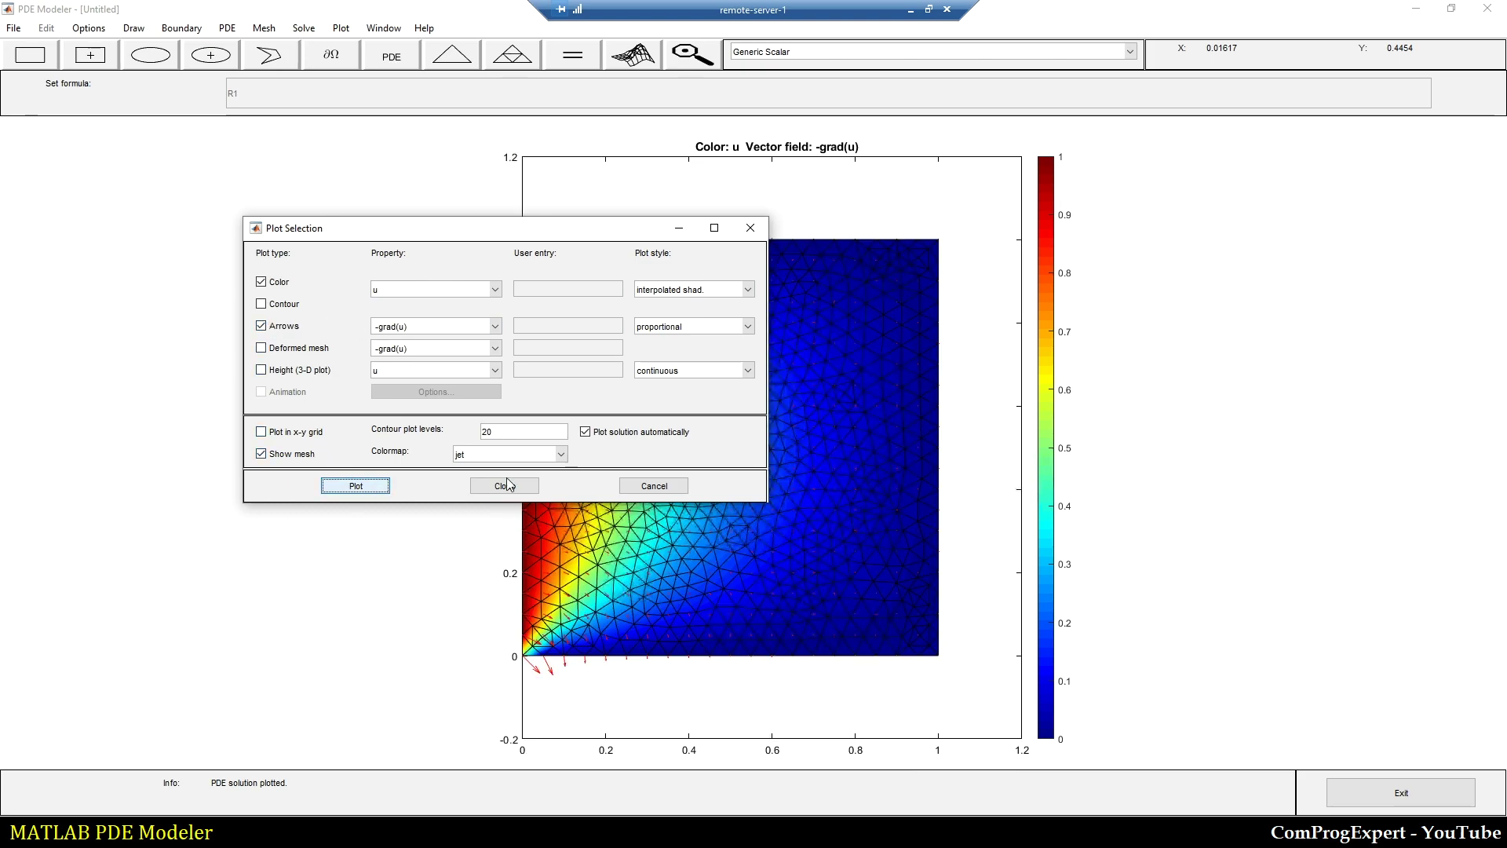
Remove the color from the plot, show only the proportional -grad(u) arrows, and inspect the vector field
{"action": "left_click", "coordinate": [261, 283]}
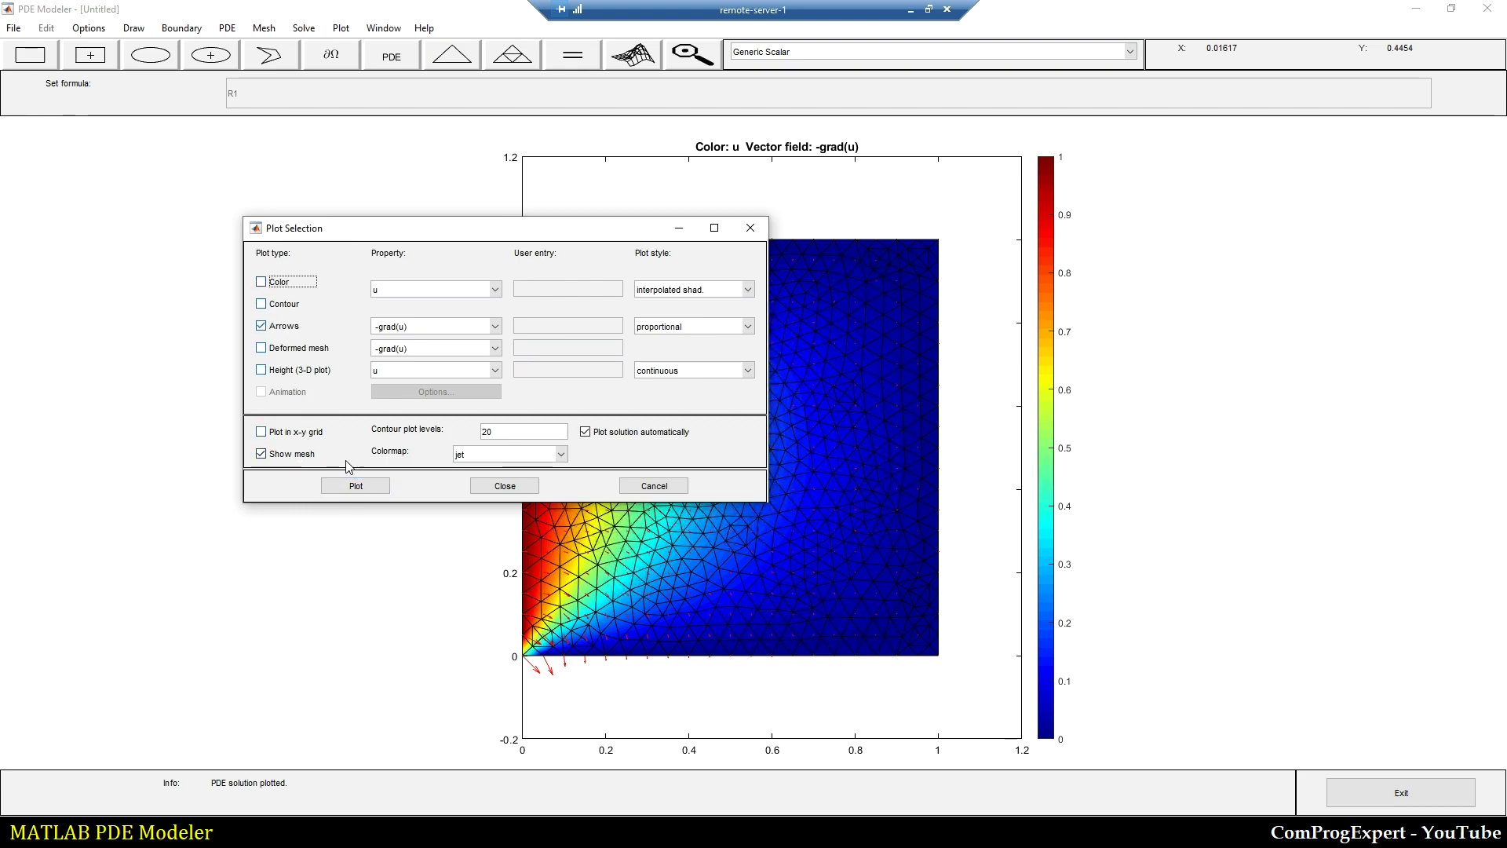
{"action": "left_click", "coordinate": [356, 486]}
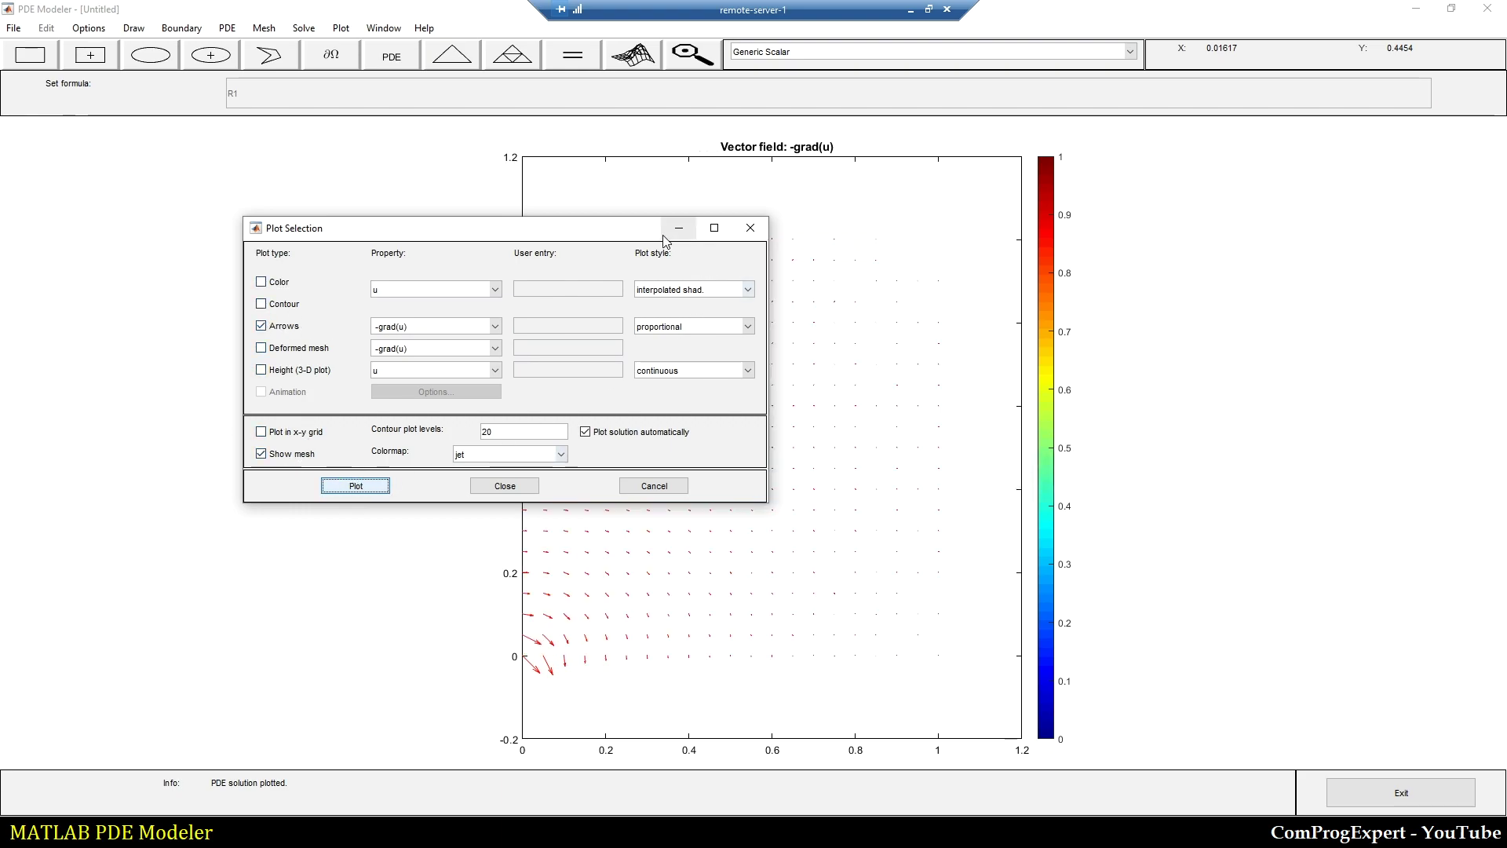
{"action": "left_click_drag", "start_coordinate": [616, 230], "coordinate": [234, 308]}
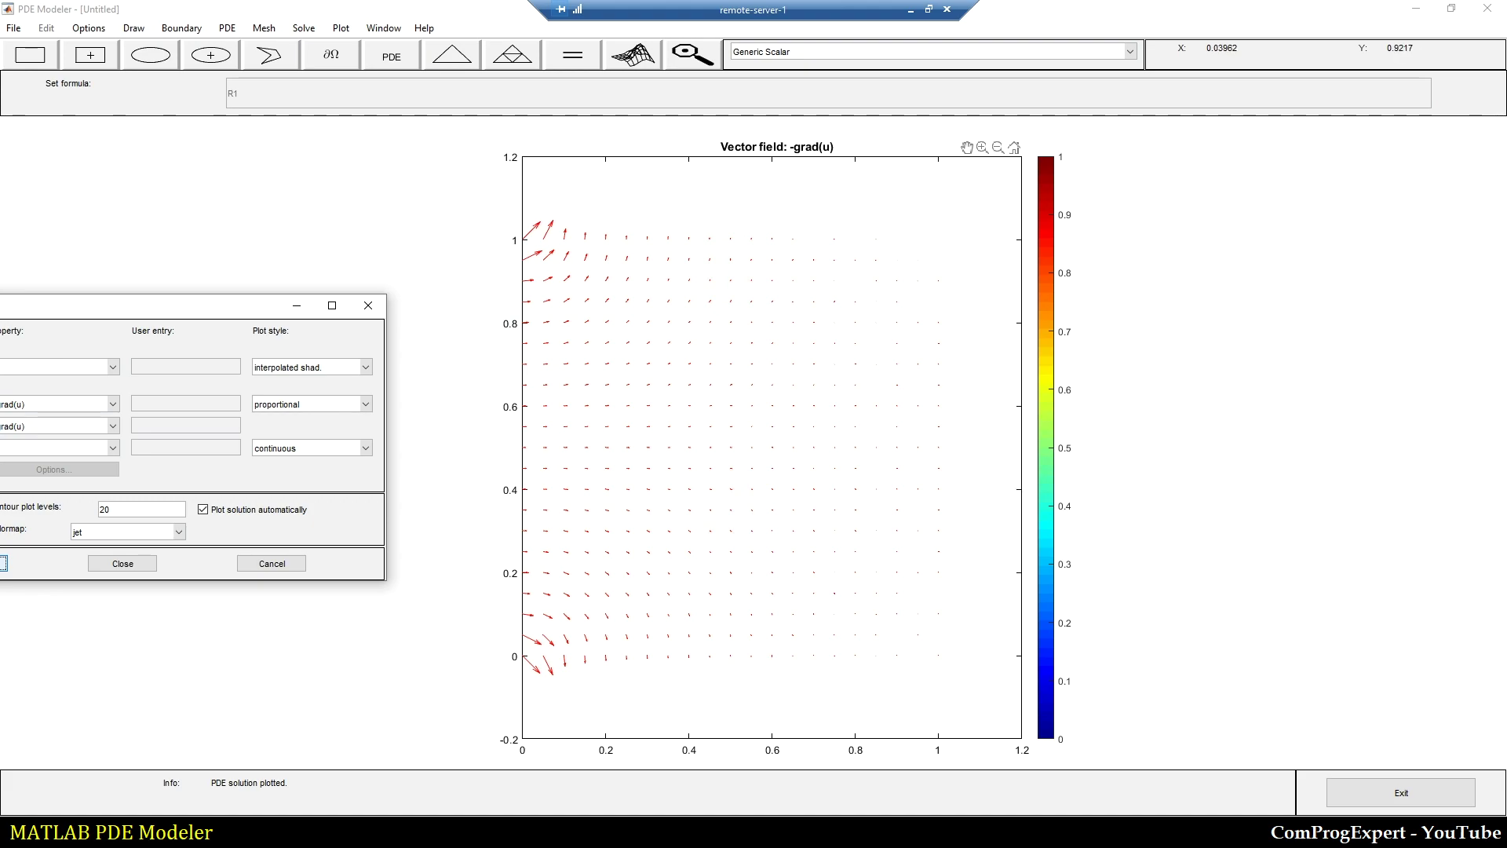
{"action": "left_click_drag", "start_coordinate": [196, 313], "coordinate": [591, 267]}
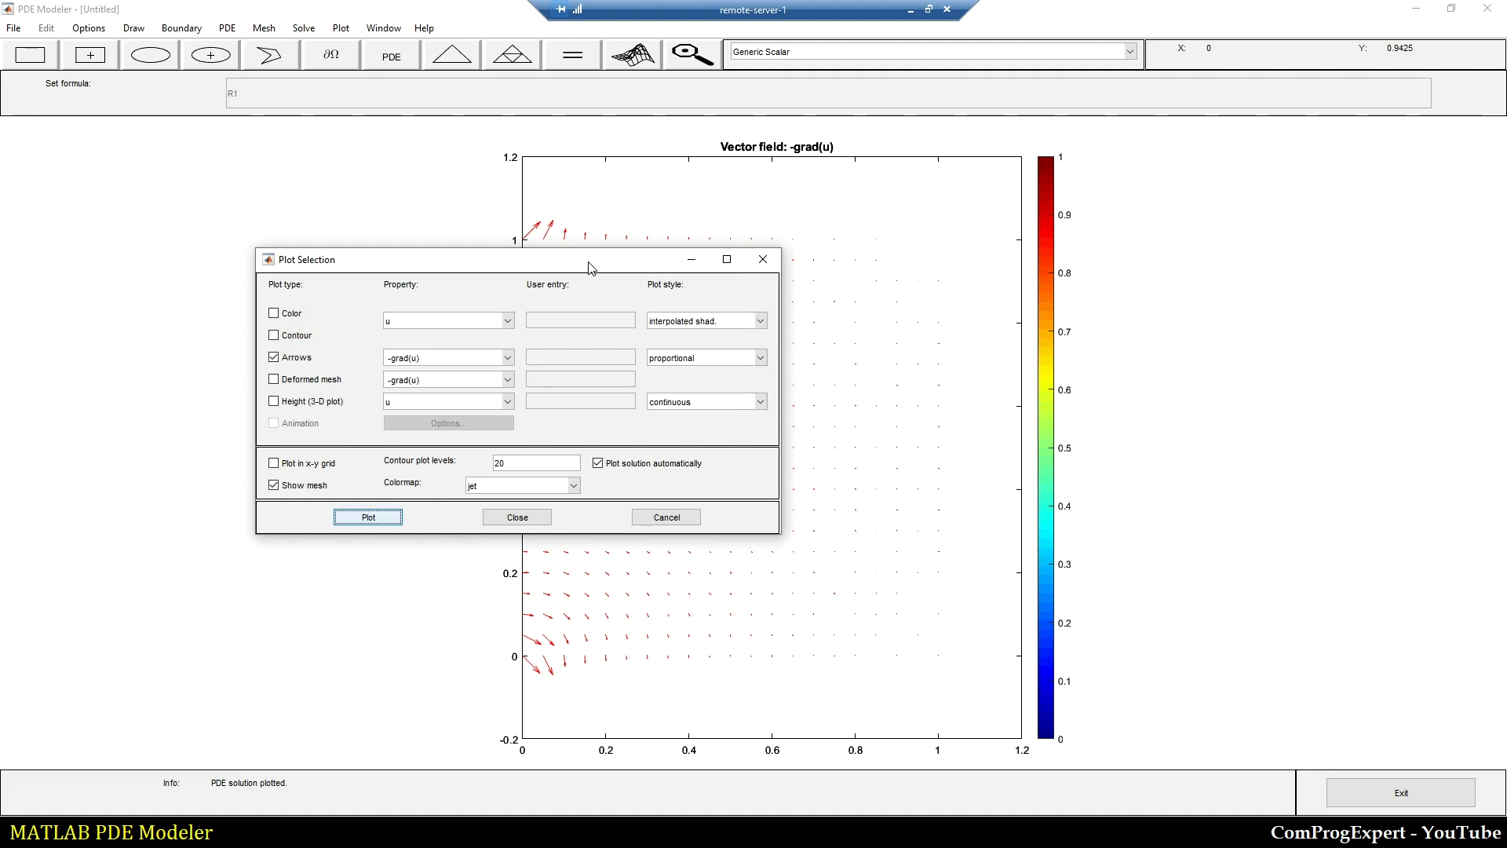
Set the arrow plot style to normalized, replot the -grad(u) vector field, and view it unobstructed
{"action": "left_click", "coordinate": [650, 359]}
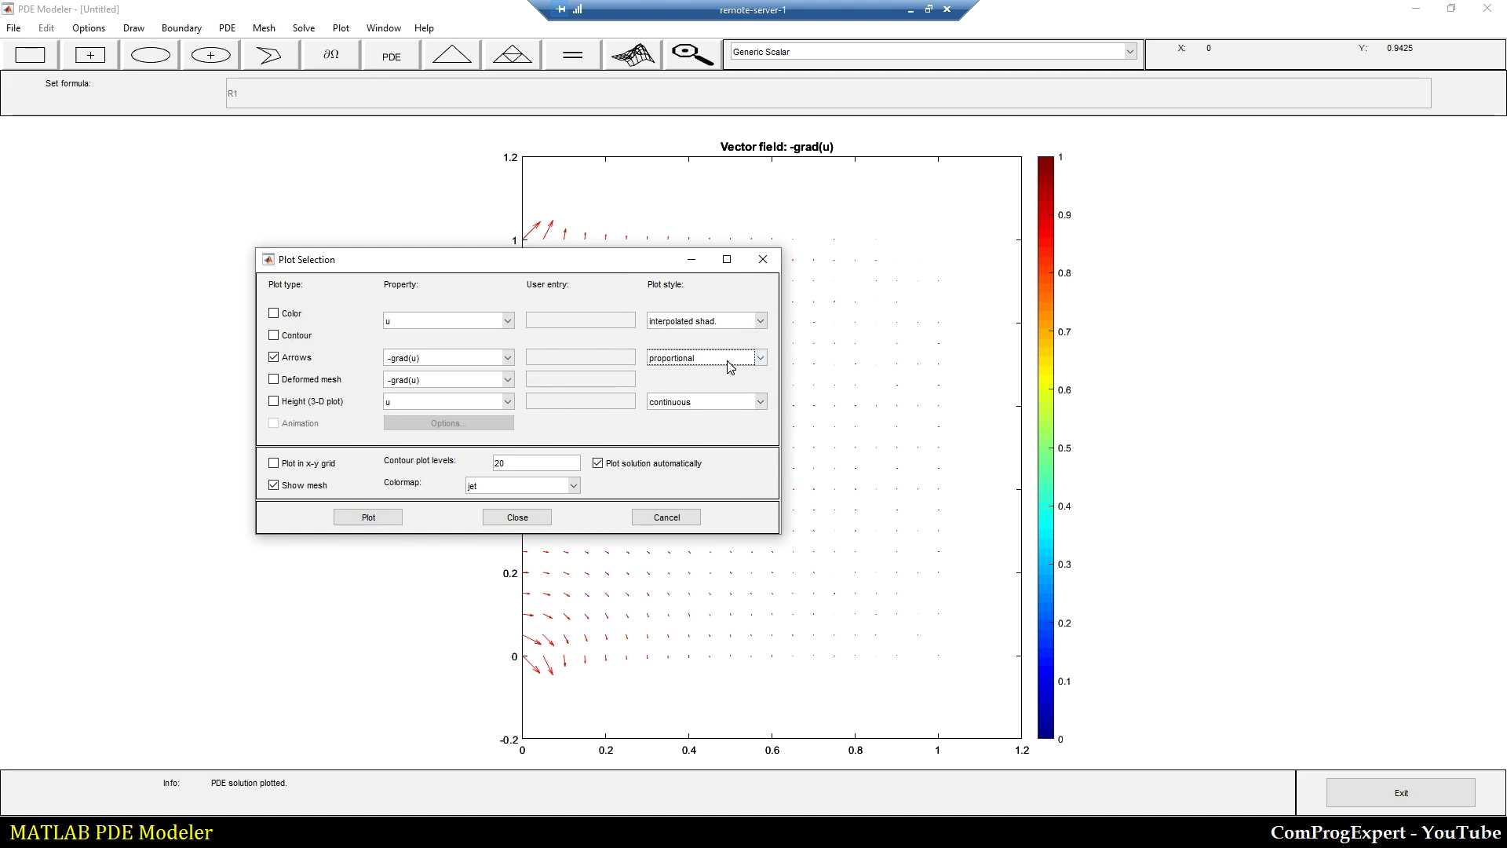
{"action": "left_click_drag", "start_coordinate": [620, 261], "coordinate": [498, 251]}
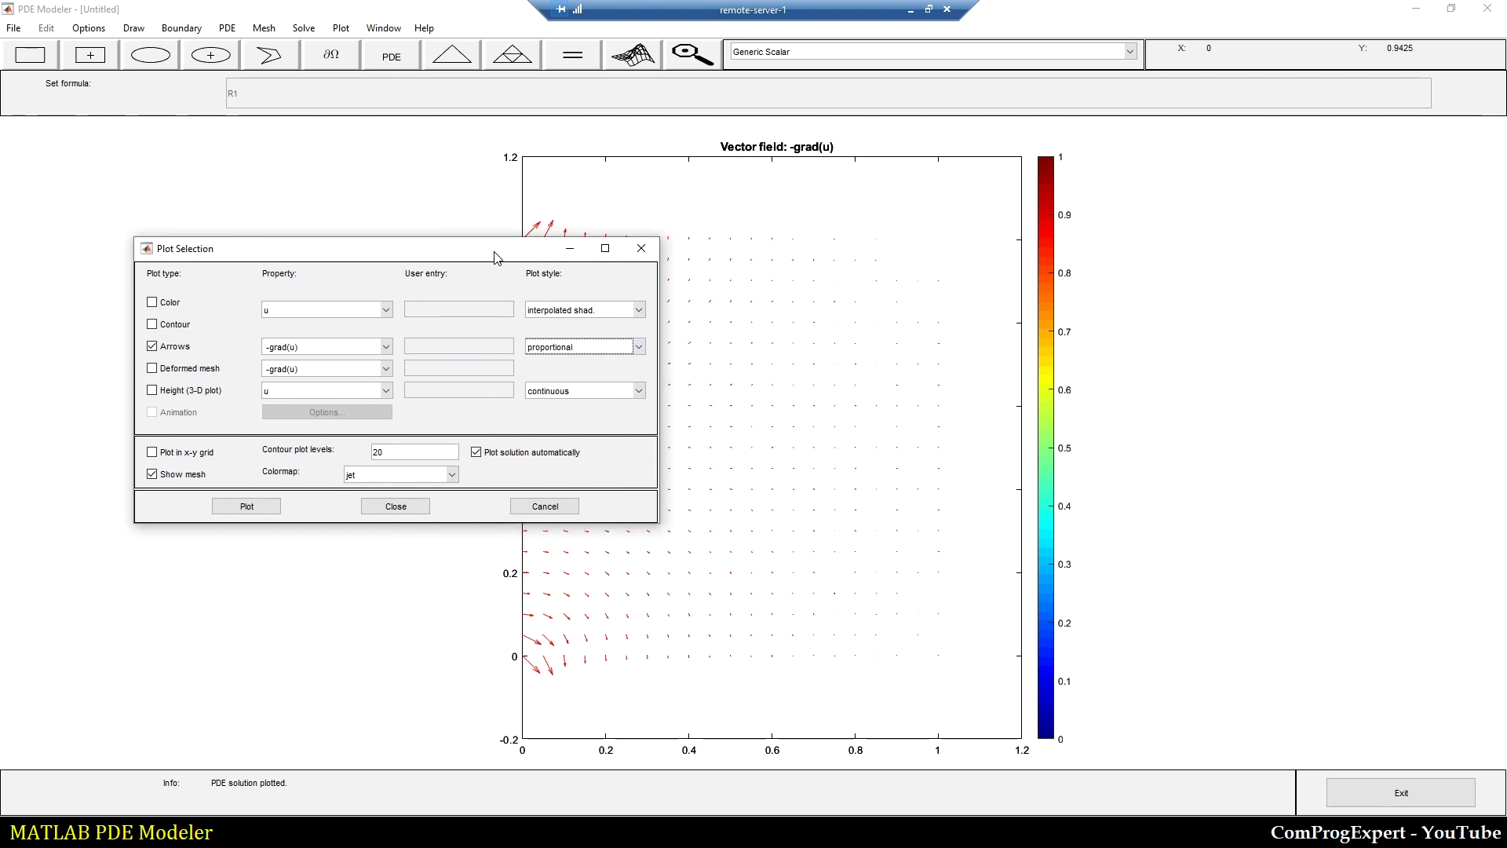
{"action": "left_click", "coordinate": [583, 349]}
{"action": "left_click", "coordinate": [576, 377]}
{"action": "left_click", "coordinate": [264, 510]}
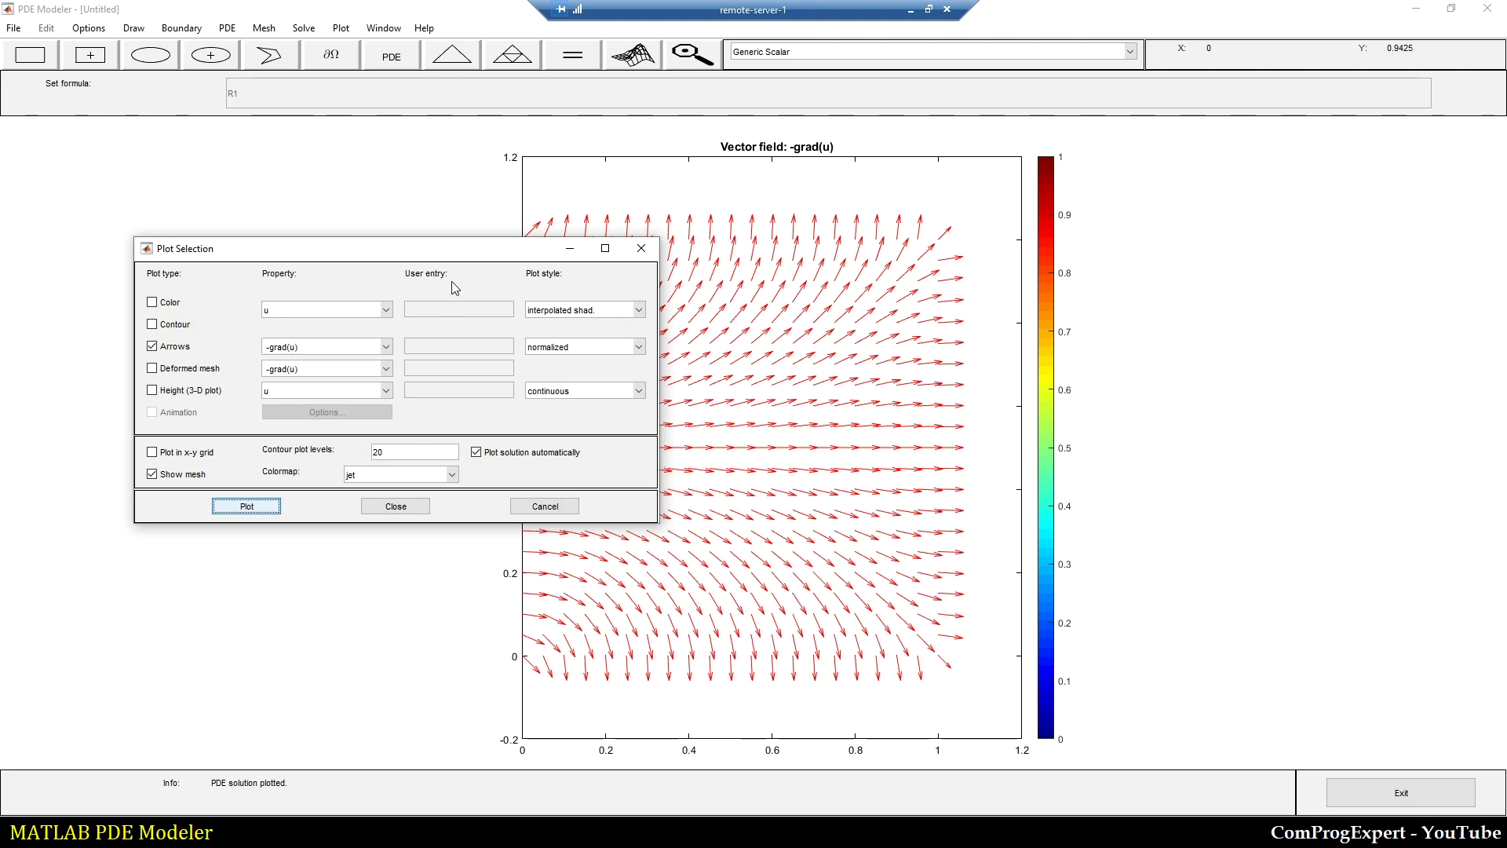
{"action": "left_click_drag", "start_coordinate": [439, 250], "coordinate": [195, 344]}
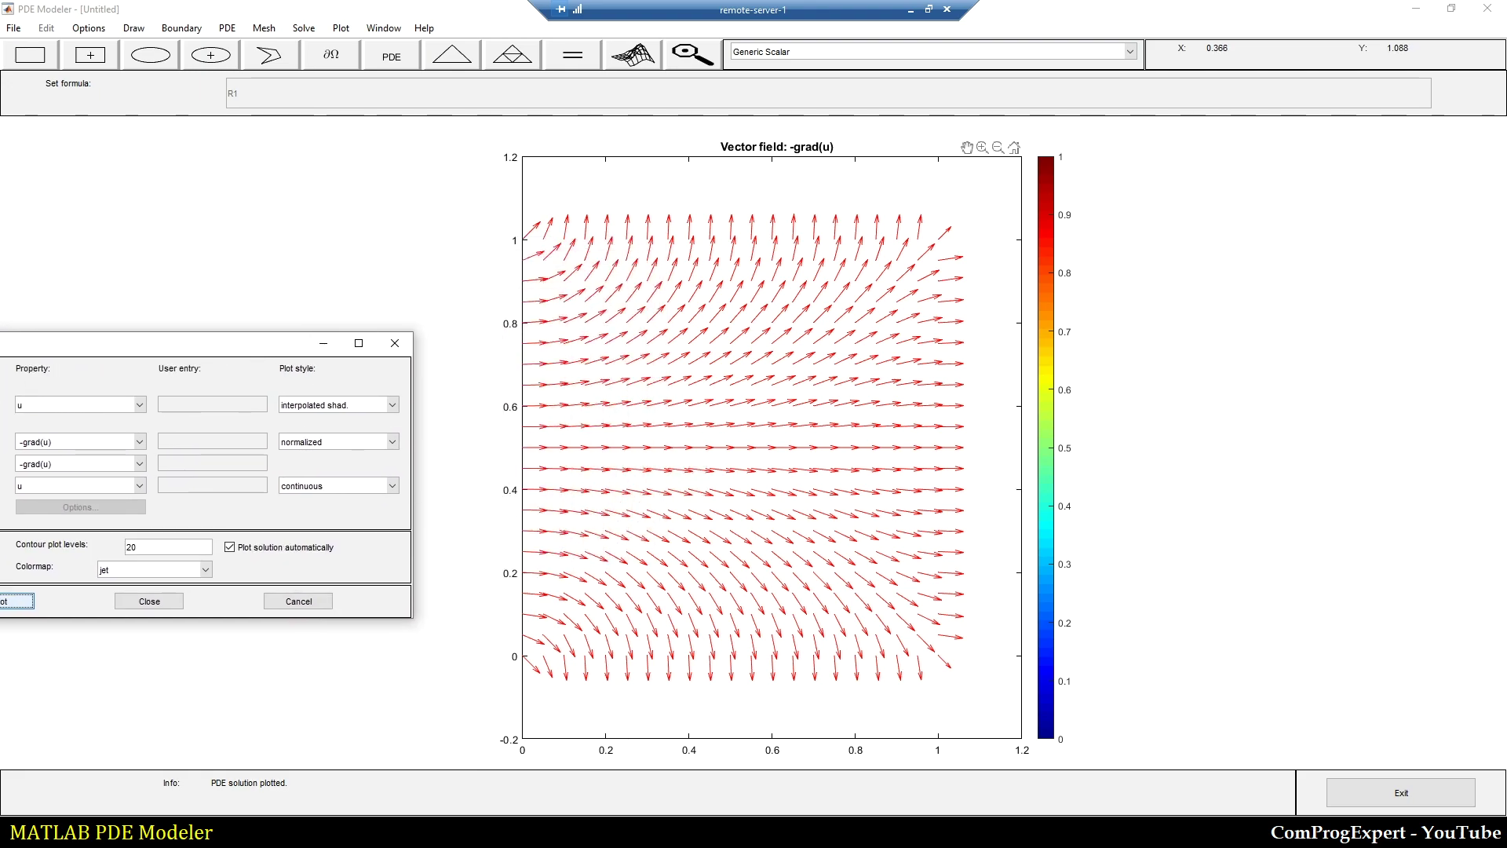
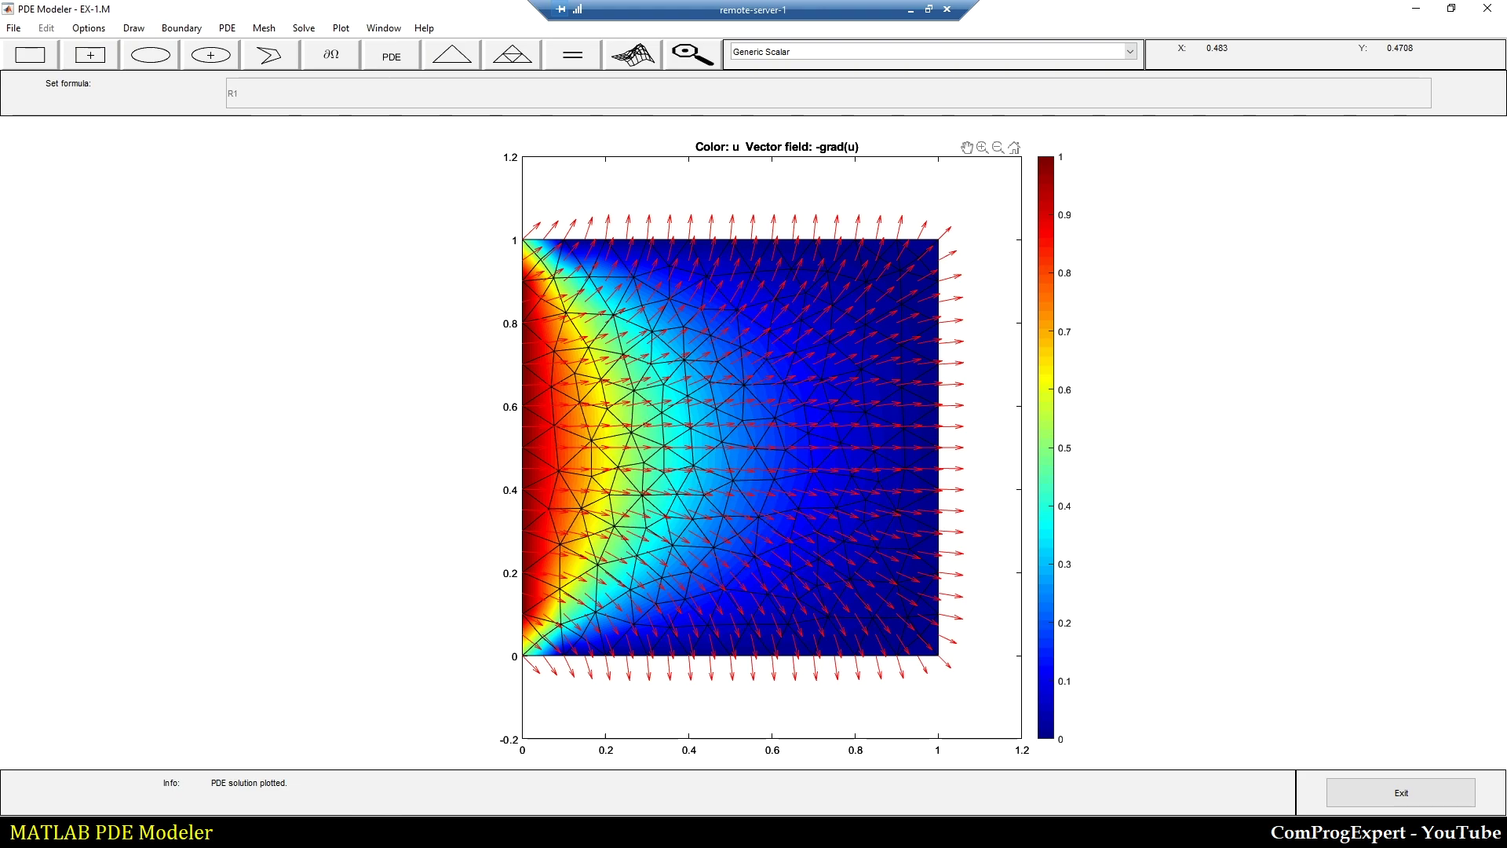
Save the model as ex-1 in the pde-examples folder, replacing the existing file
{"action": "left_click", "coordinate": [13, 27]}
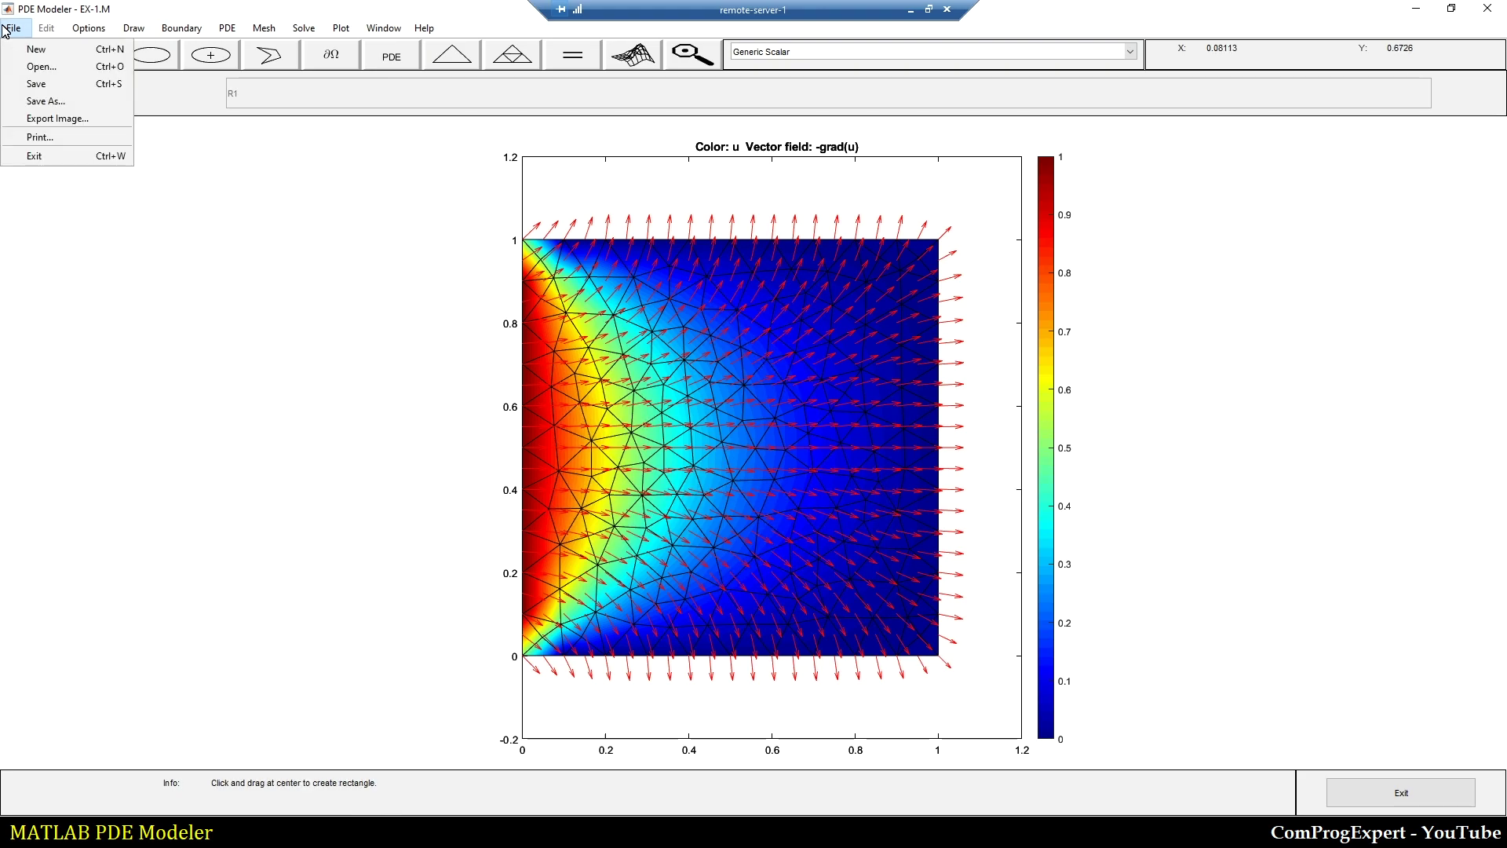
{"action": "left_click", "coordinate": [44, 100]}
{"action": "left_click", "coordinate": [202, 134]}
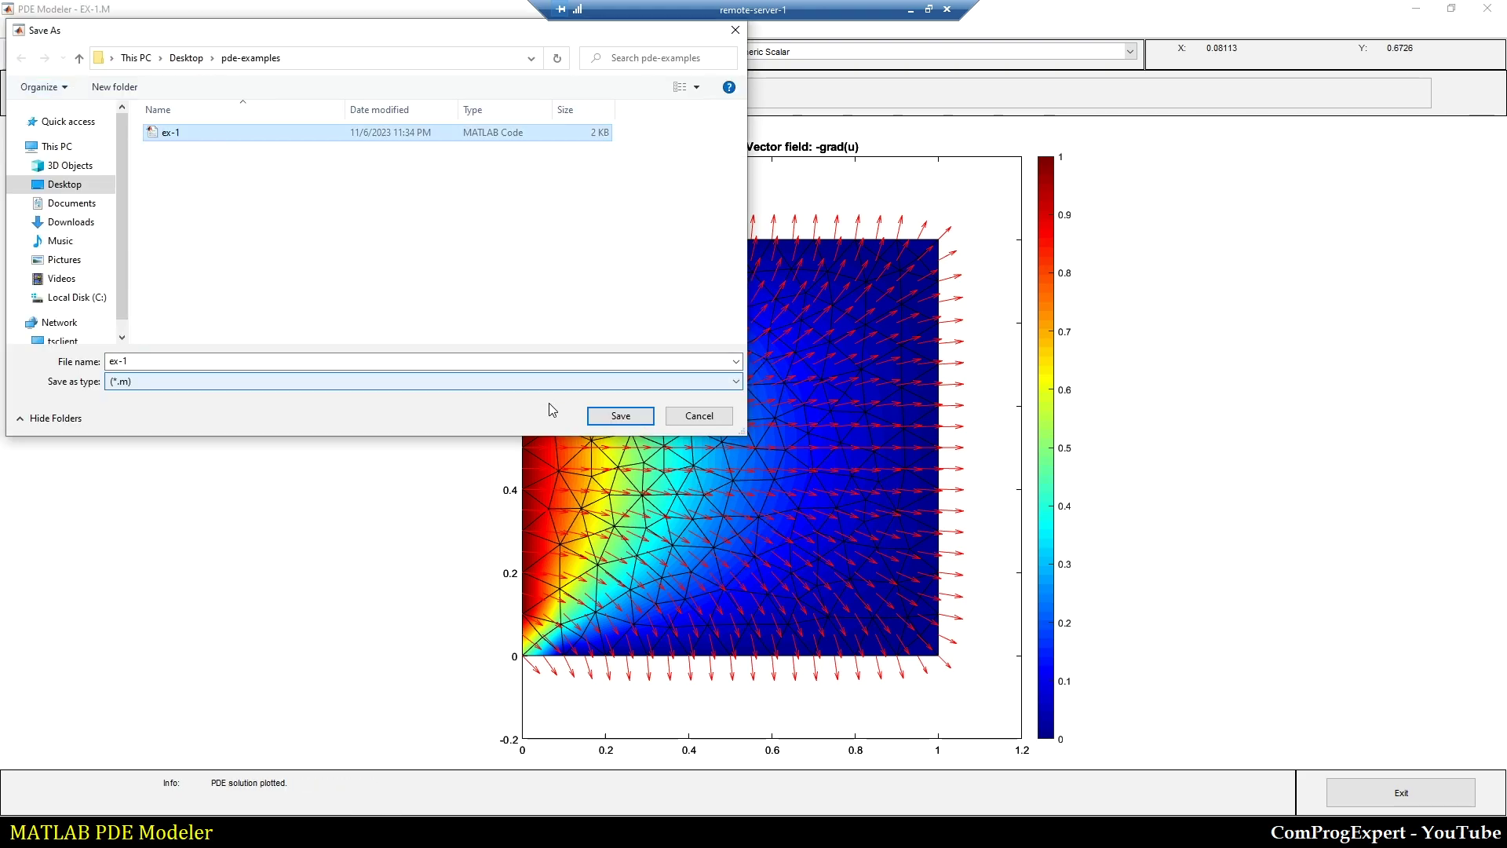
{"action": "left_click", "coordinate": [620, 416]}
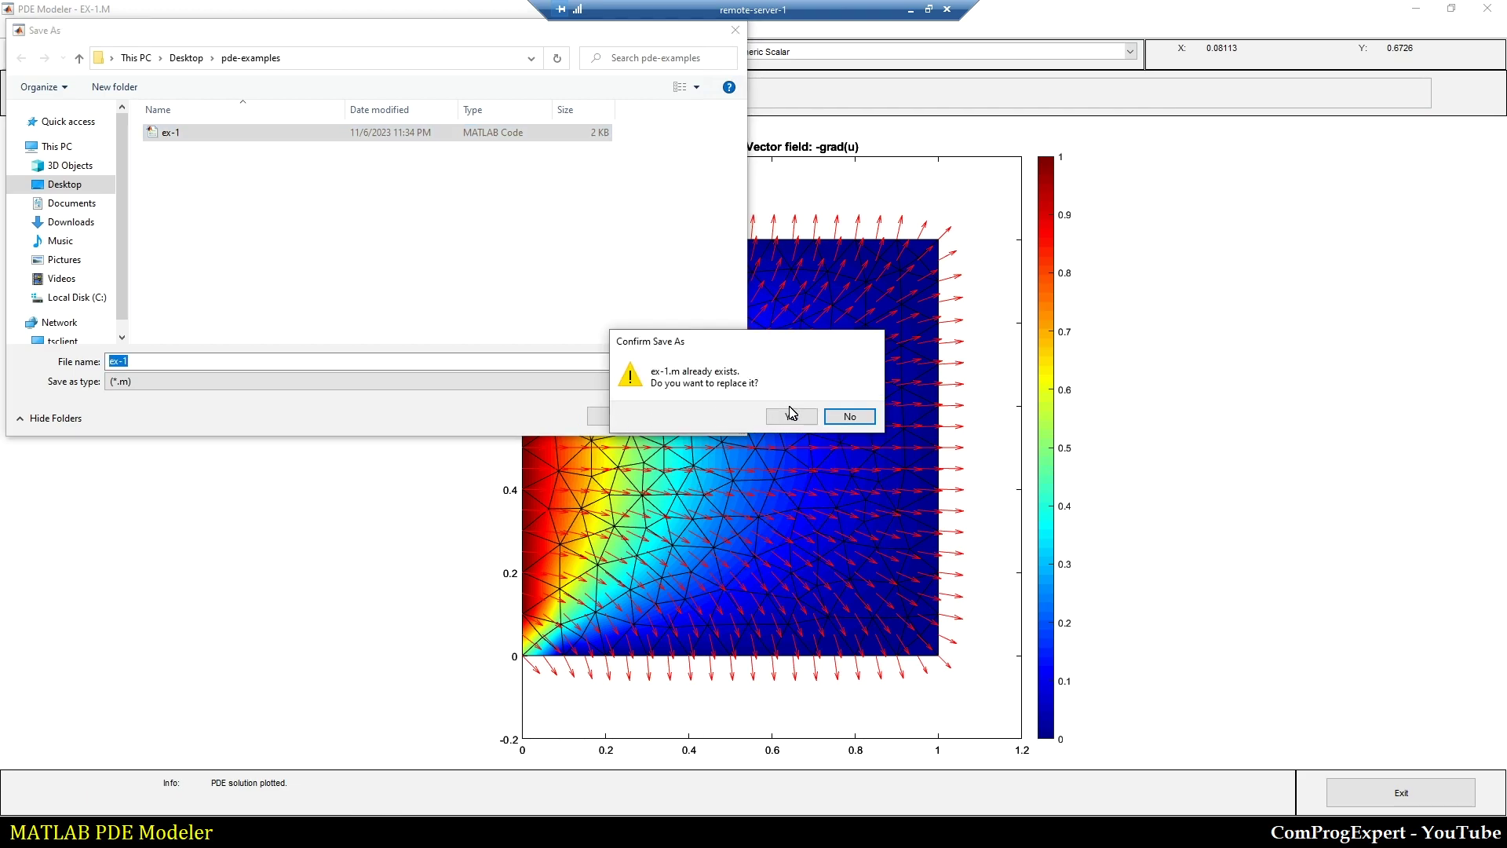
{"action": "left_click", "coordinate": [792, 414]}
{"action": "left_click", "coordinate": [723, 345]}
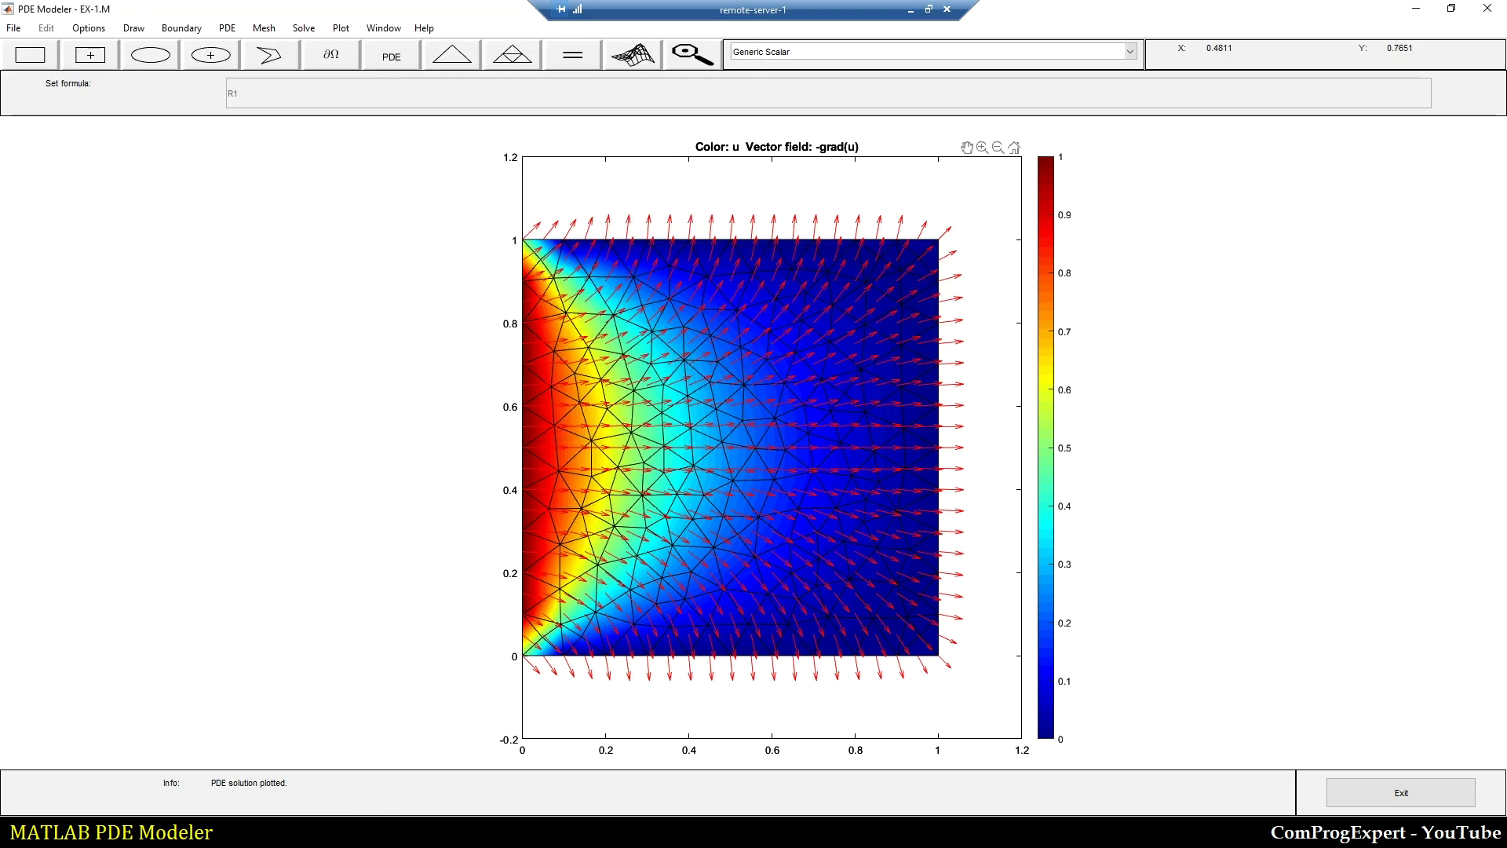
Start a new model and set its application type to Electrostatics
{"action": "left_click", "coordinate": [13, 29]}
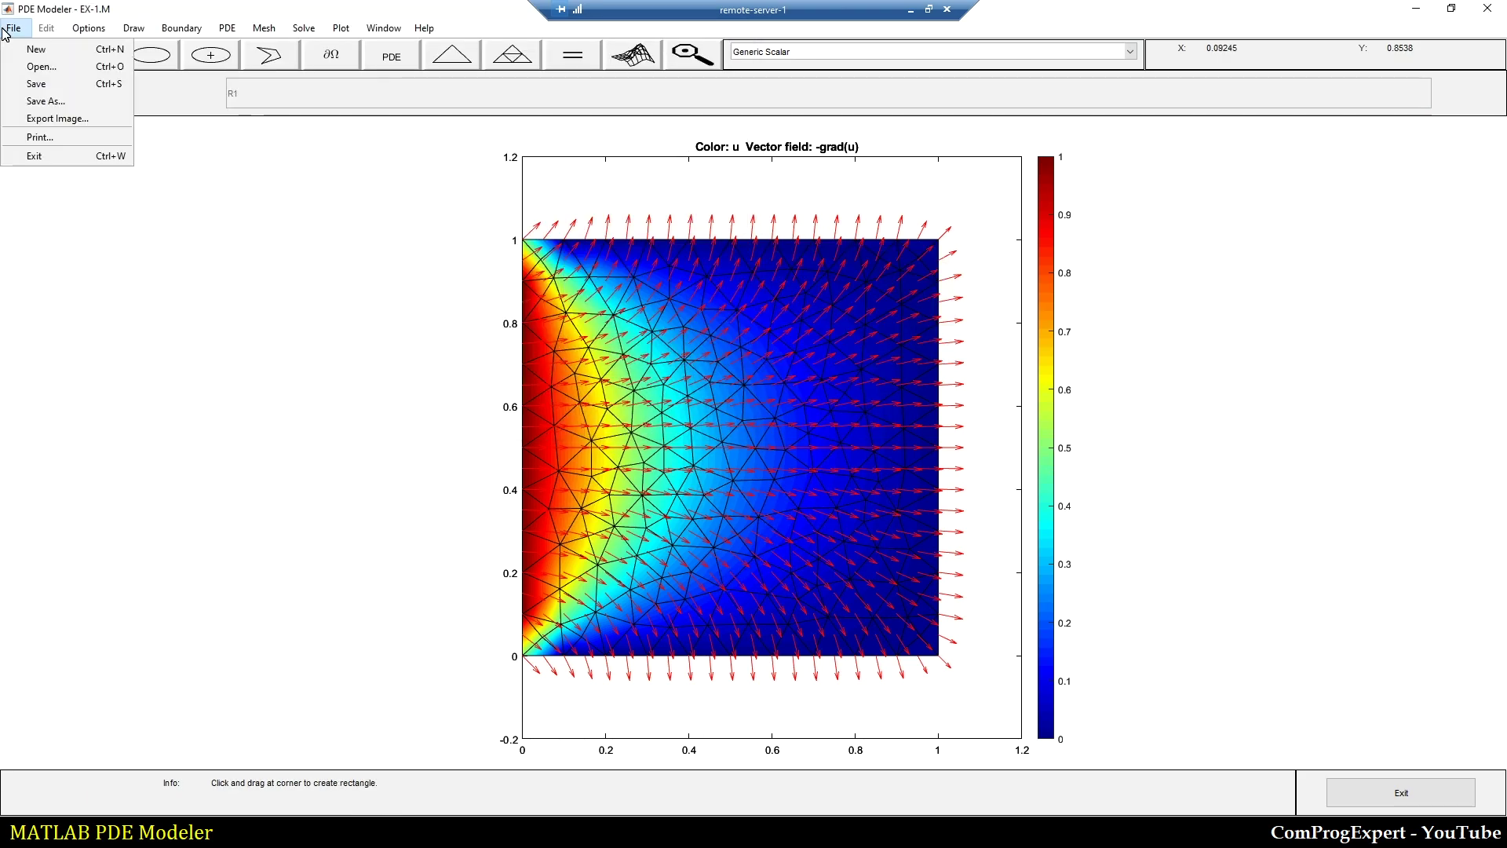
{"action": "left_click", "coordinate": [49, 49]}
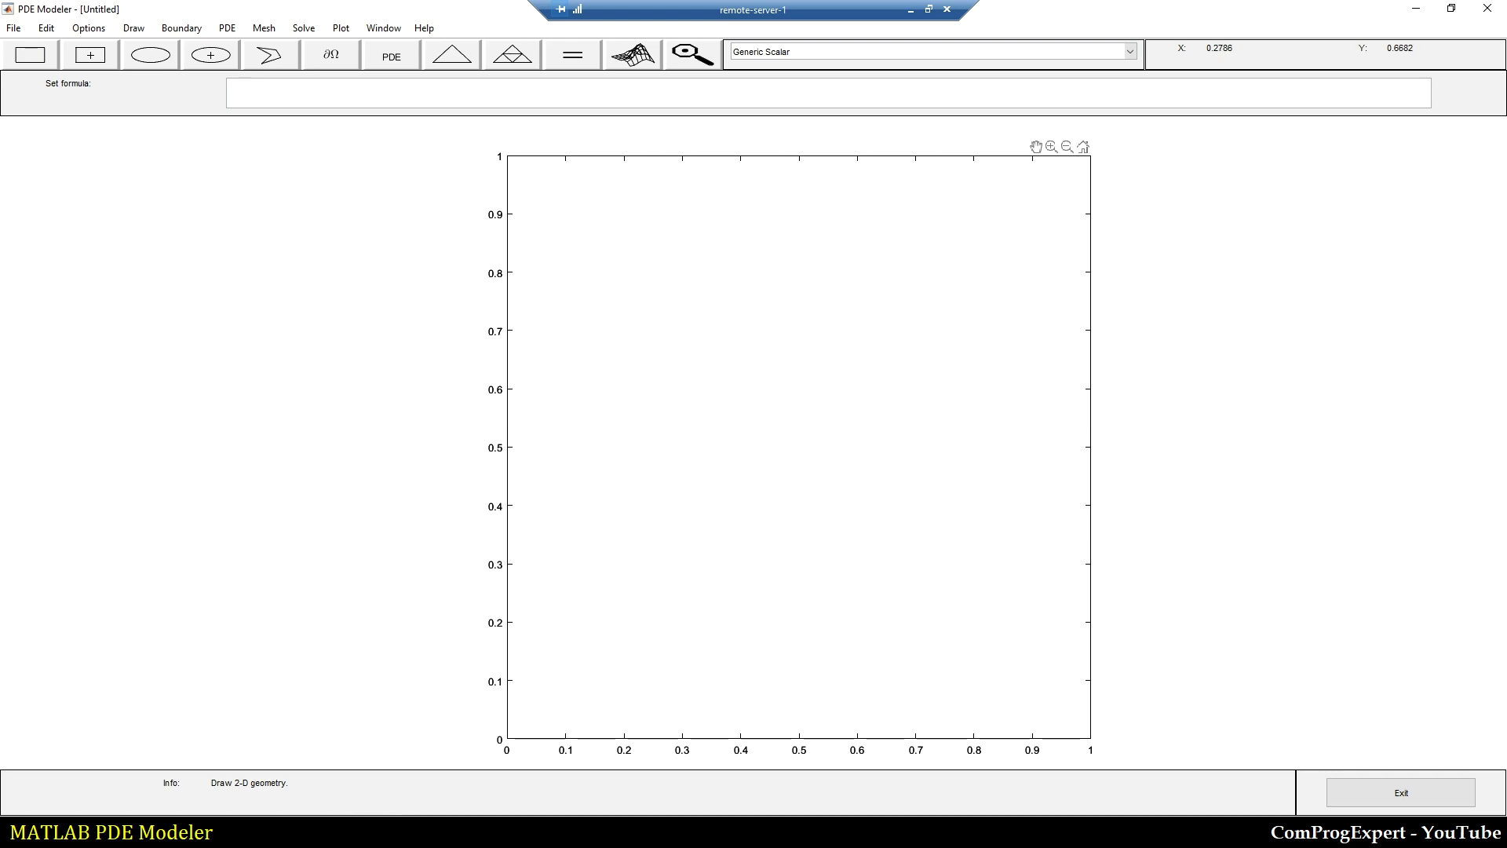
{"action": "left_click", "coordinate": [807, 54]}
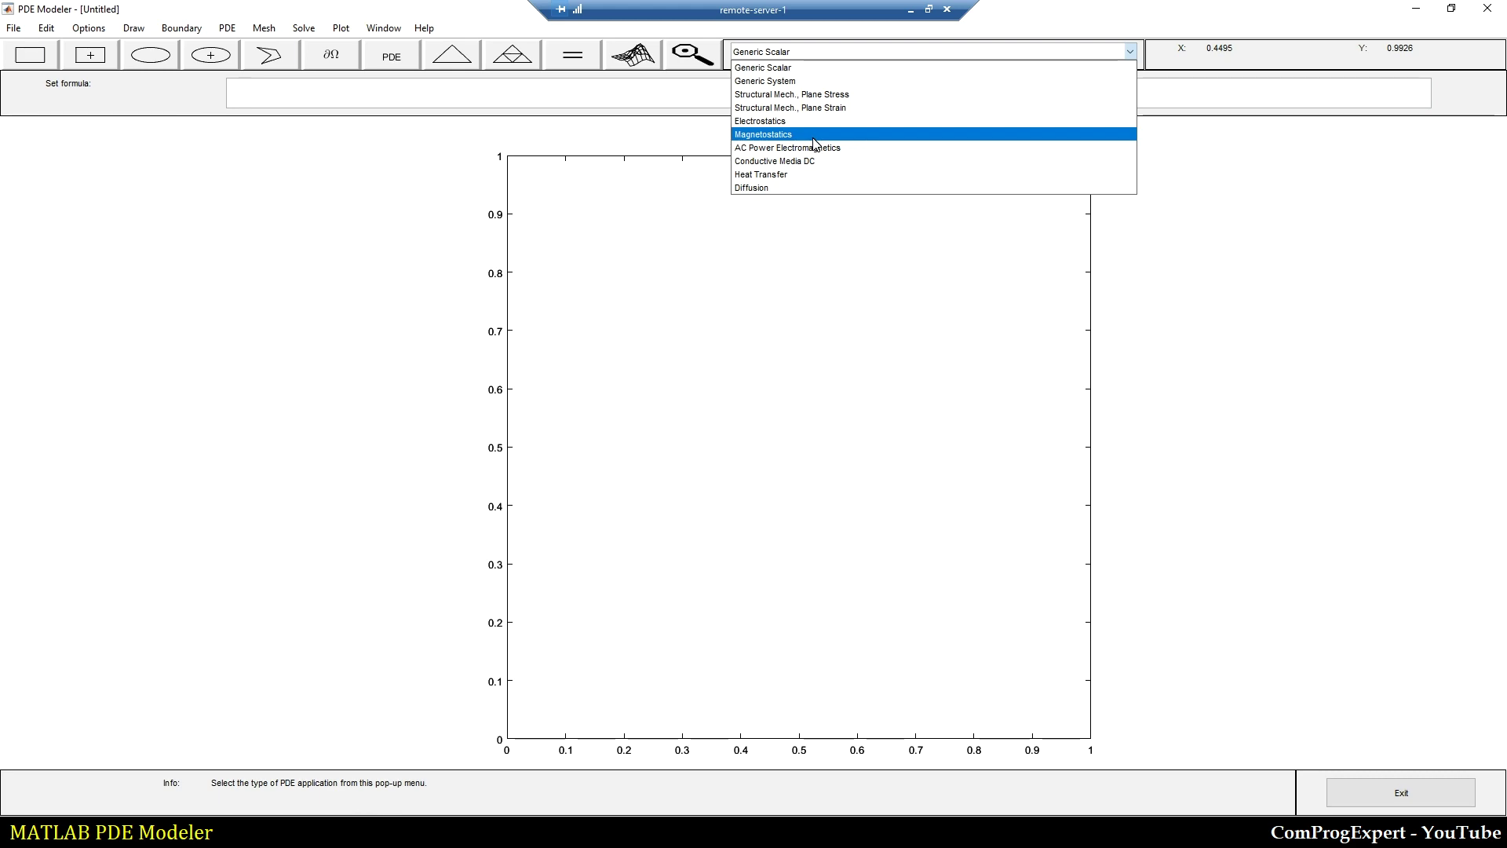
{"action": "left_click", "coordinate": [776, 123]}
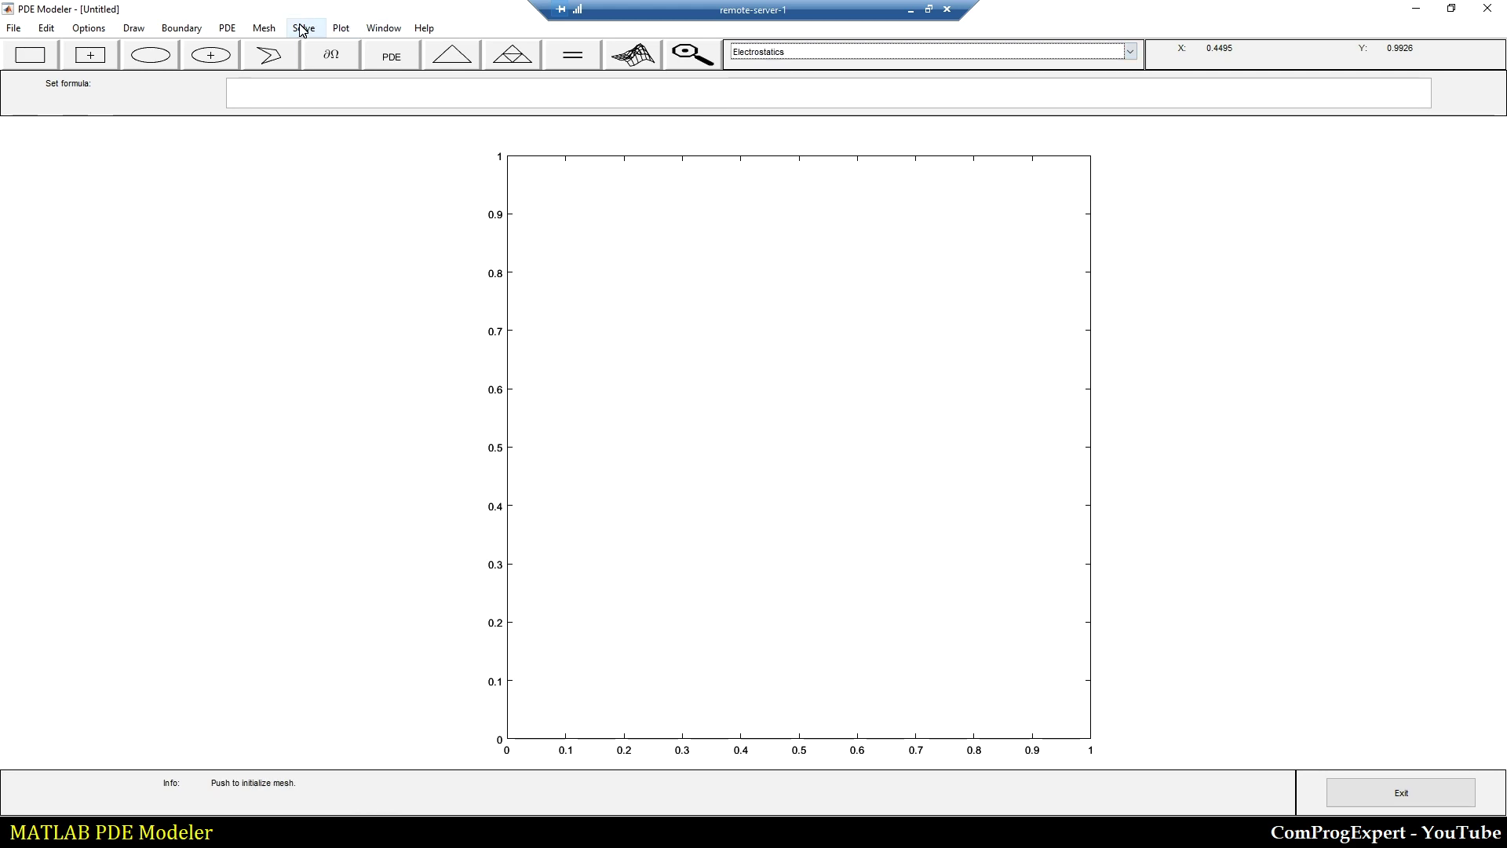
Specify the epsilon and rho coefficients of the elliptic electrostatics PDE and accept the specification
{"action": "left_click", "coordinate": [227, 29]}
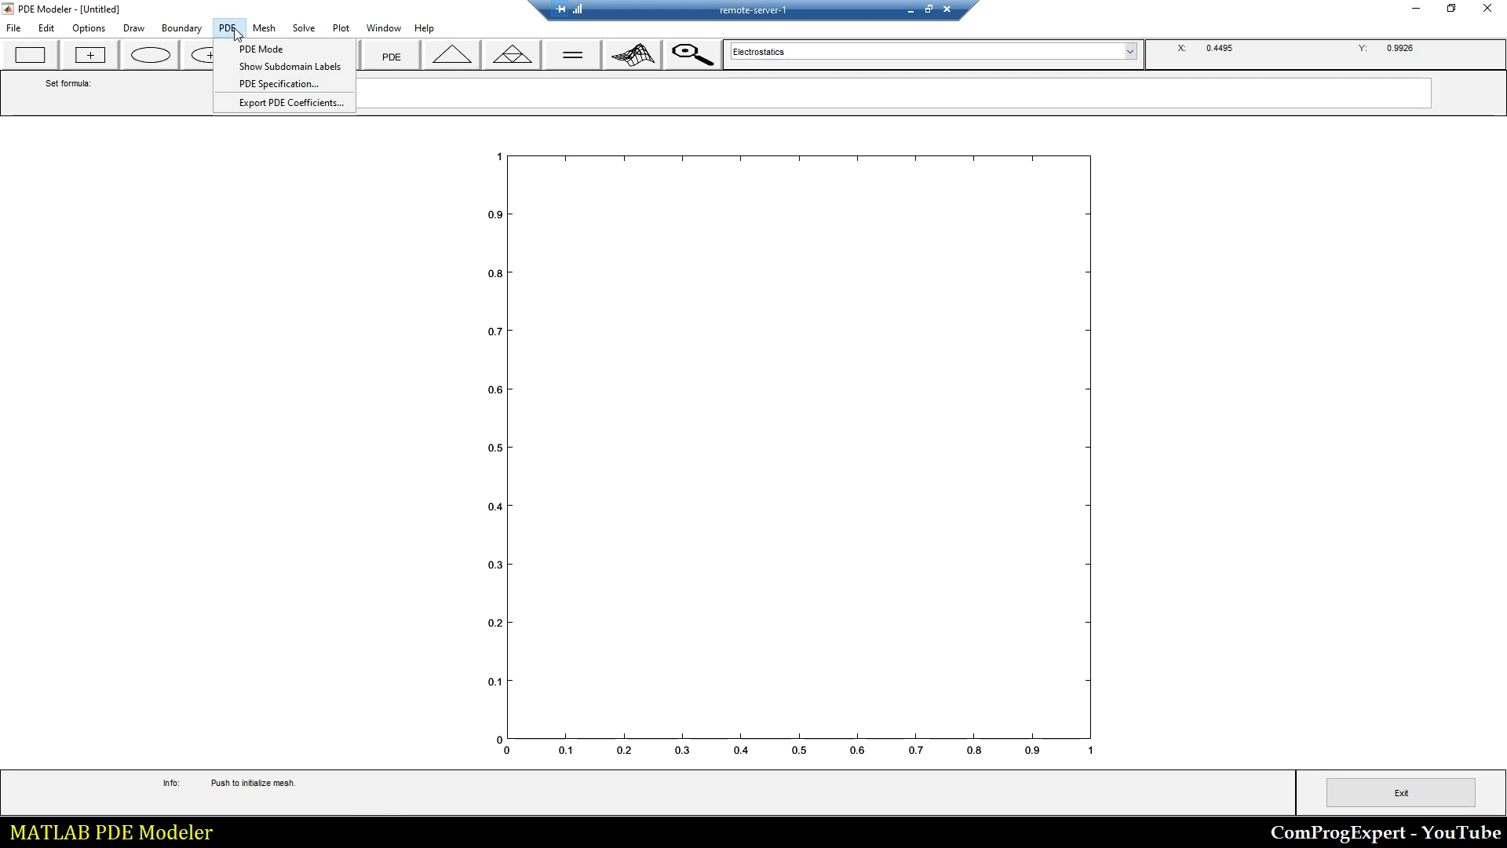
{"action": "left_click", "coordinate": [284, 85]}
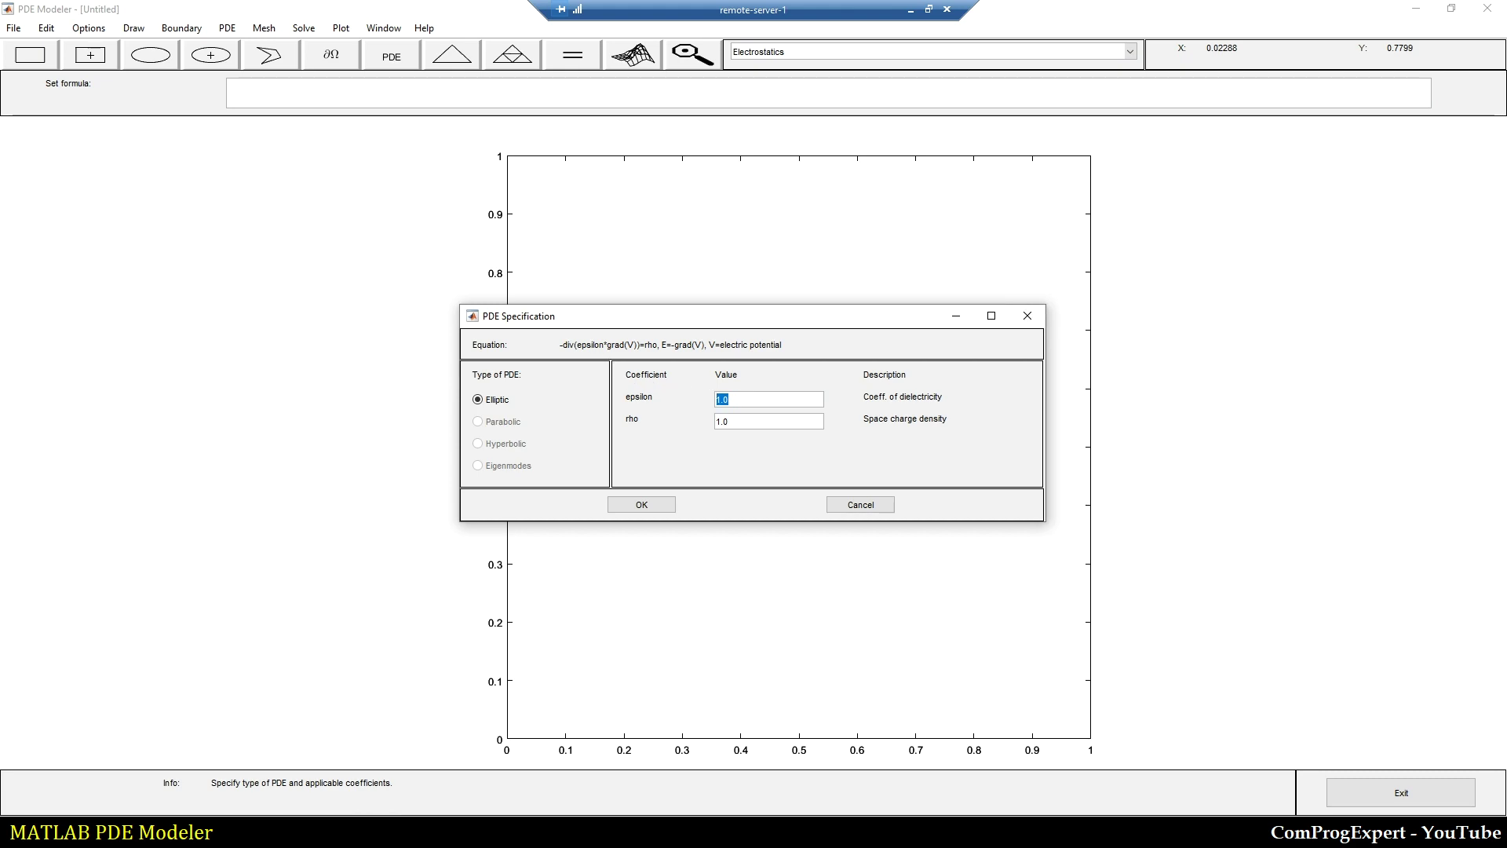
{"action": "key", "text": "Tab"}
{"action": "key", "text": "Tab"}
{"action": "key", "text": "Tab"}
{"action": "left_click", "coordinate": [640, 506]}
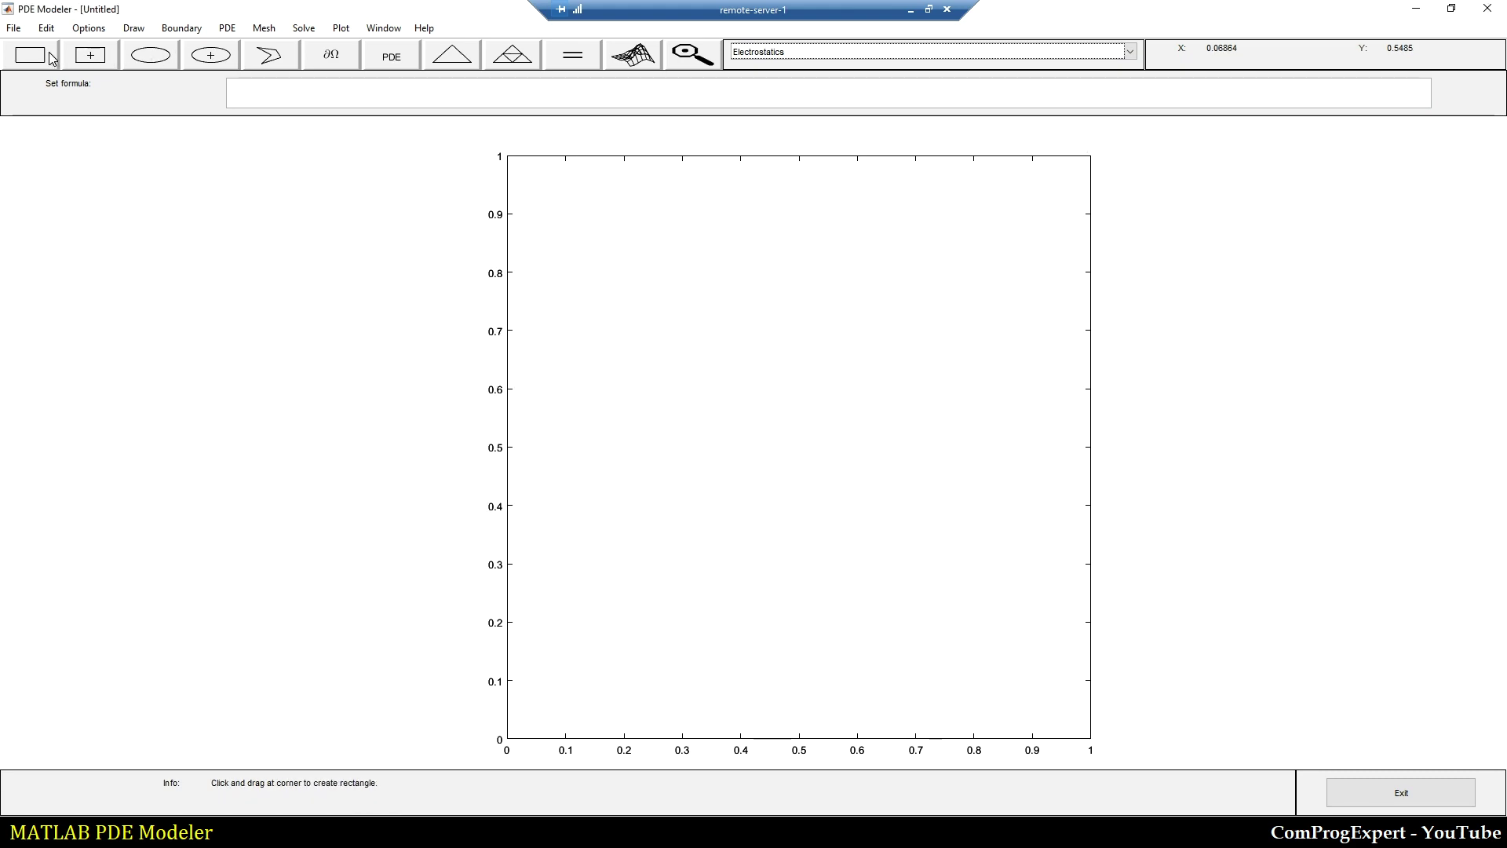
Draw a rectangle and define it as a unit square with left 0, bottom 0, width 1 and height 1
{"action": "left_click", "coordinate": [30, 55]}
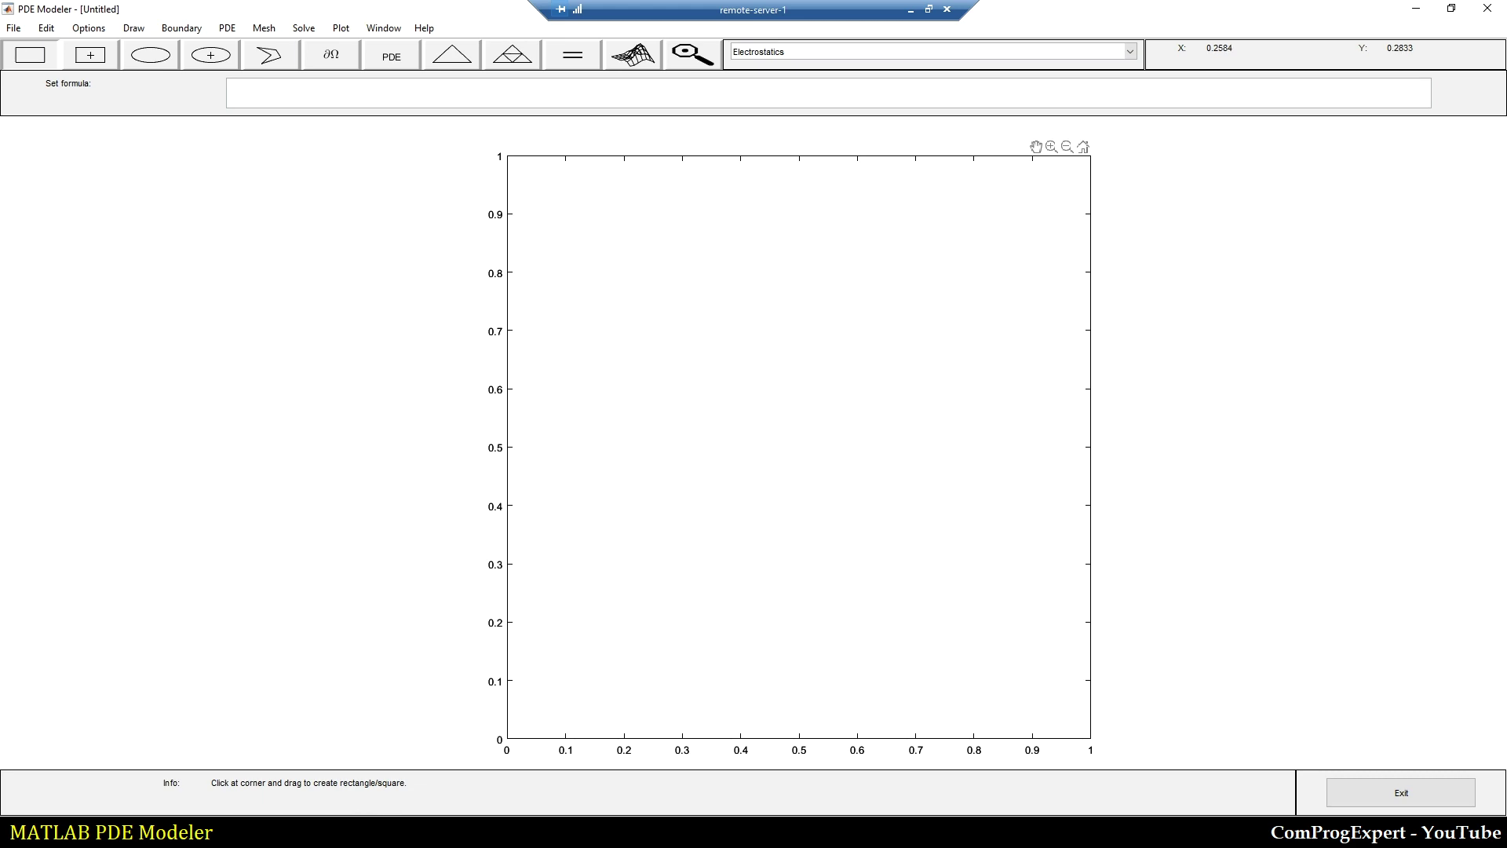
{"action": "left_click", "coordinate": [657, 574]}
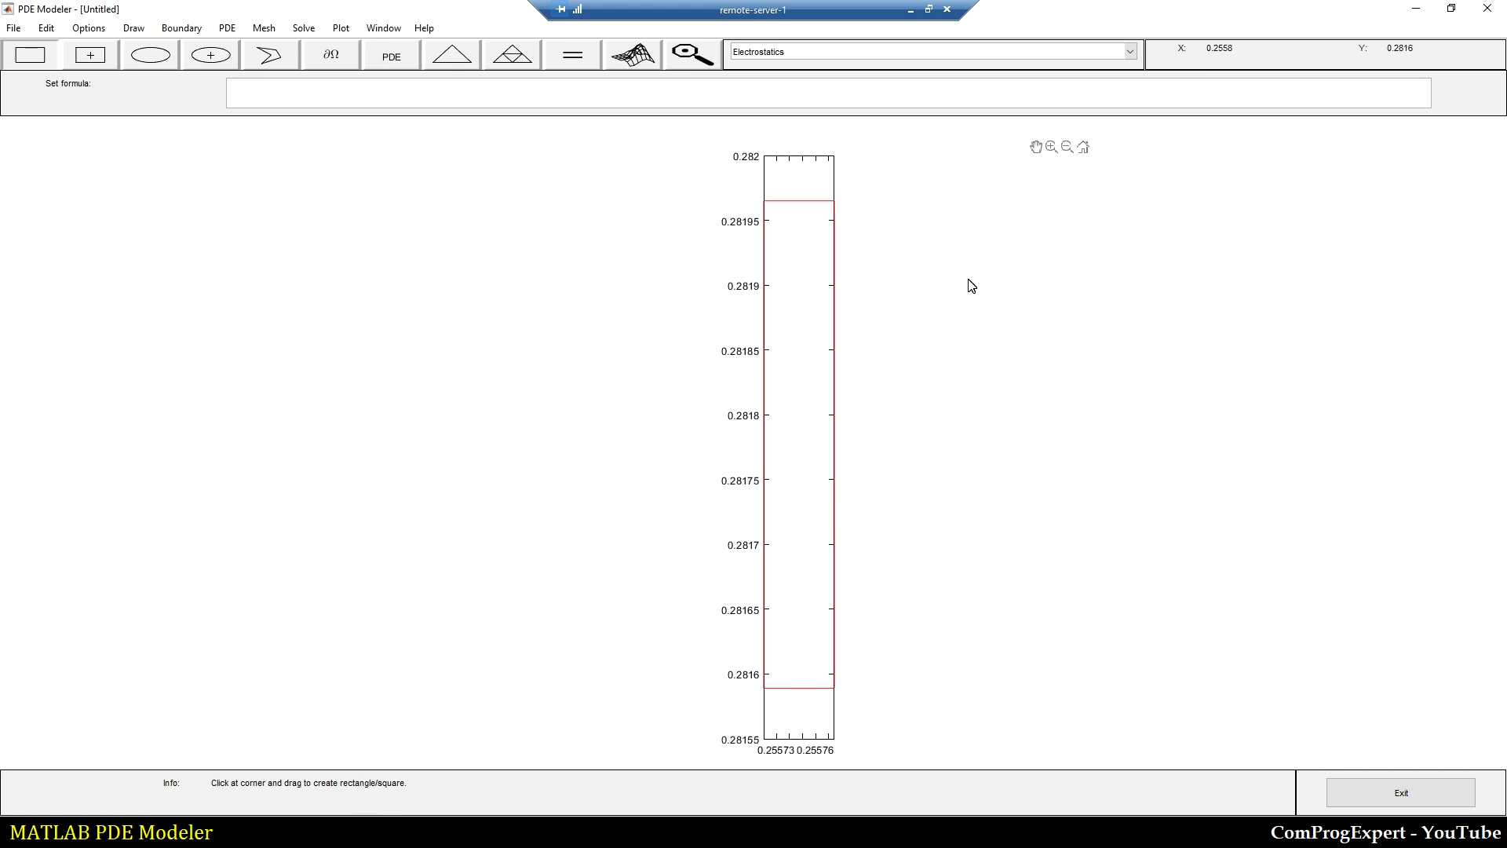
{"action": "double_click", "coordinate": [783, 372]}
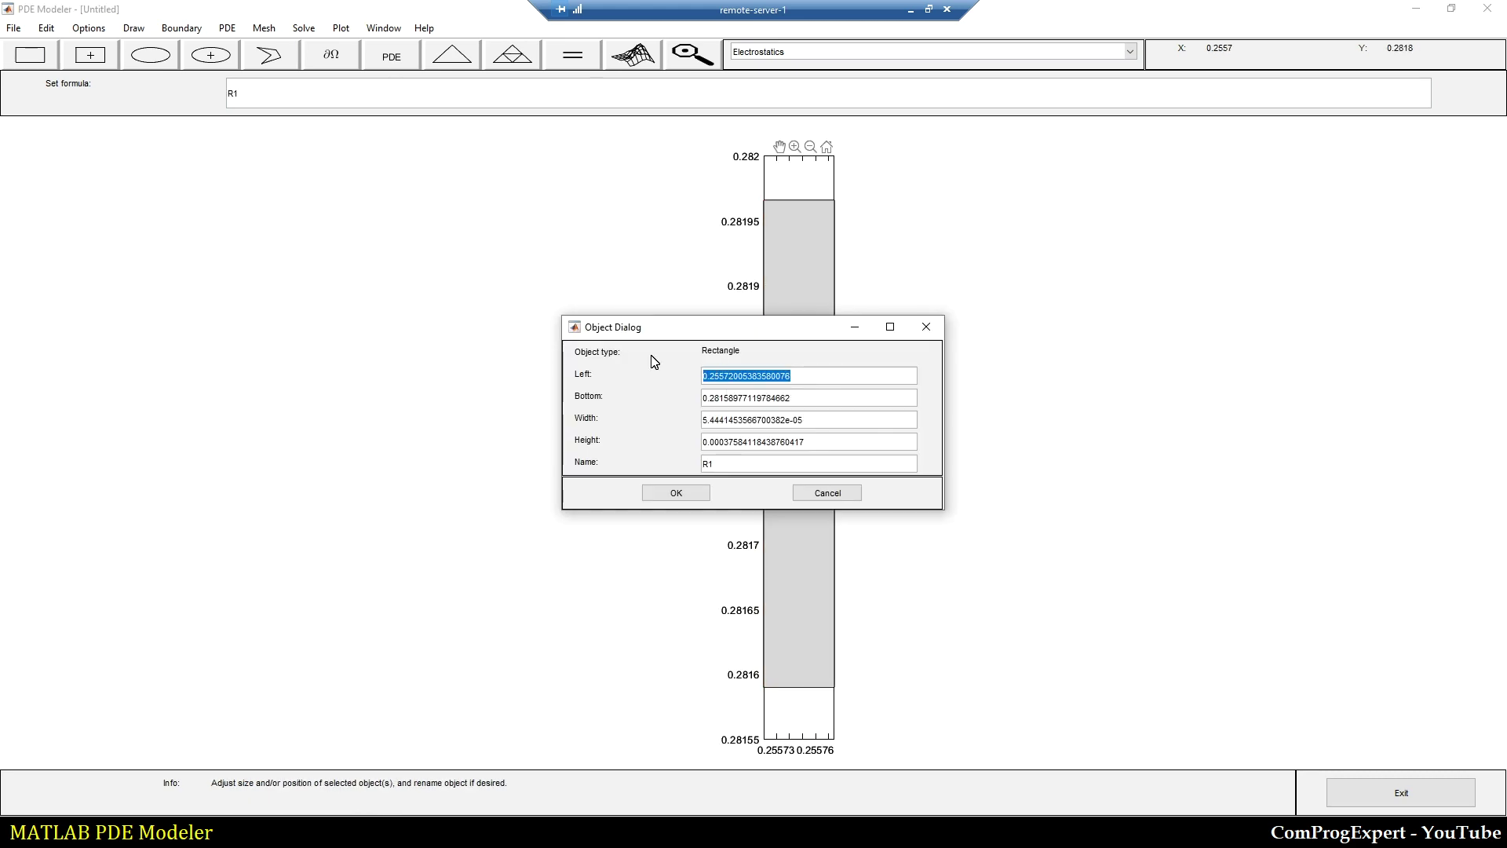
{"action": "type", "text": "0"}
{"action": "key", "text": "Tab"}
{"action": "type", "text": "0"}
{"action": "key", "text": "Tab"}
{"action": "type", "text": "1"}
{"action": "key", "text": "Tab"}
{"action": "type", "text": "1"}
{"action": "key", "text": "Tab"}
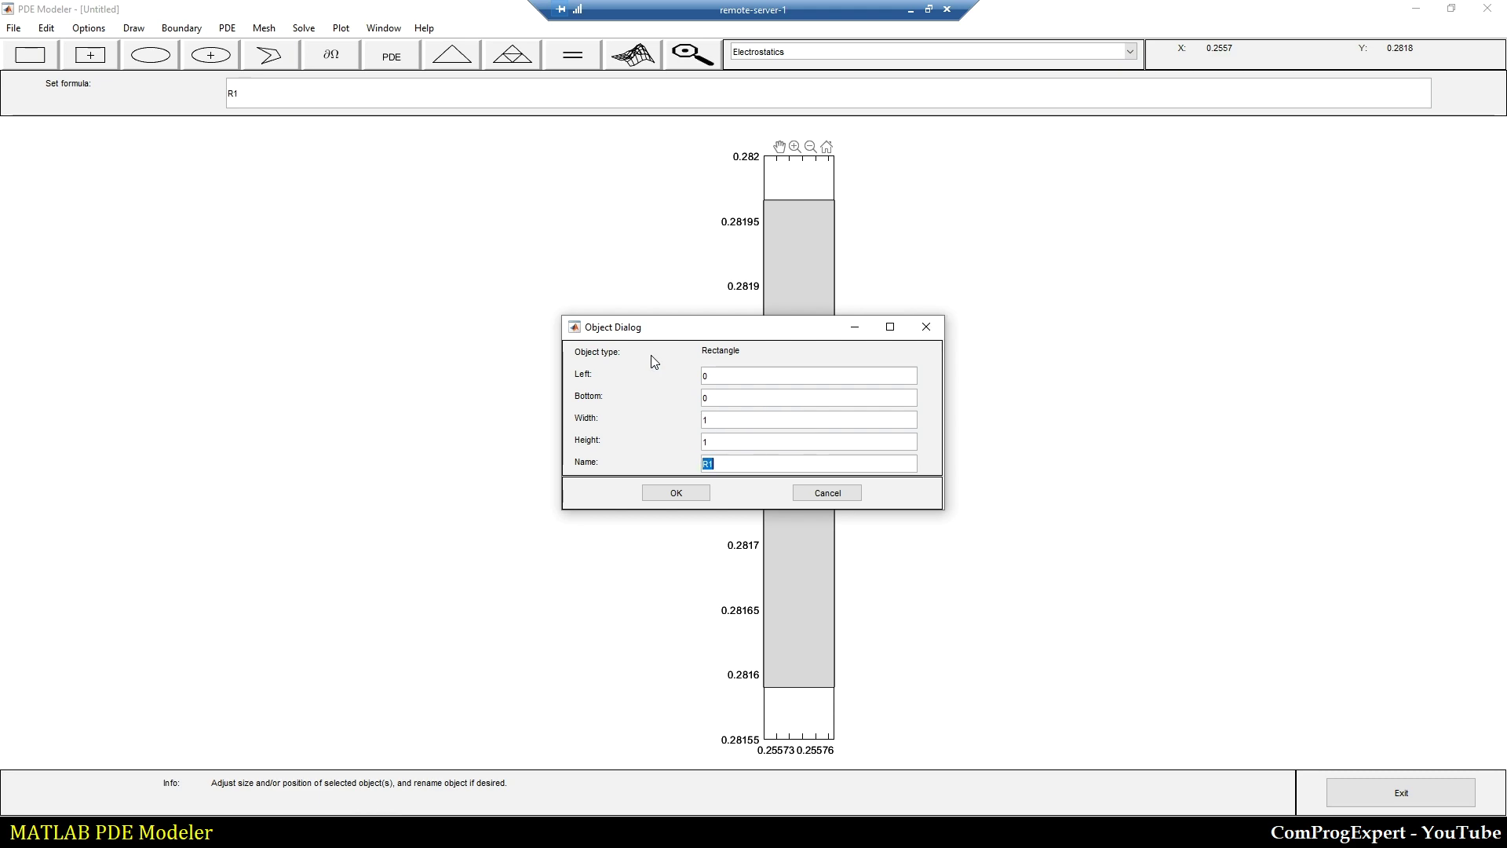
{"action": "left_click", "coordinate": [676, 492]}
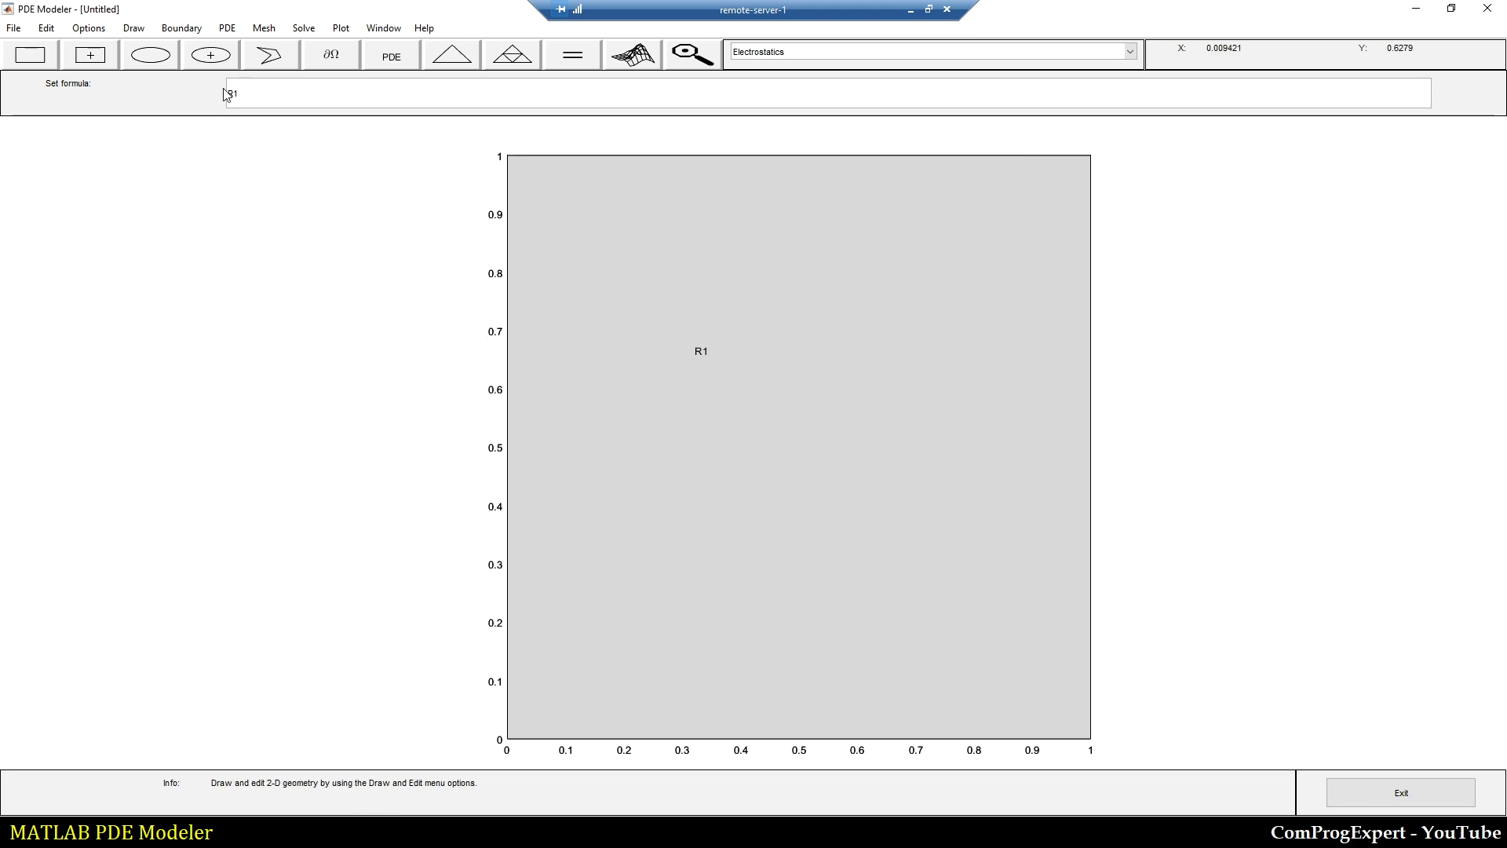
Enter boundary mode and apply a Dirichlet condition with an electric potential of 1 to the square's left edge
{"action": "left_click", "coordinate": [181, 27]}
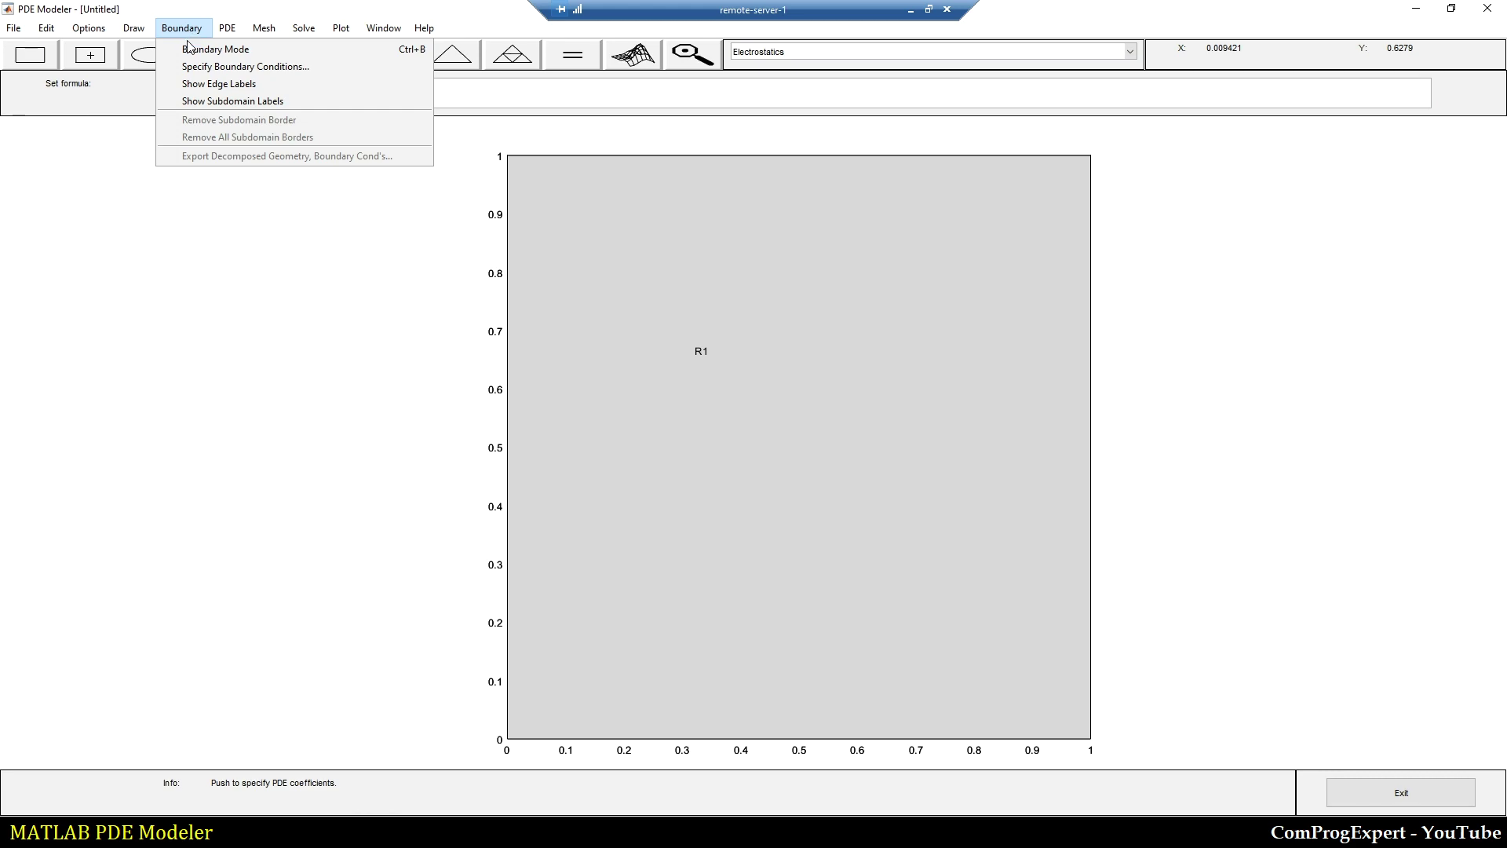
{"action": "left_click", "coordinate": [204, 50]}
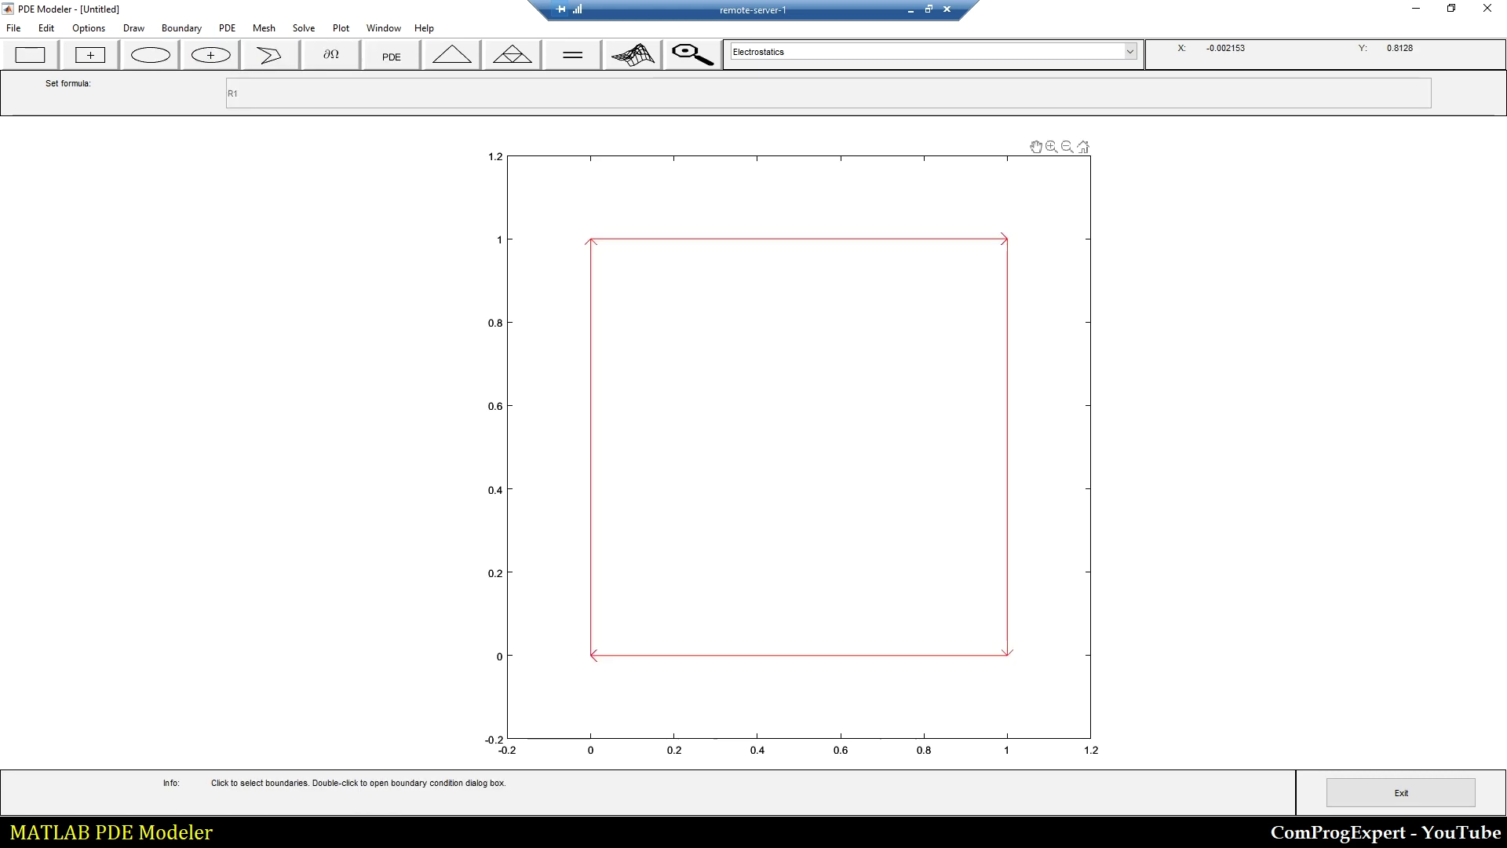
{"action": "double_click", "coordinate": [590, 317]}
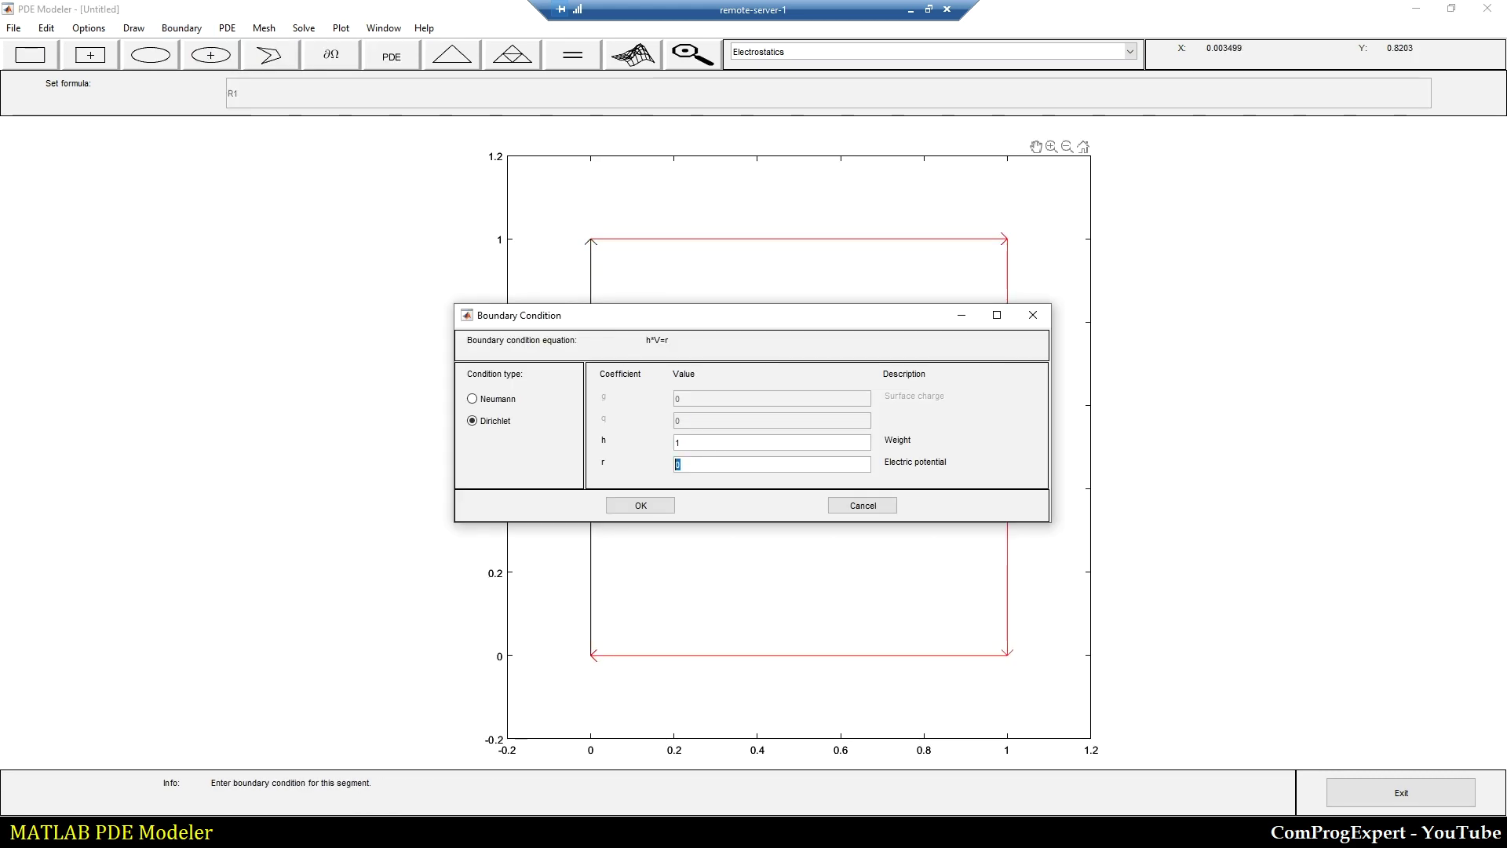
{"action": "left_click", "coordinate": [663, 505]}
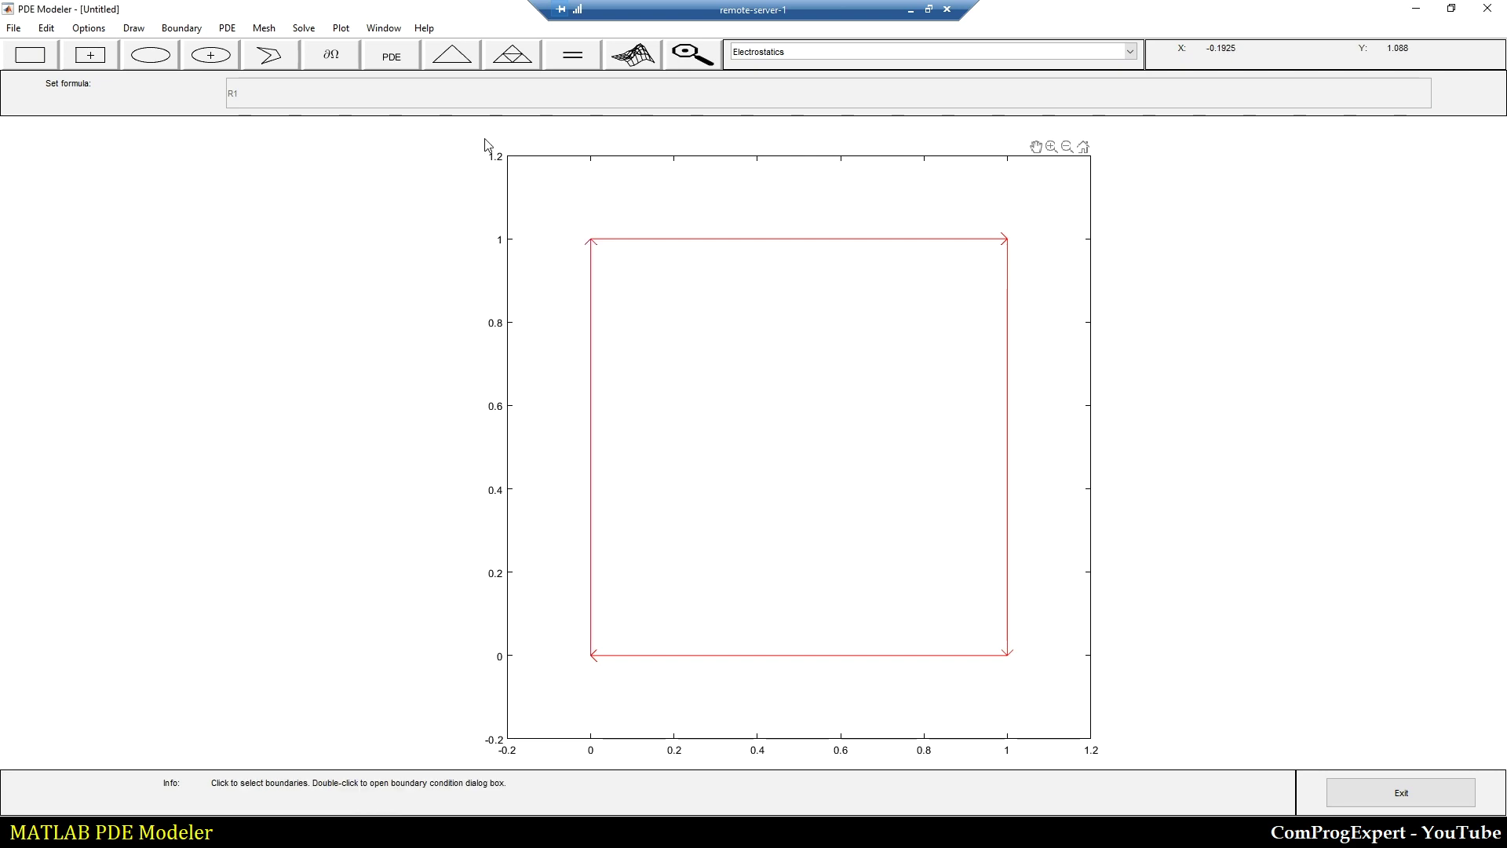
Initialize the triangular mesh on the square and solve the electrostatics PDE for V
{"action": "left_click", "coordinate": [477, 58]}
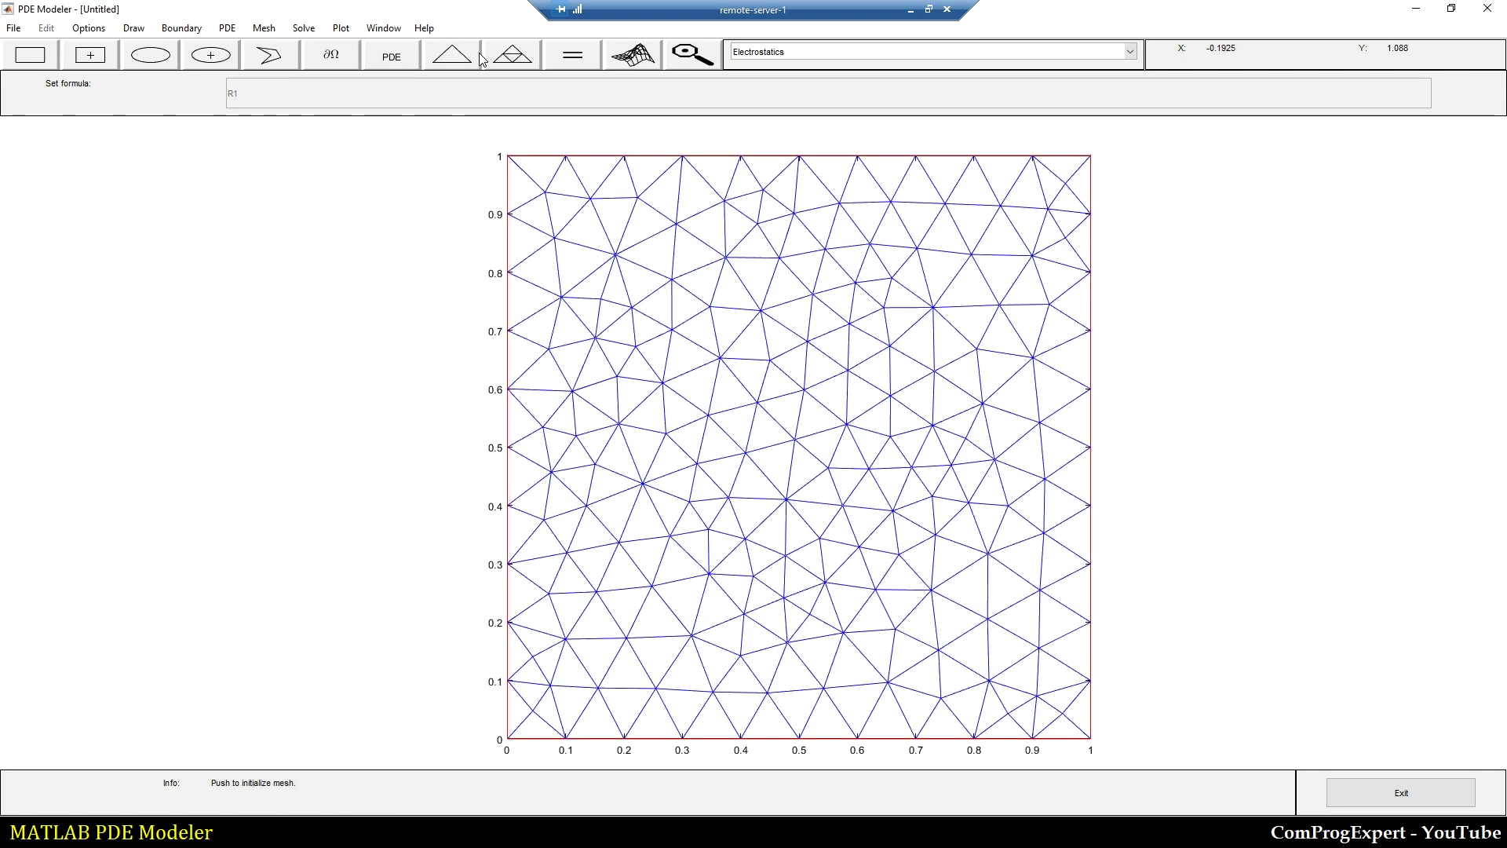
{"action": "left_click", "coordinate": [303, 28]}
{"action": "left_click", "coordinate": [326, 48]}
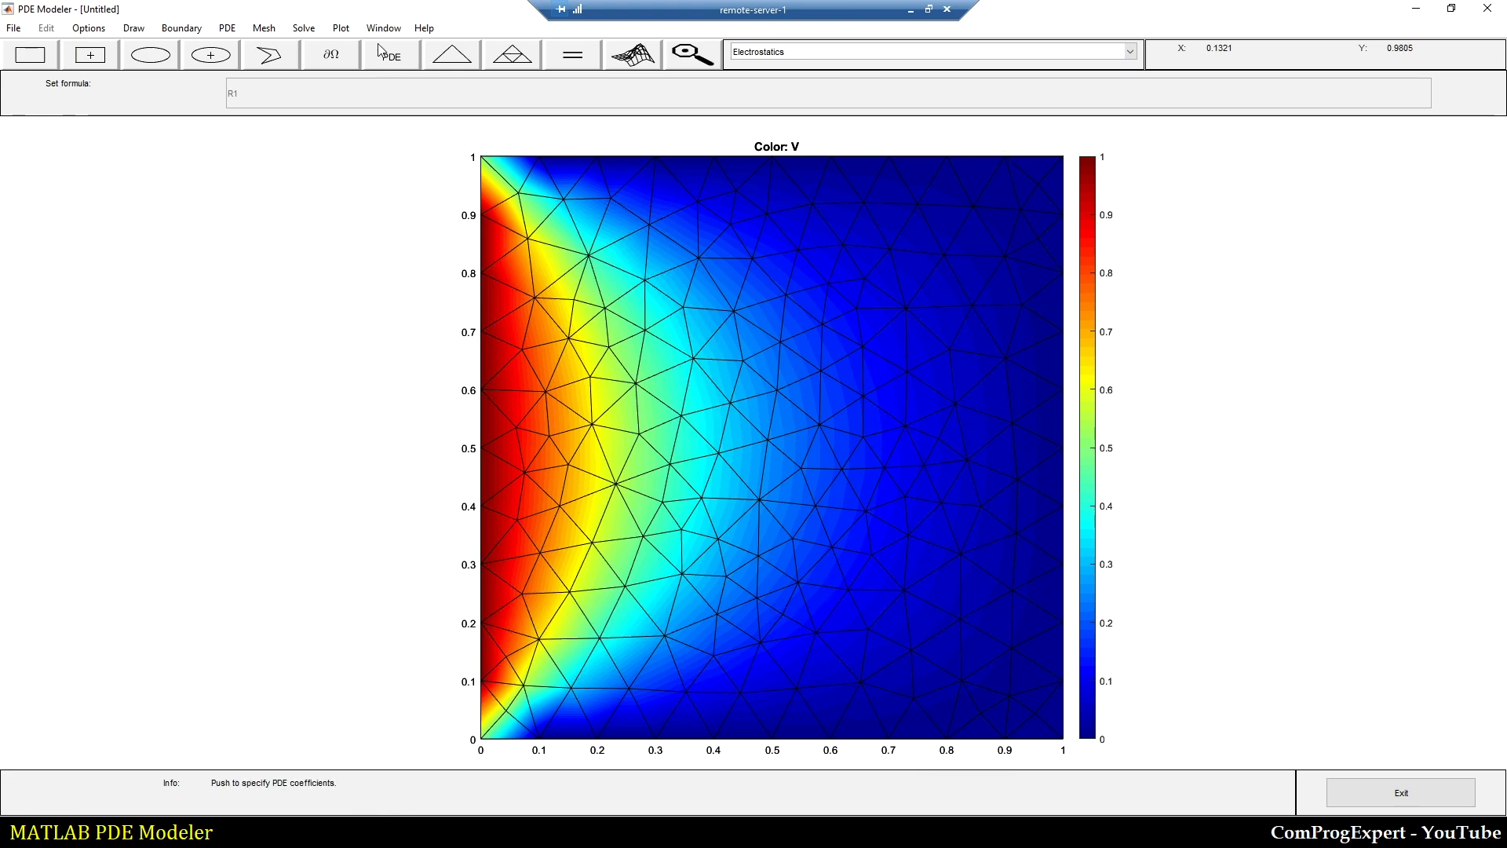
Plot the electric potential in color with contour lines and without the mesh
{"action": "left_click", "coordinate": [341, 28]}
{"action": "left_click", "coordinate": [356, 73]}
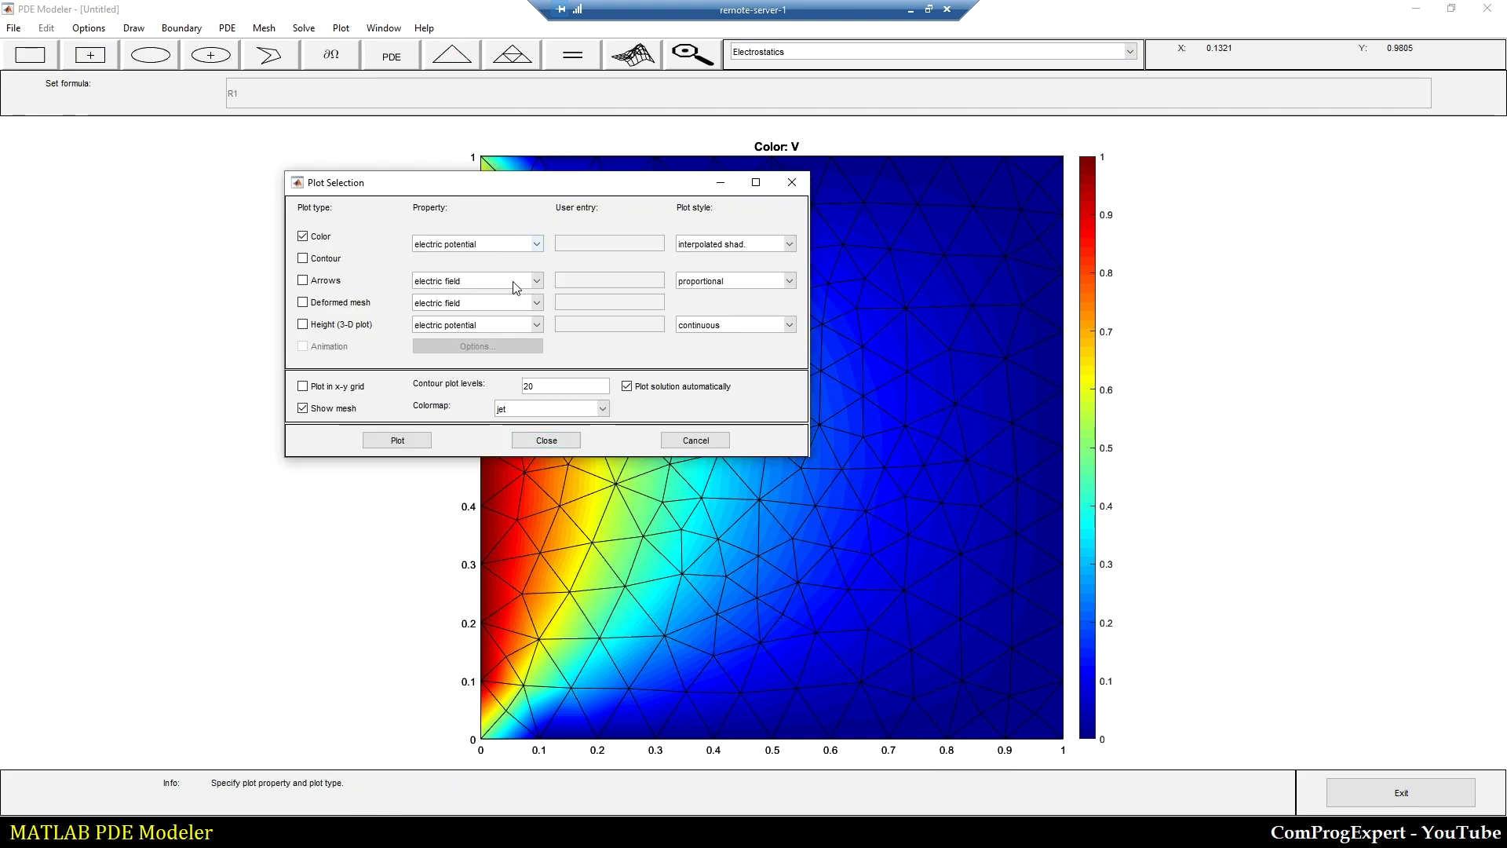
{"action": "left_click_drag", "start_coordinate": [464, 185], "coordinate": [579, 193]}
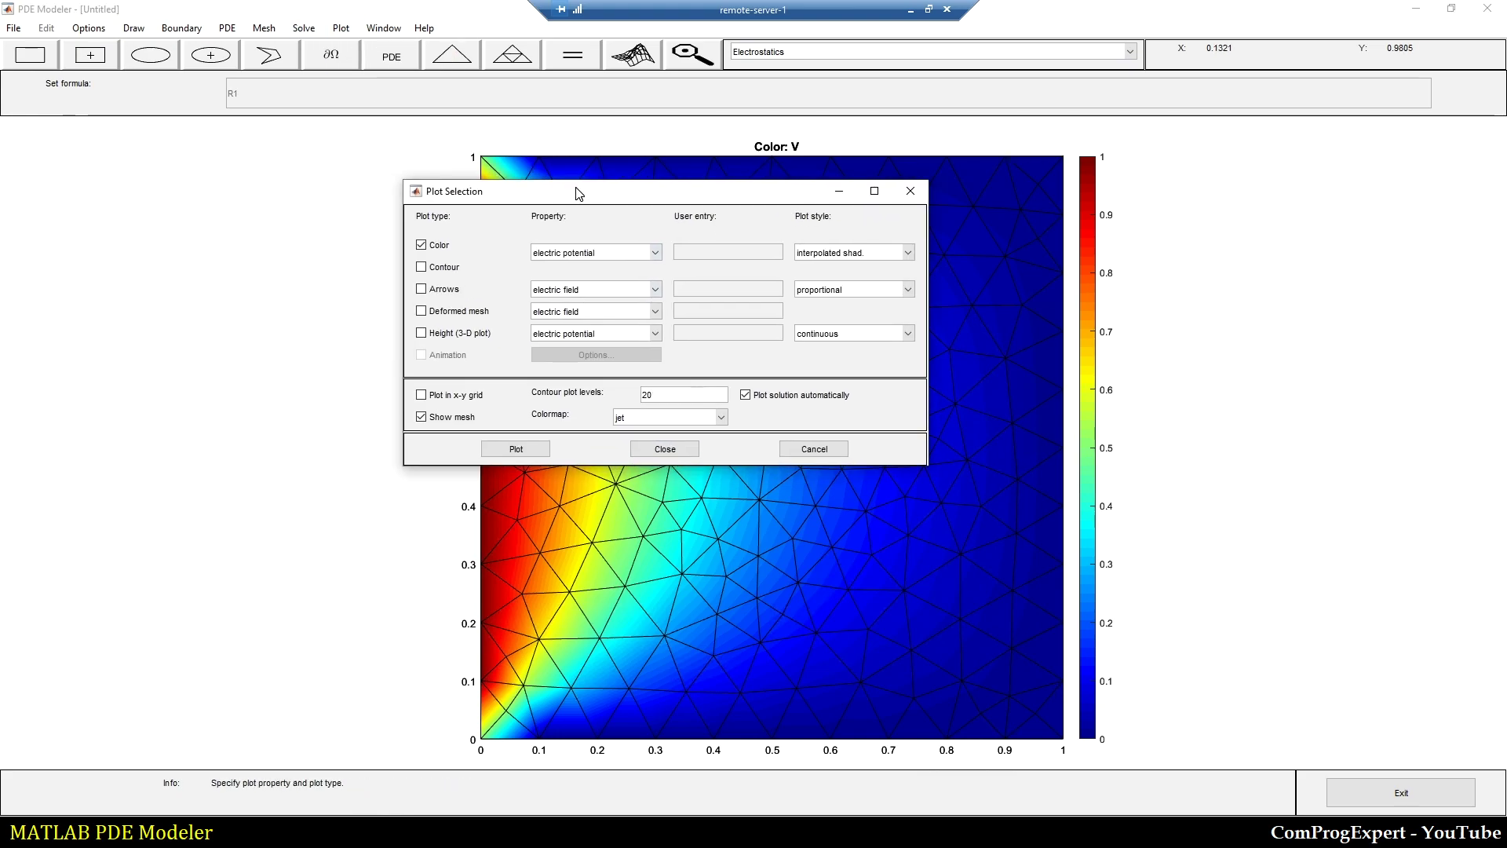
{"action": "left_click", "coordinate": [443, 418]}
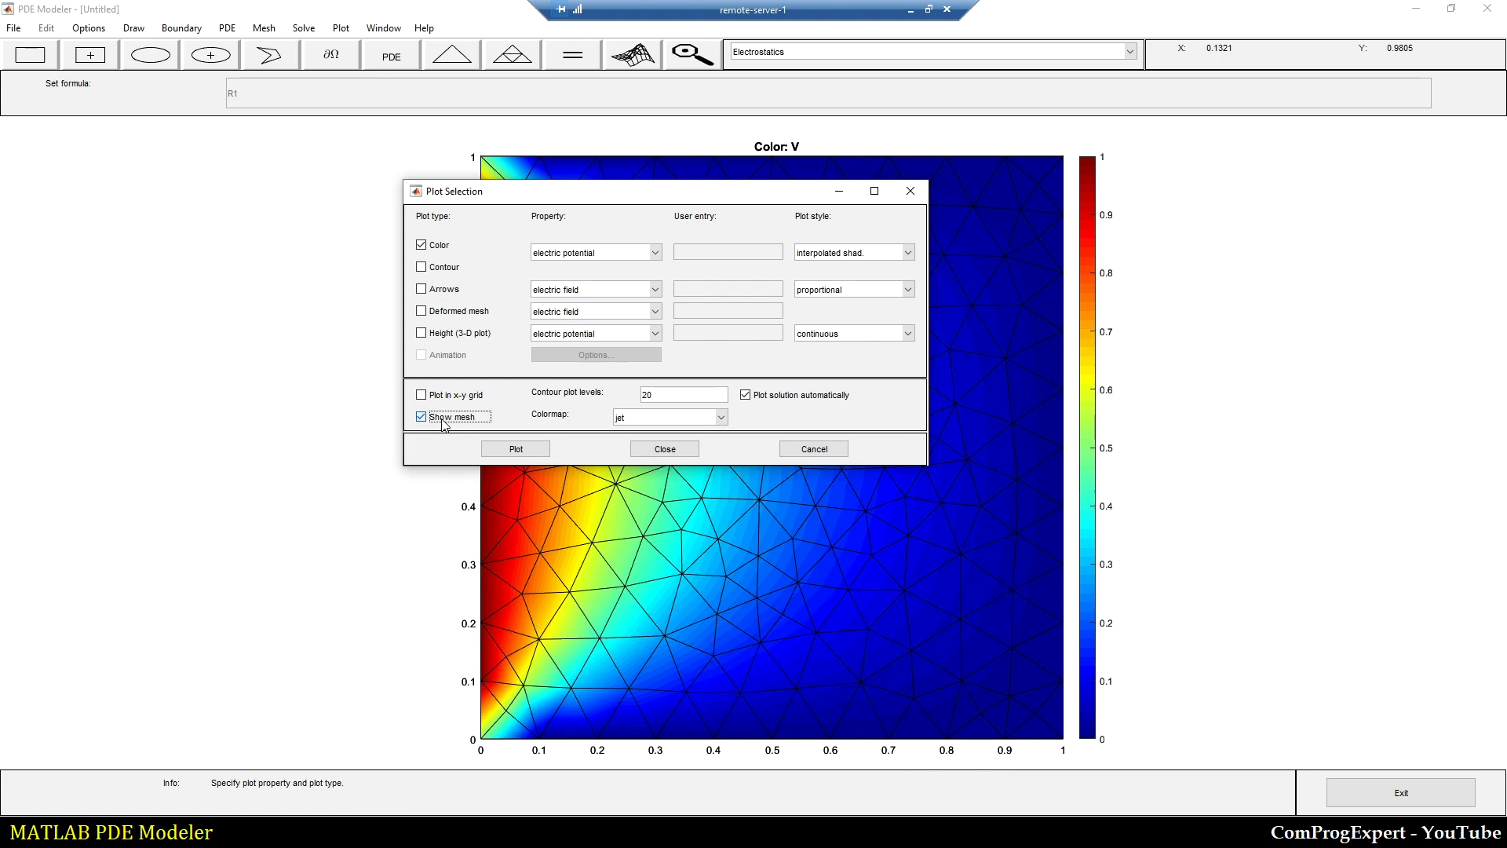
{"action": "left_click", "coordinate": [448, 268]}
{"action": "left_click", "coordinate": [501, 454]}
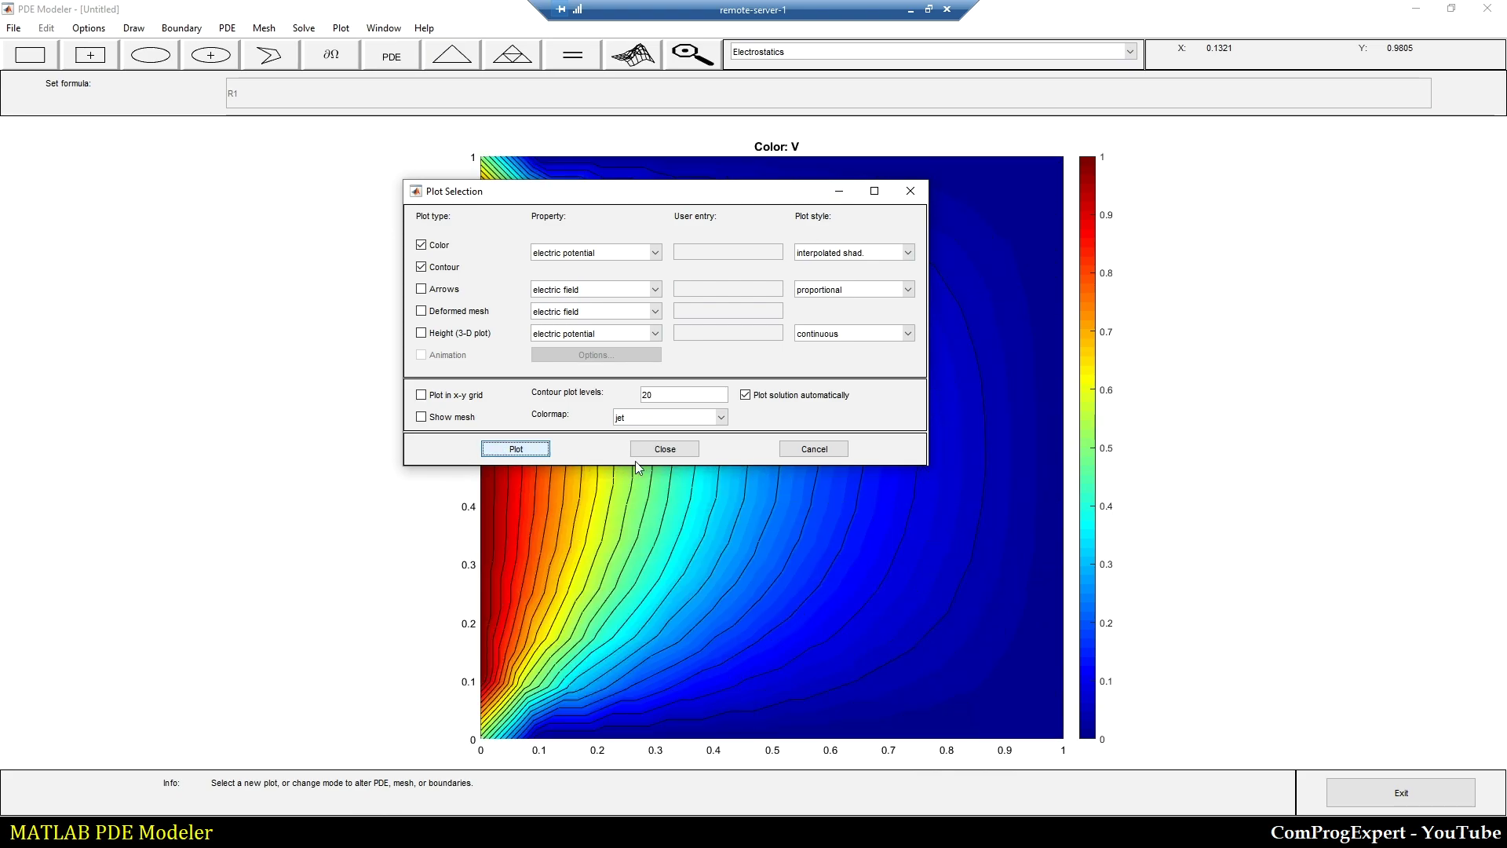
Add arrows for the electric field to the color and contour plot of the electric potential, and redraw the plot
{"action": "left_click_drag", "start_coordinate": [666, 179], "coordinate": [593, 188]}
{"action": "left_click", "coordinate": [372, 296]}
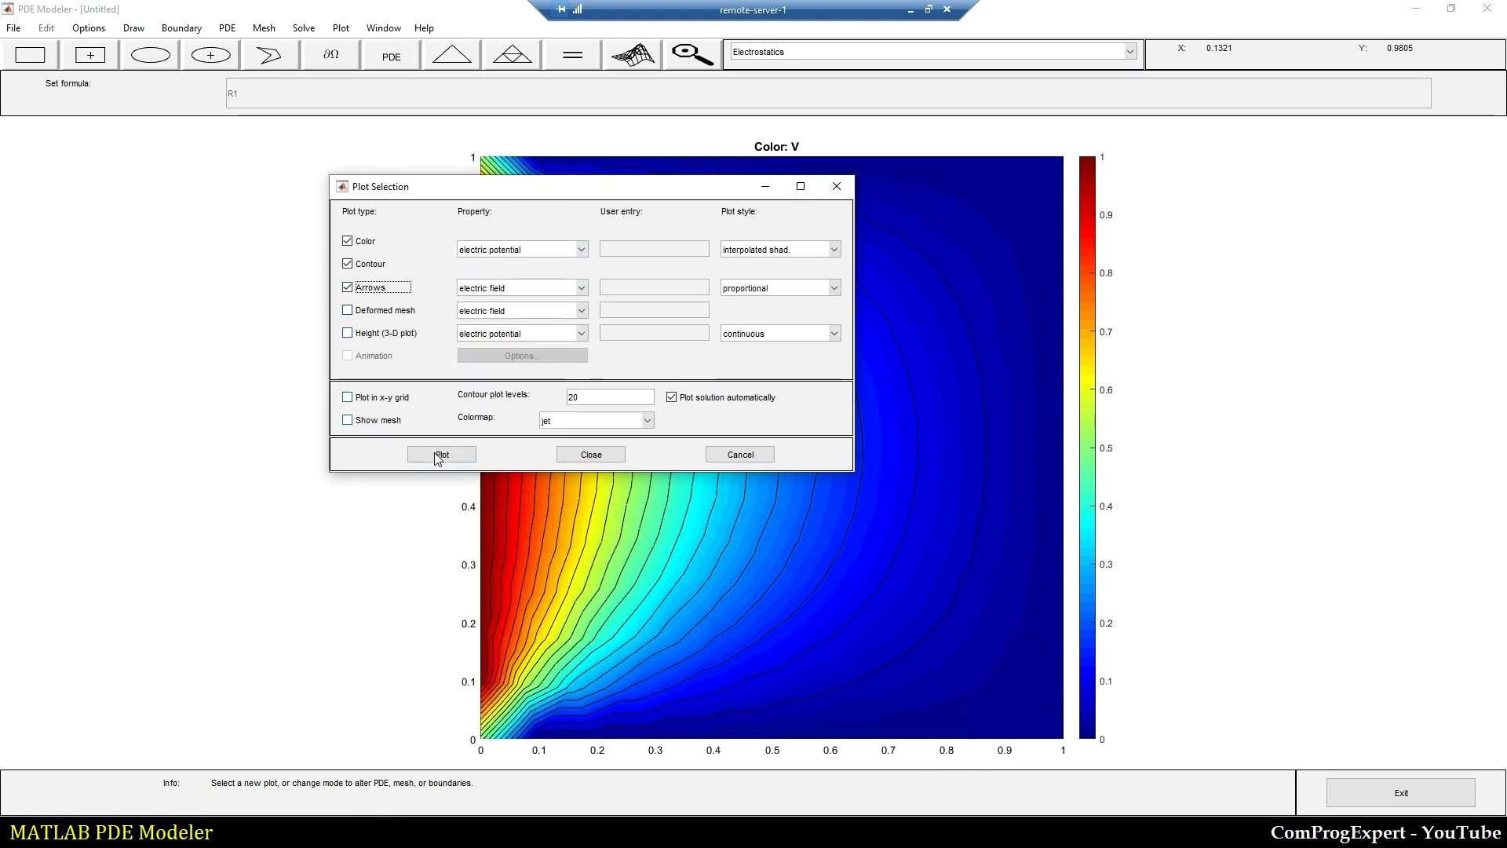
{"action": "left_click", "coordinate": [502, 250]}
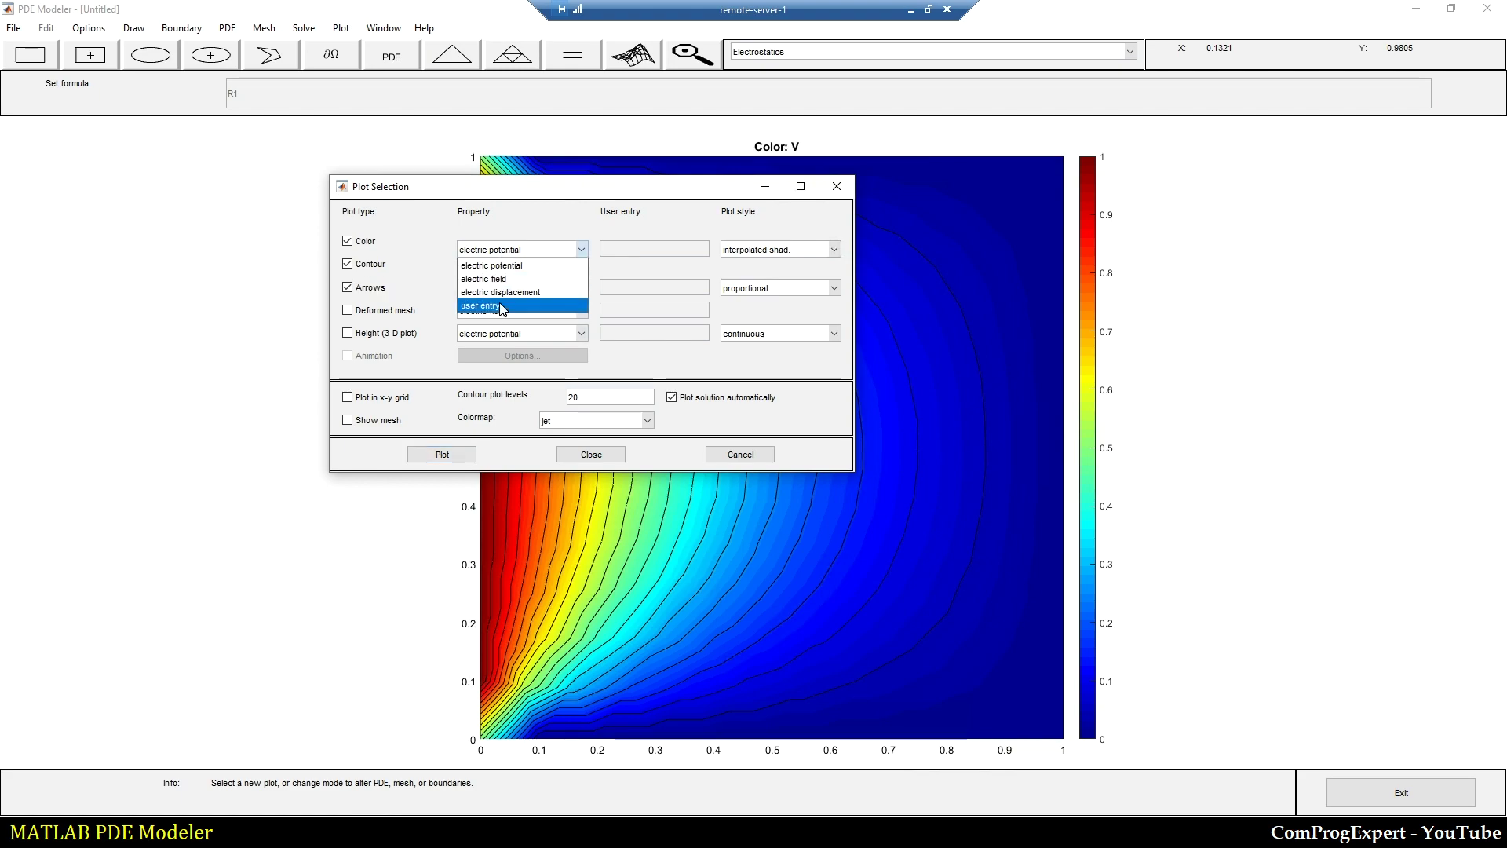
{"action": "left_click", "coordinate": [515, 253]}
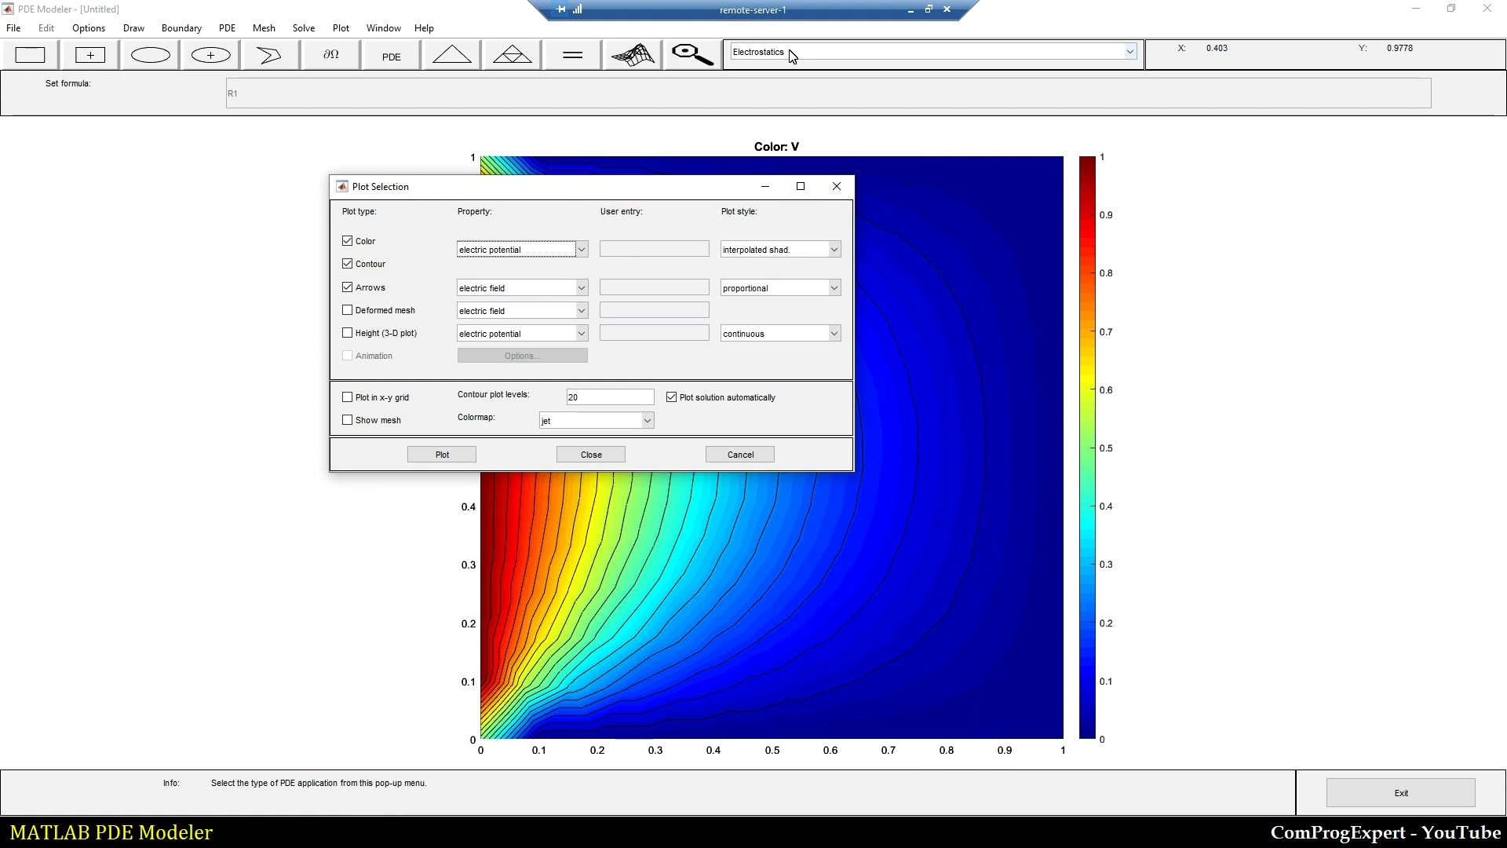
{"action": "left_click", "coordinate": [454, 456]}
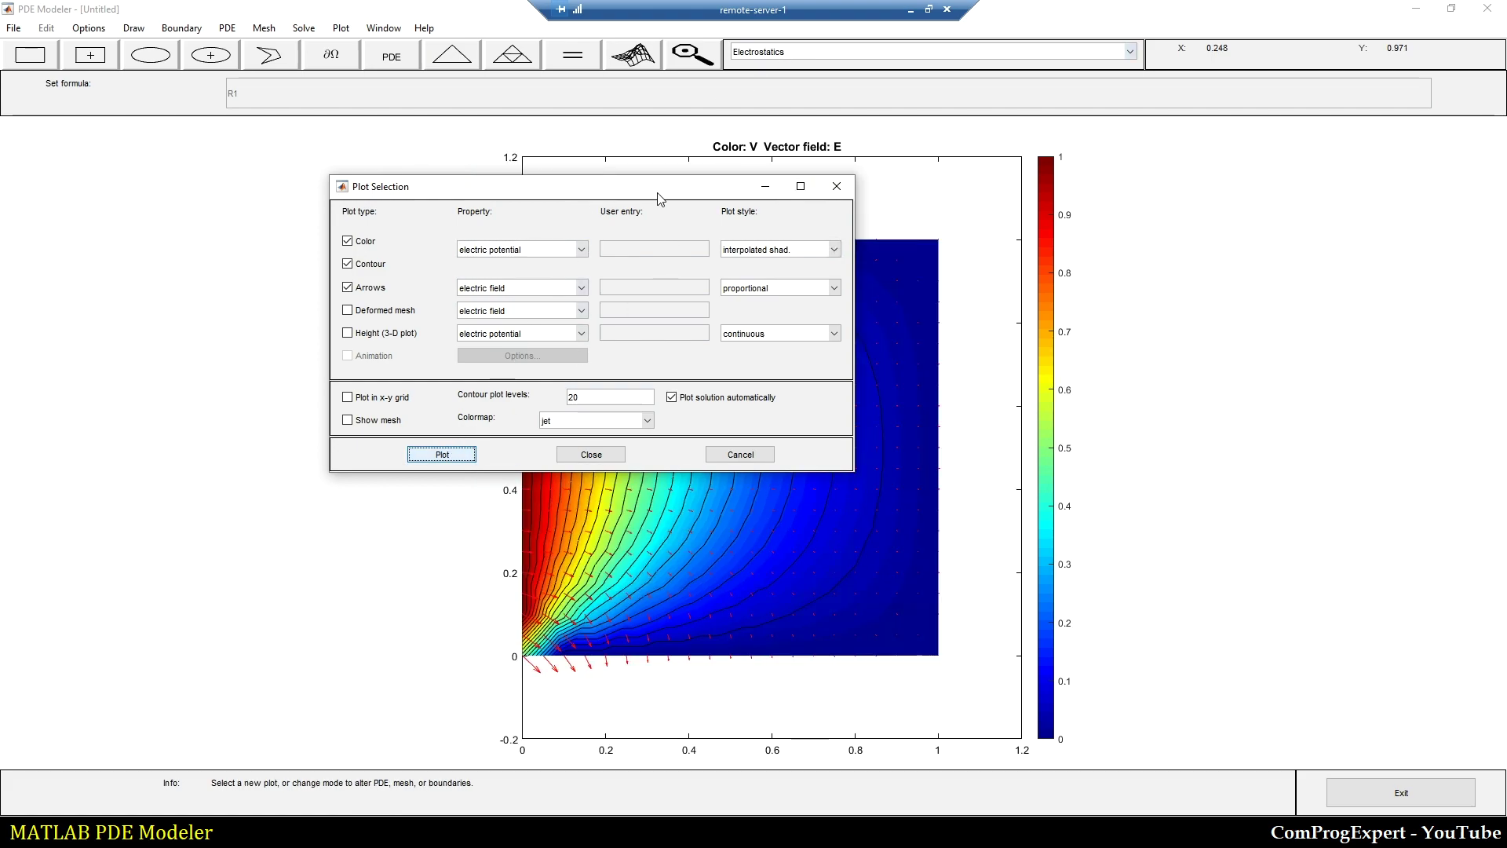
Turn off the arrows and contours and plot the electric potential as a 3-D height surface
{"action": "left_click_drag", "start_coordinate": [658, 198], "coordinate": [787, 192]}
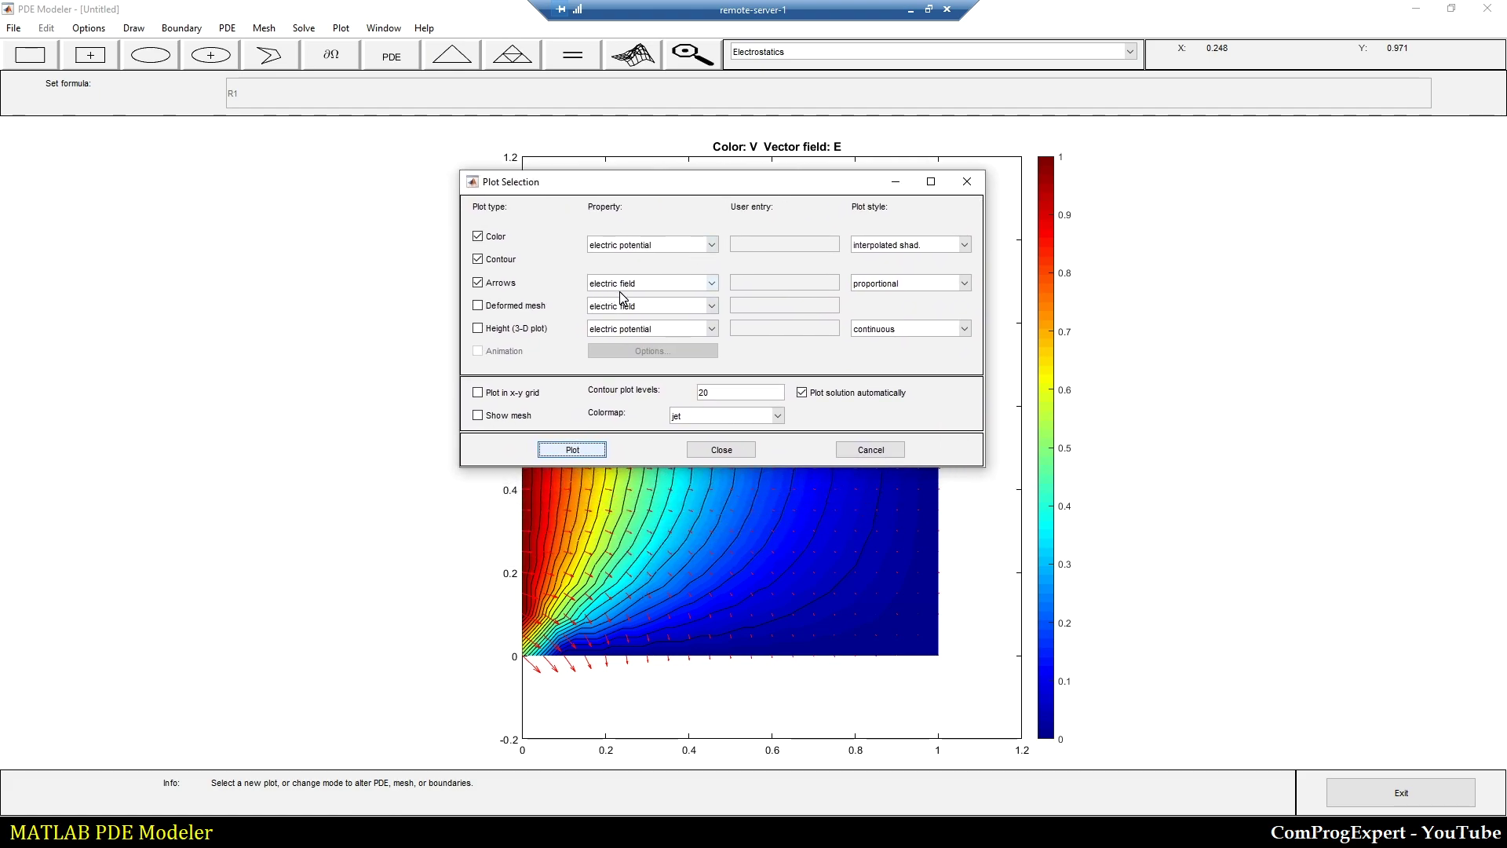
{"action": "left_click", "coordinate": [486, 284]}
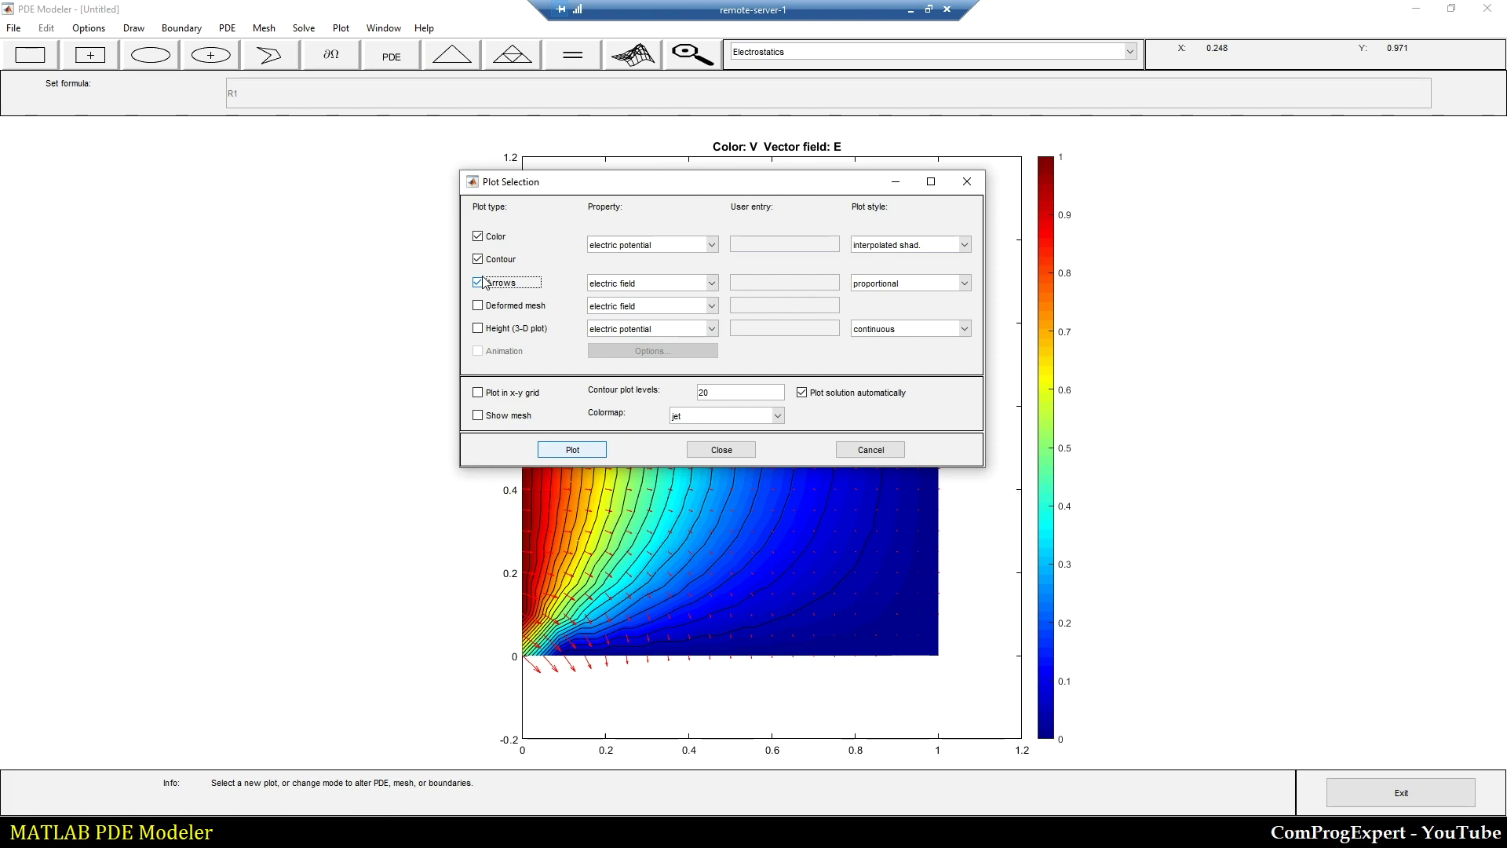
{"action": "left_click", "coordinate": [487, 259]}
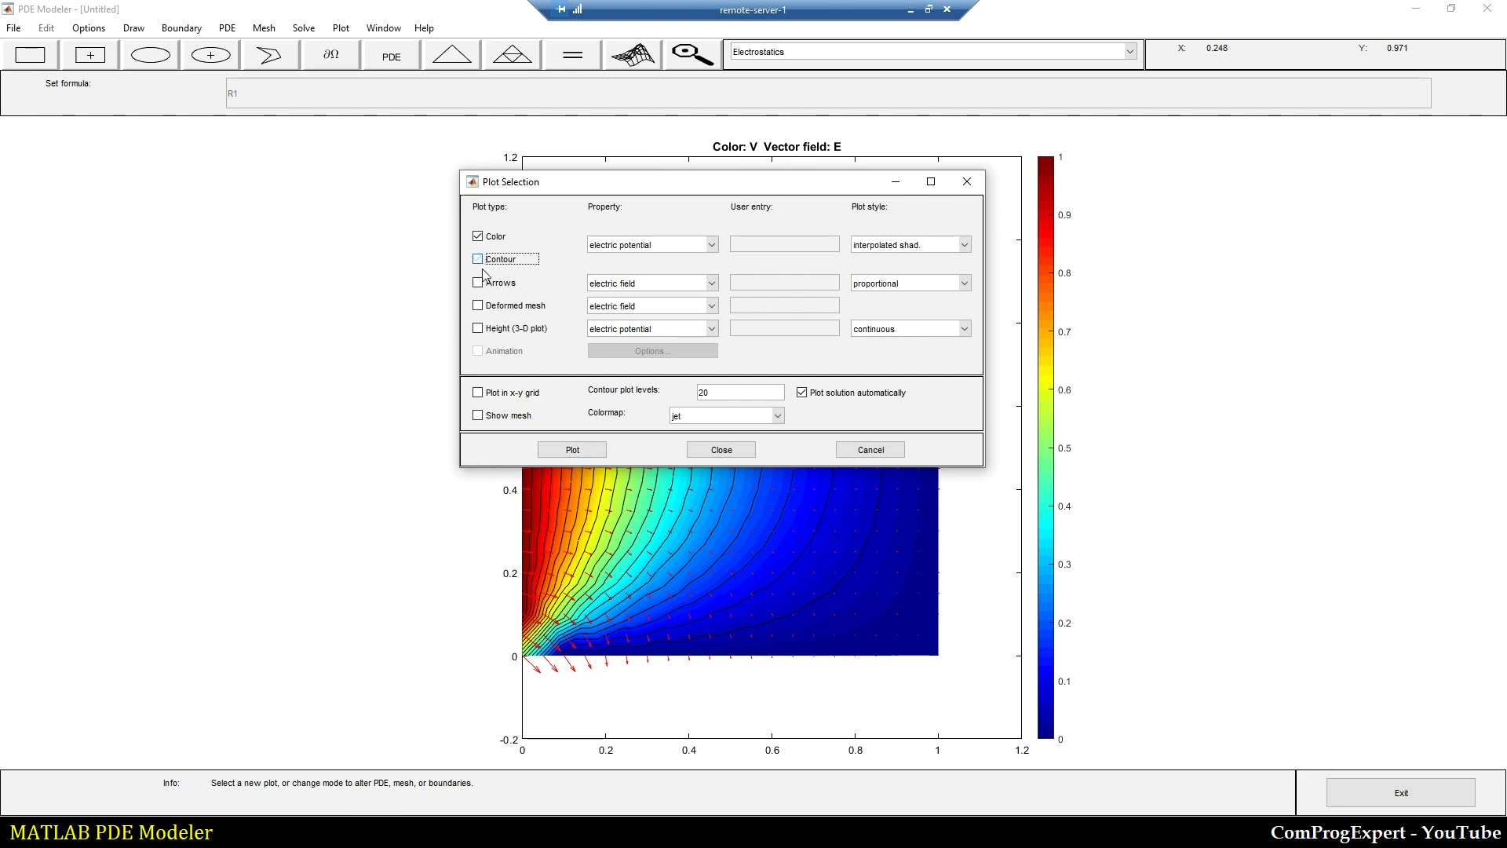
{"action": "left_click", "coordinate": [481, 330]}
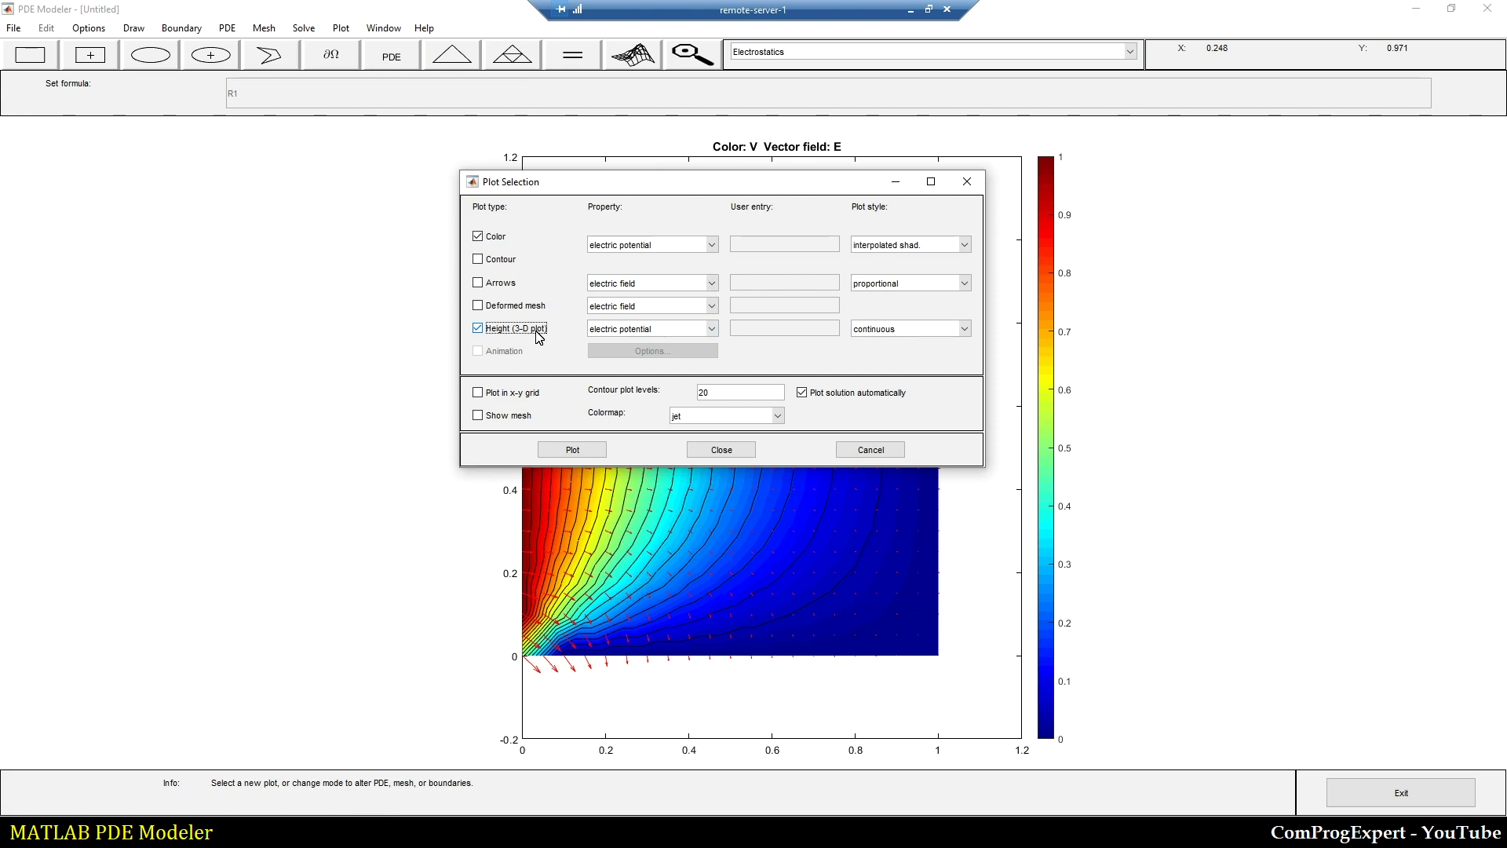
{"action": "left_click", "coordinate": [552, 454]}
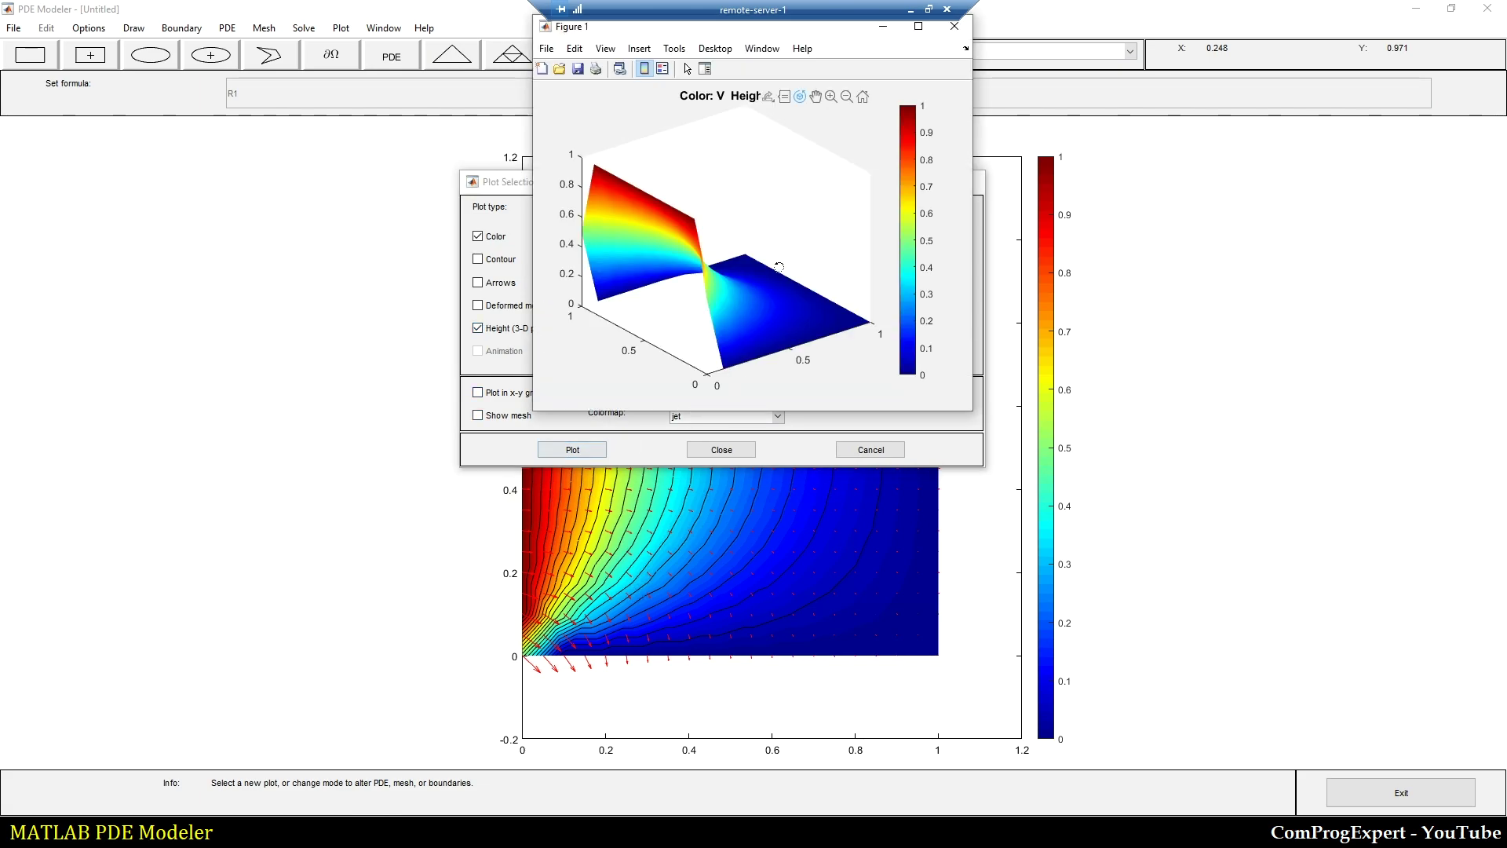
Examine the 3-D electric potential surface from several angles, and close the figure and the plot settings
{"action": "mouse_move", "coordinate": [620, 266]}
{"action": "left_mouse_down"}
{"action": "mouse_move", "coordinate": [656, 269]}
{"action": "mouse_move", "coordinate": [629, 263]}
{"action": "left_mouse_up"}
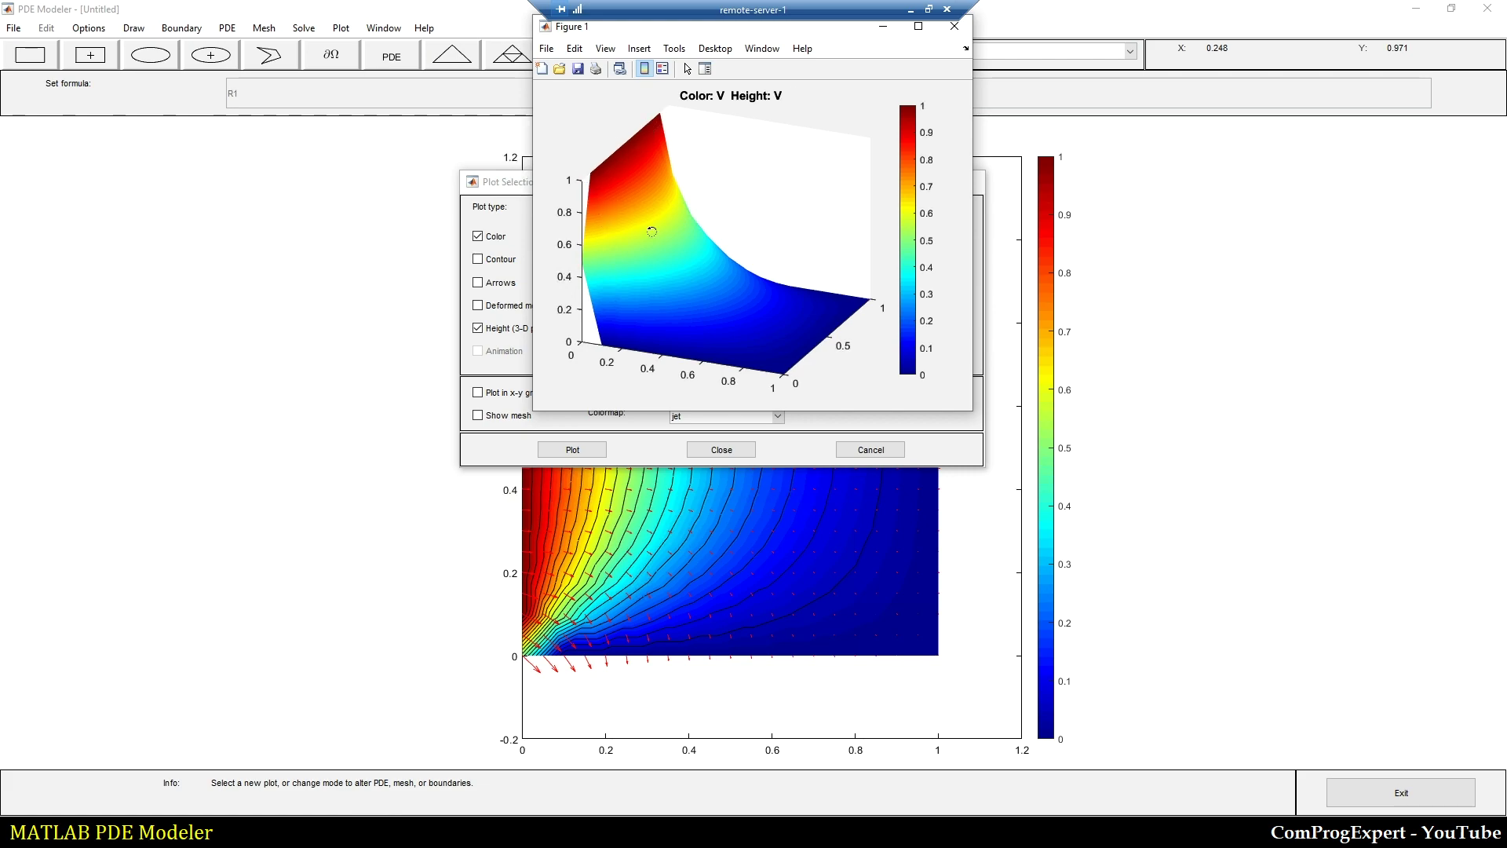
{"action": "left_click_drag", "start_coordinate": [651, 231], "coordinate": [569, 337]}
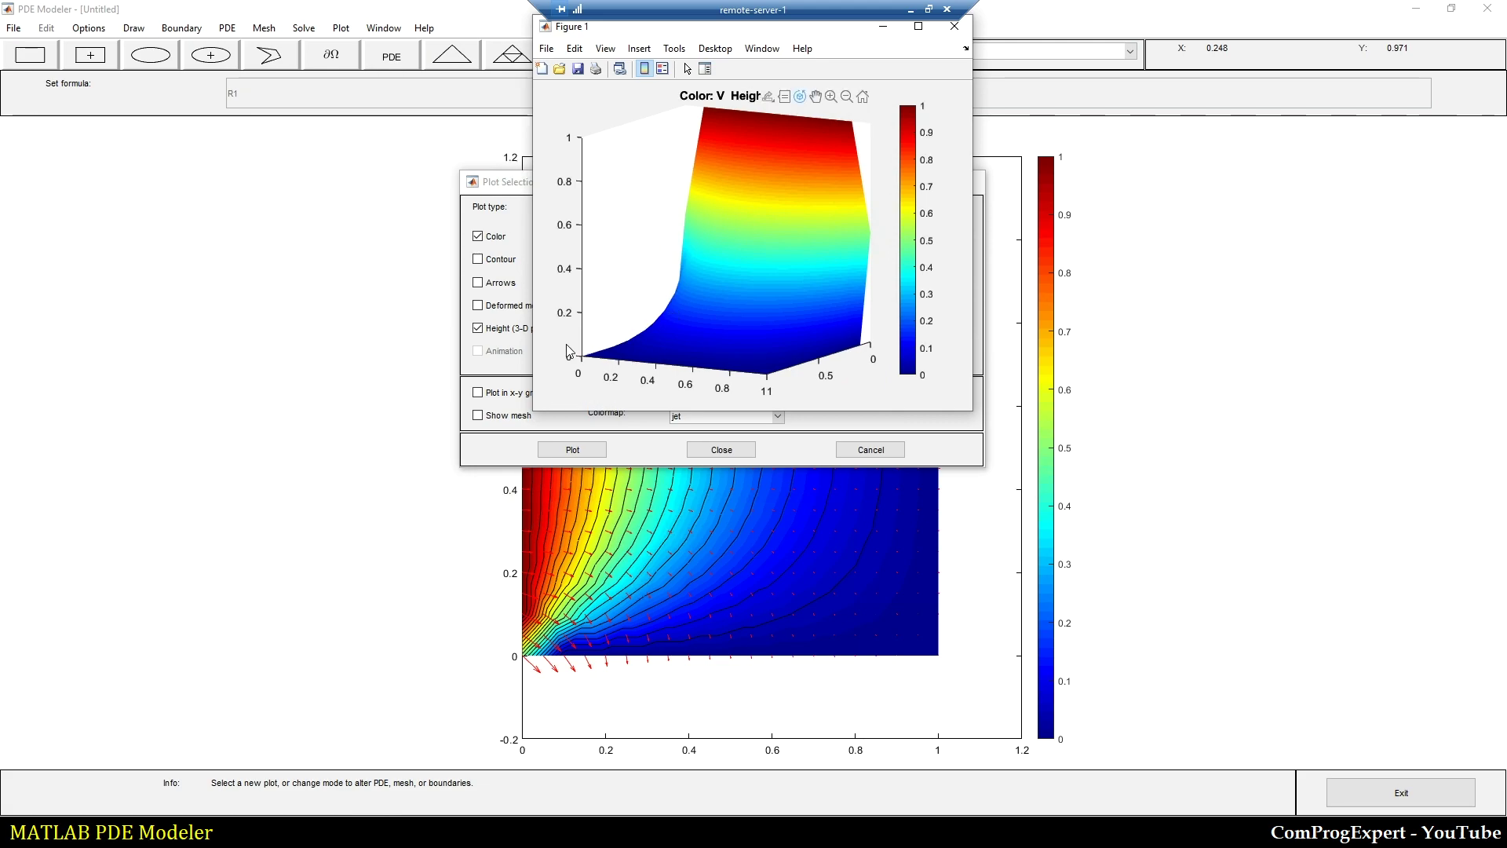
{"action": "mouse_move", "coordinate": [778, 315]}
{"action": "left_mouse_down"}
{"action": "mouse_move", "coordinate": [819, 312]}
{"action": "mouse_move", "coordinate": [761, 297]}
{"action": "left_mouse_up"}
{"action": "left_click_drag", "start_coordinate": [638, 192], "coordinate": [591, 166]}
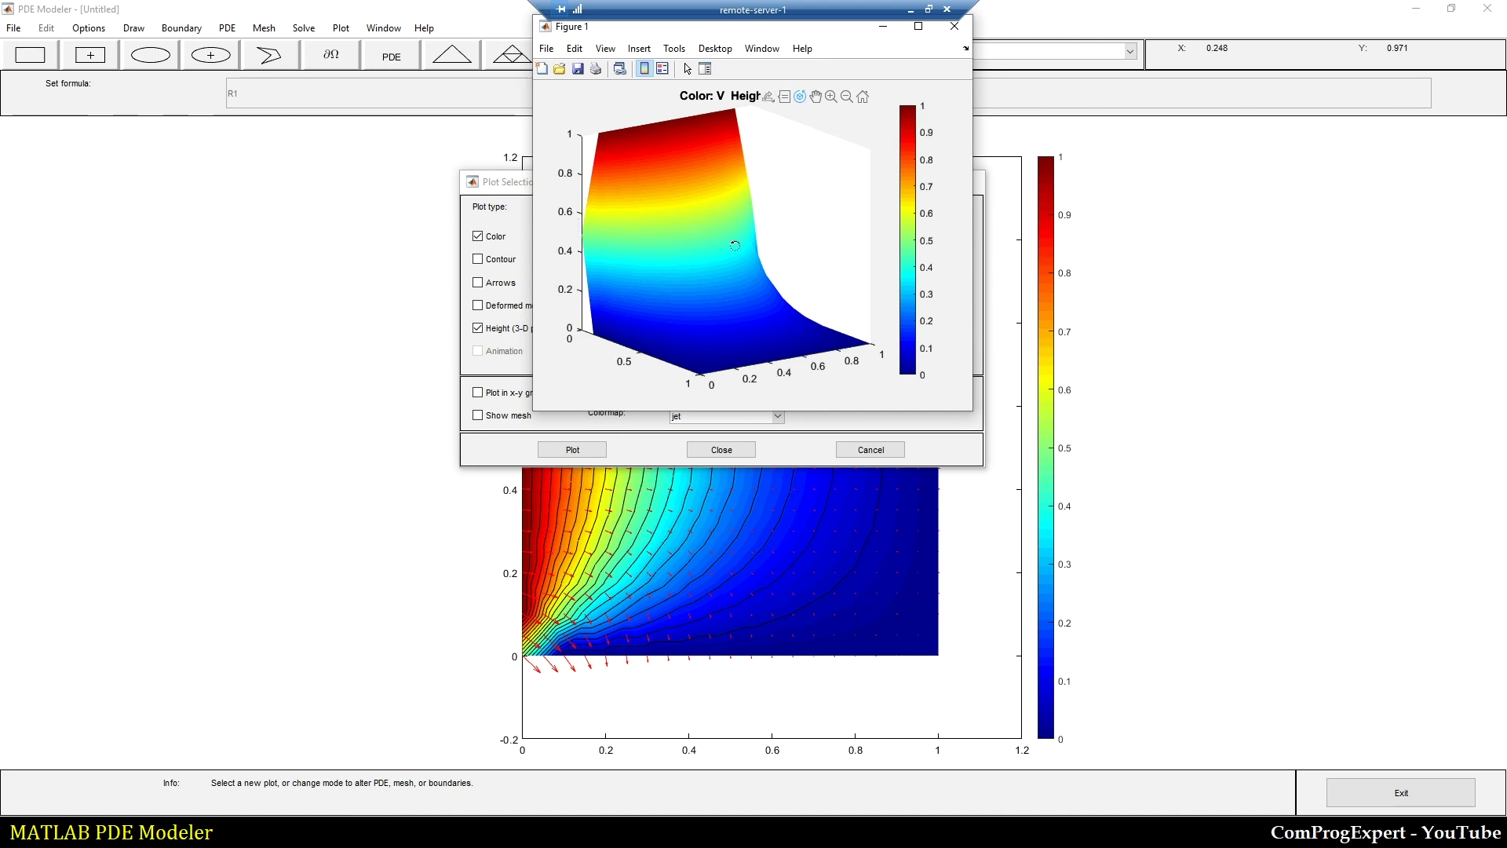
{"action": "left_click", "coordinate": [954, 25]}
{"action": "left_click", "coordinate": [721, 450]}
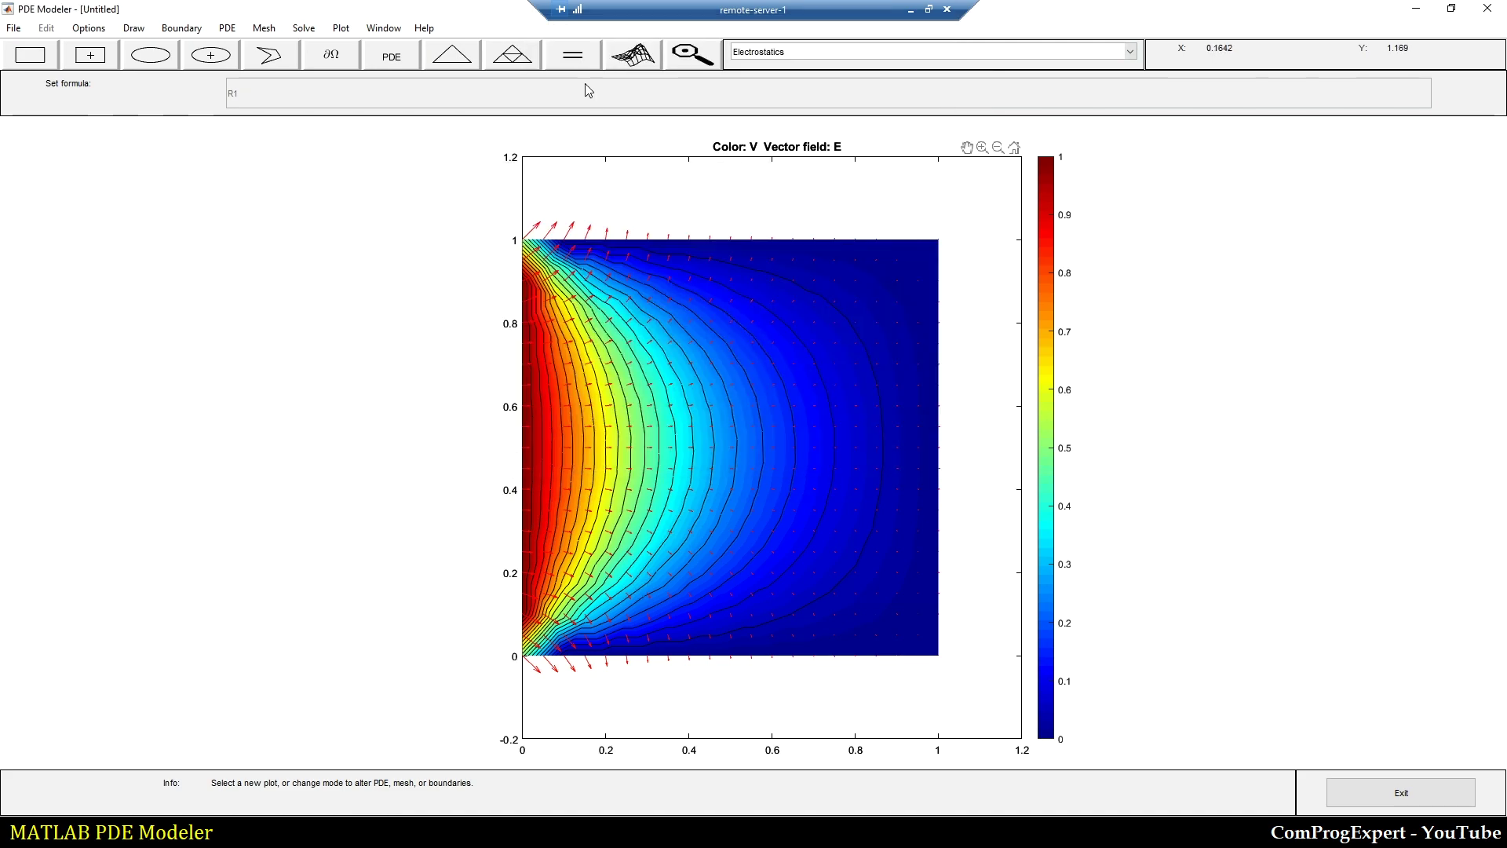
Initialize the triangular mesh on the square again and refine it repeatedly
{"action": "left_click", "coordinate": [471, 60]}
{"action": "left_click", "coordinate": [511, 59]}
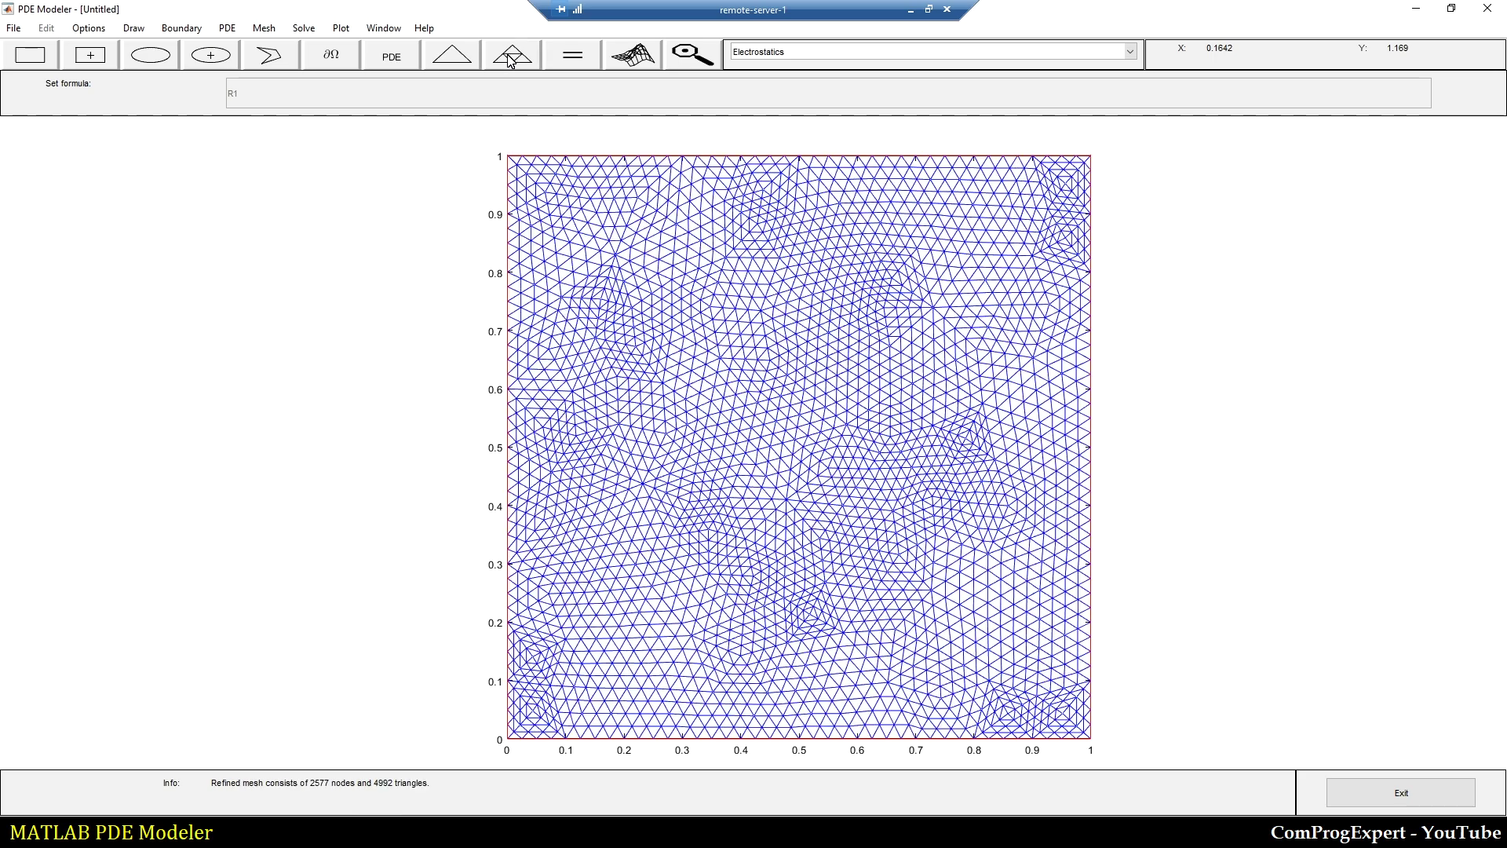
{"action": "left_click", "coordinate": [511, 60]}
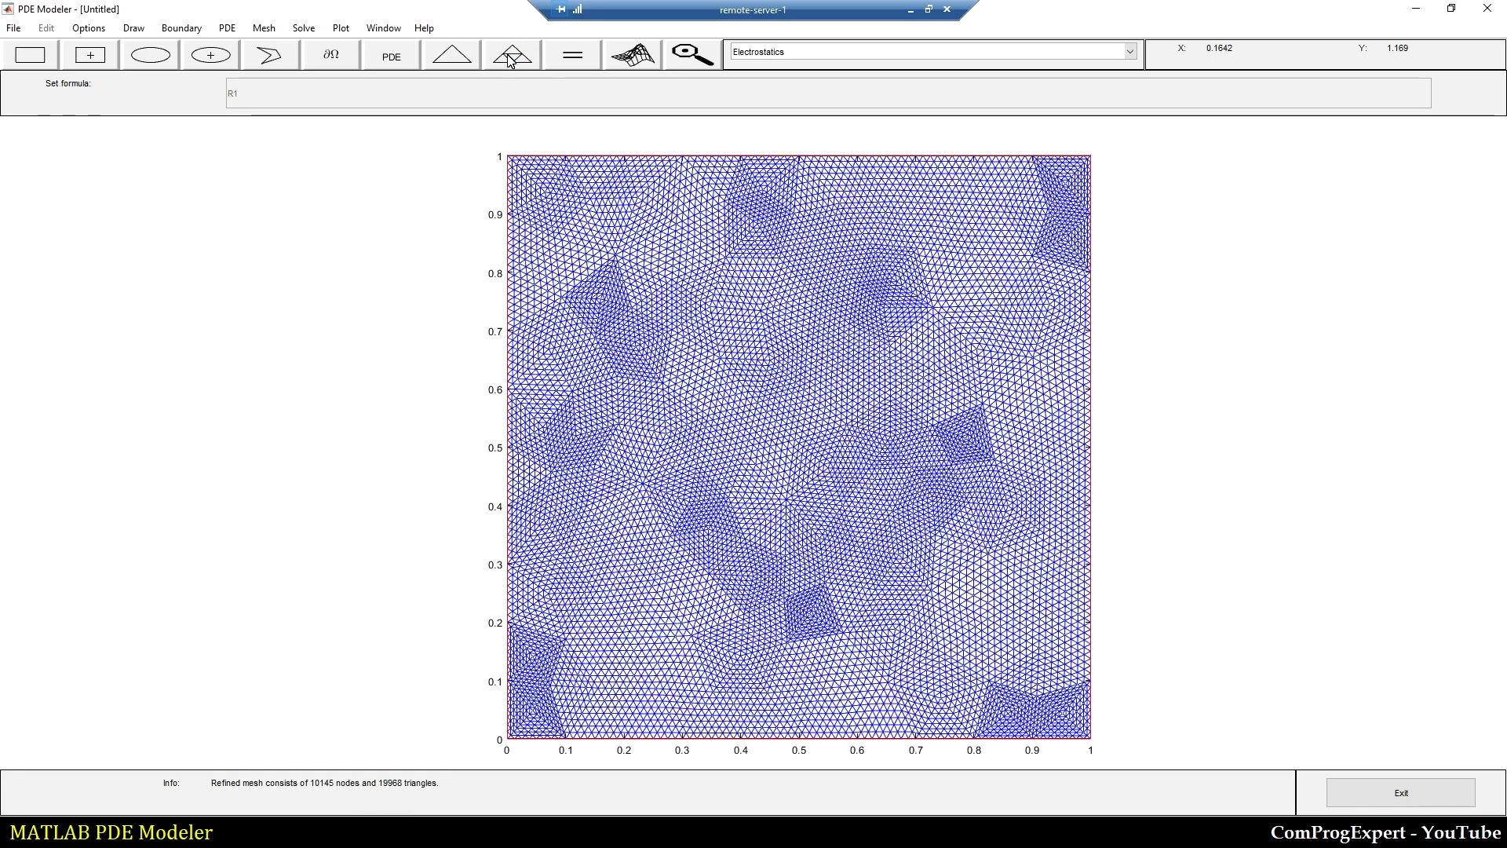
Plot the solution on the refined mesh as a 3-D surface of the electric potential
{"action": "left_click", "coordinate": [343, 31]}
{"action": "left_click", "coordinate": [335, 58]}
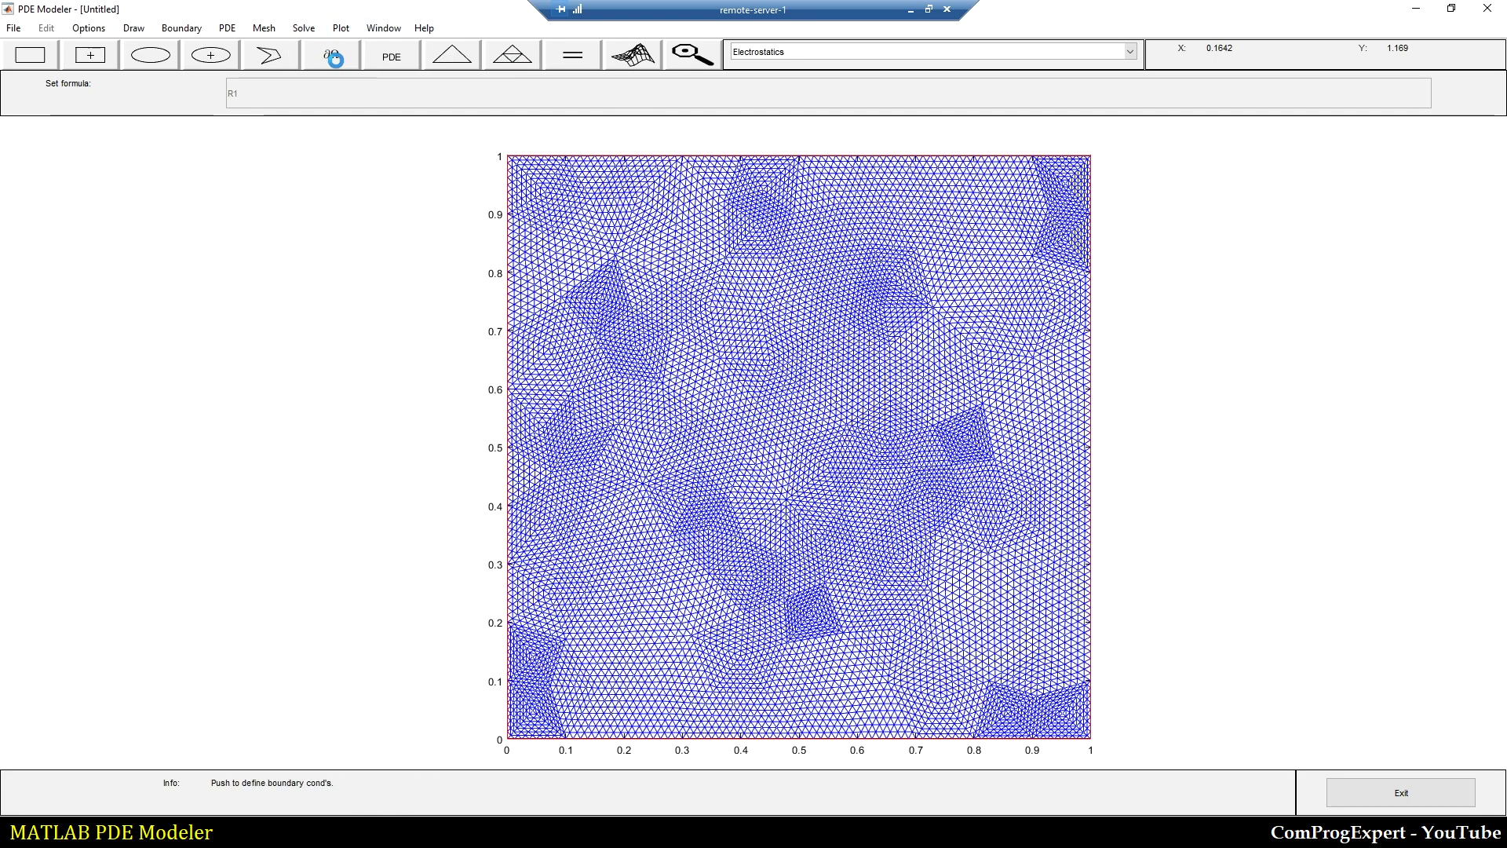
{"action": "left_click_drag", "start_coordinate": [861, 258], "coordinate": [631, 304]}
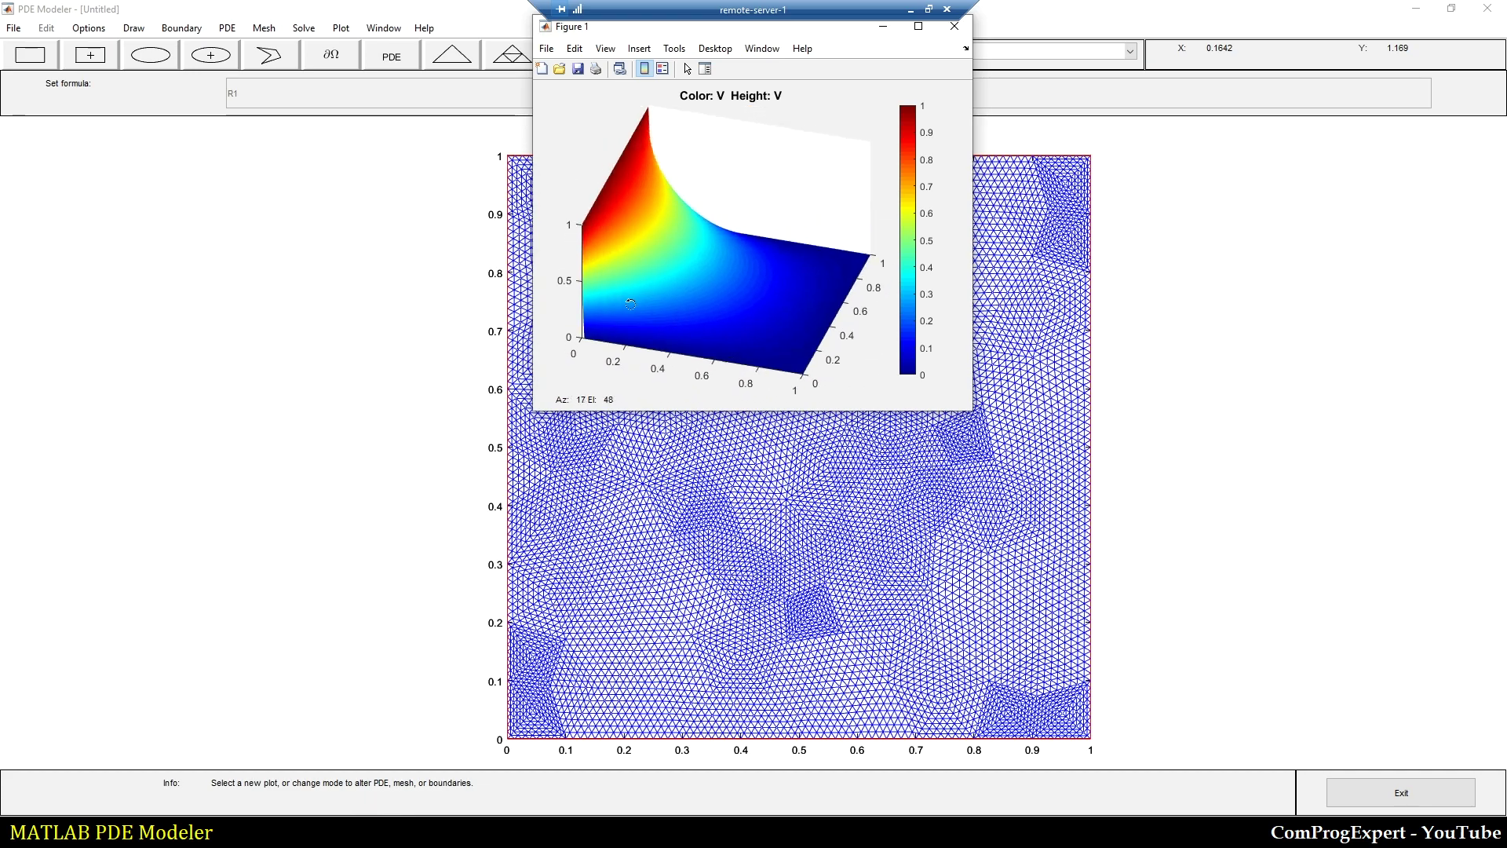